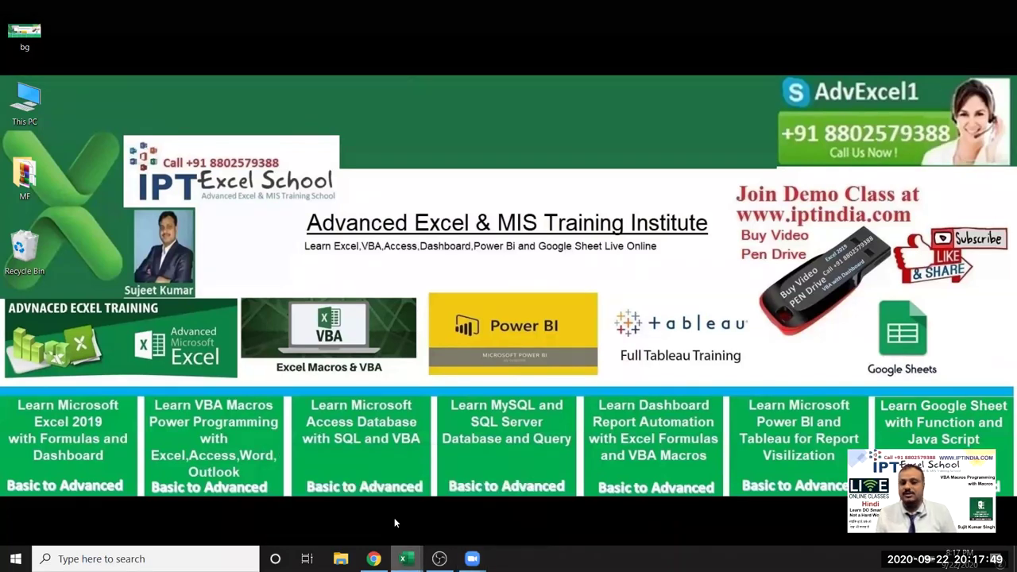
Restore the Excel workbook window from the taskbar.
{"action": "left_click", "coordinate": [403, 559]}
Open the VBA editor, select the Book1 project and insert a new Module1.
{"action": "left_click", "coordinate": [369, 227]}
{"action": "left_click", "coordinate": [403, 34]}
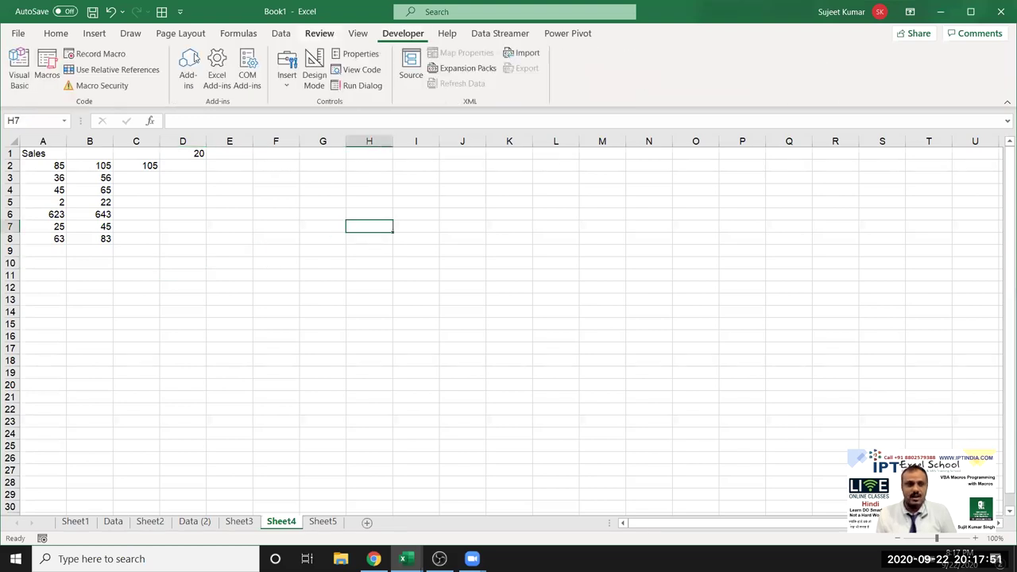
{"action": "left_click", "coordinate": [19, 70]}
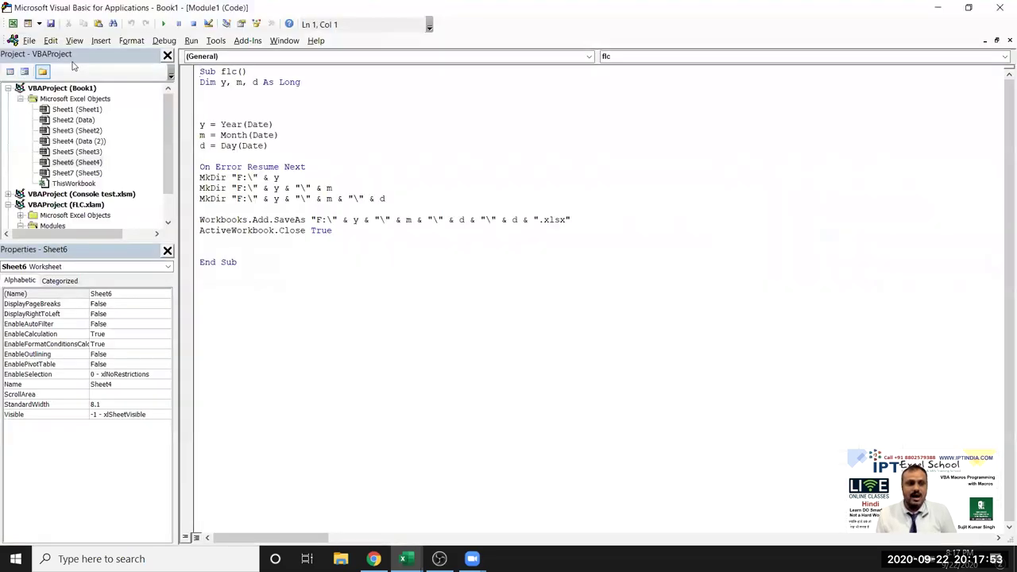
{"action": "left_click", "coordinate": [67, 120]}
{"action": "scroll", "coordinate": [52, 192], "scroll_direction": "down", "scroll_amount": 1}
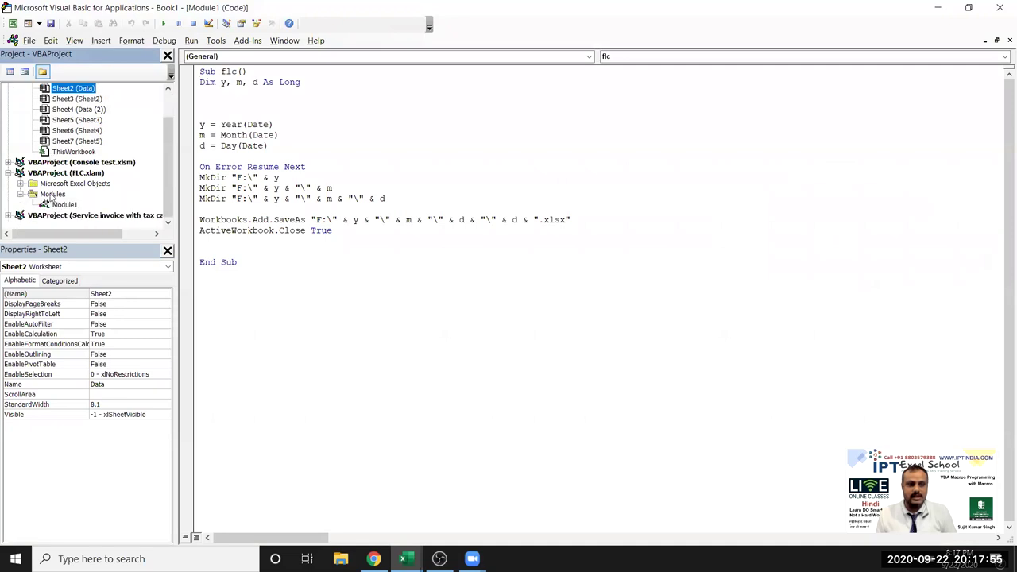
{"action": "left_click", "coordinate": [64, 205]}
{"action": "scroll", "coordinate": [68, 151], "scroll_direction": "up", "scroll_amount": 1}
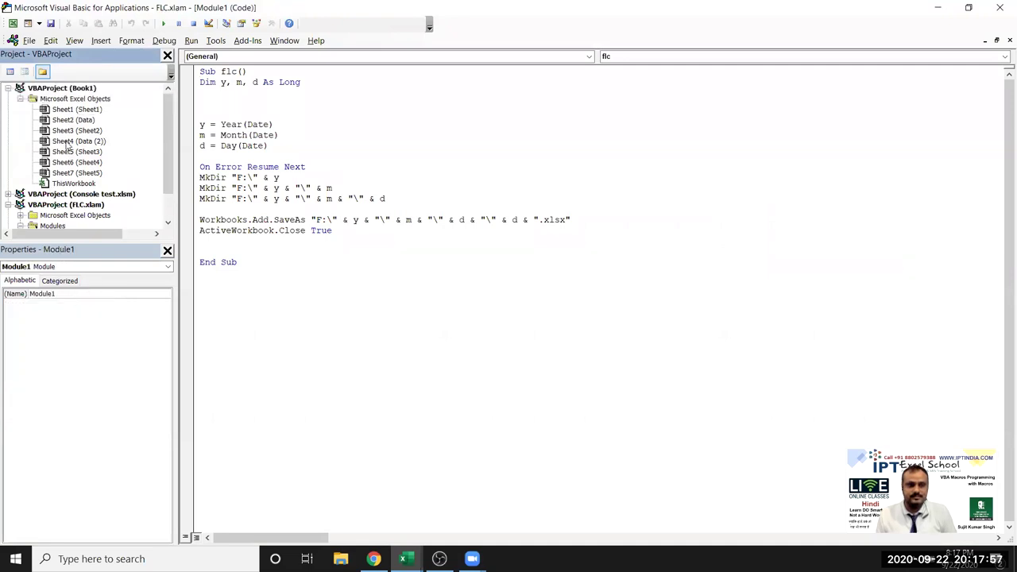
{"action": "left_click", "coordinate": [70, 141]}
{"action": "left_click", "coordinate": [101, 41]}
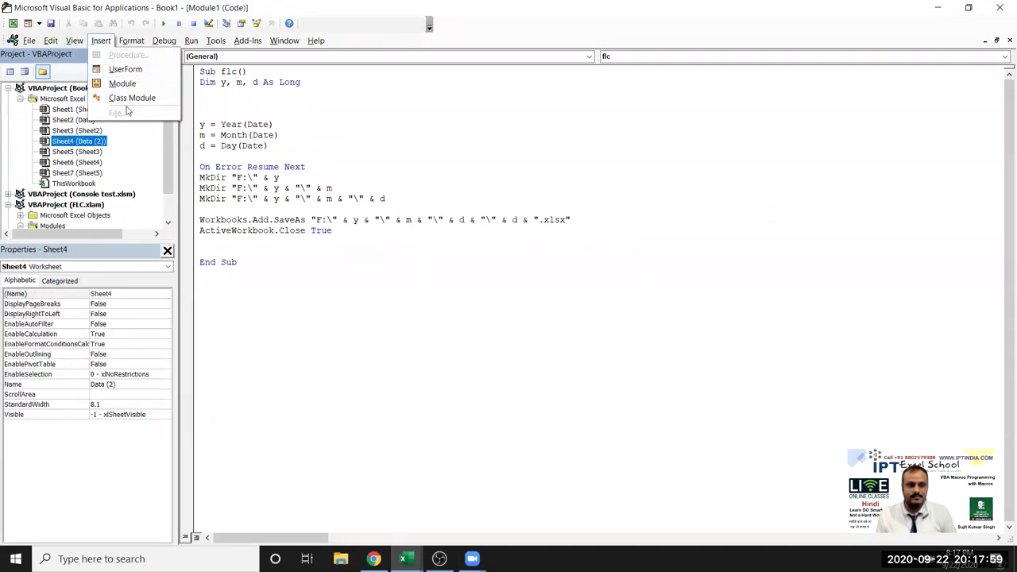
{"action": "left_click", "coordinate": [121, 84]}
Create the Sub rr() procedure with its End Sub and begin an Integer declaration.
{"action": "type", "text": "sub "}
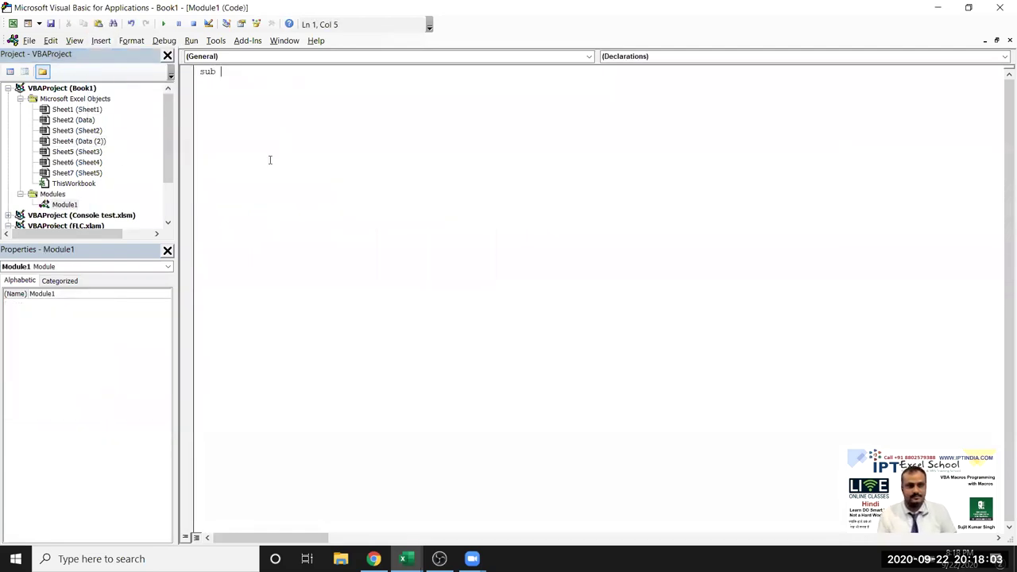
{"action": "type", "text": "rr("}
{"action": "key", "text": "Return"}
{"action": "key", "text": "Return"}
{"action": "key", "text": "Return"}
{"action": "key", "text": "Return"}
{"action": "key", "text": "Return"}
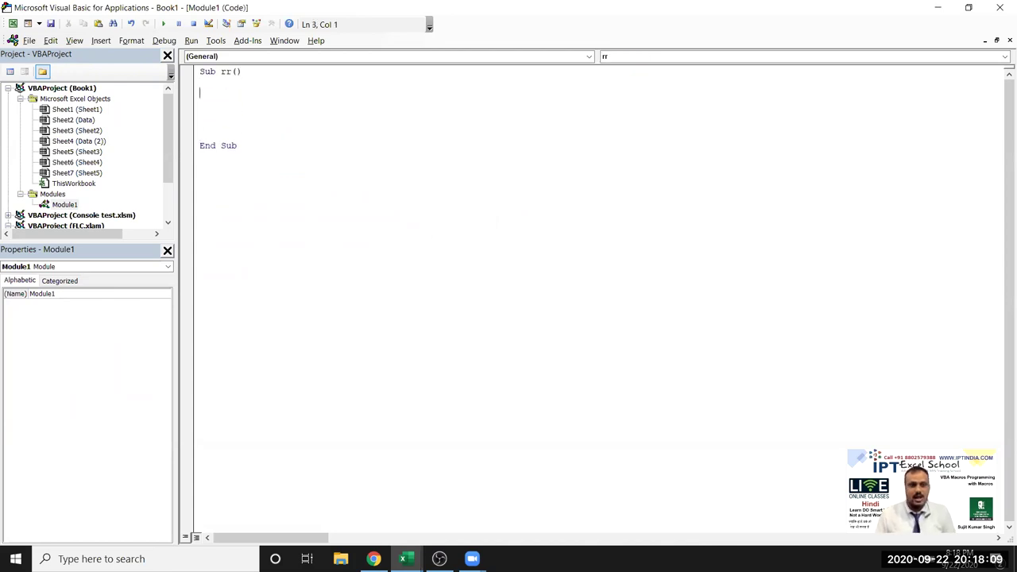
{"action": "type", "text": "di"}
{"action": "type", "text": " as in"}
{"action": "key", "text": "Tab"}
{"action": "key", "text": "Return"}
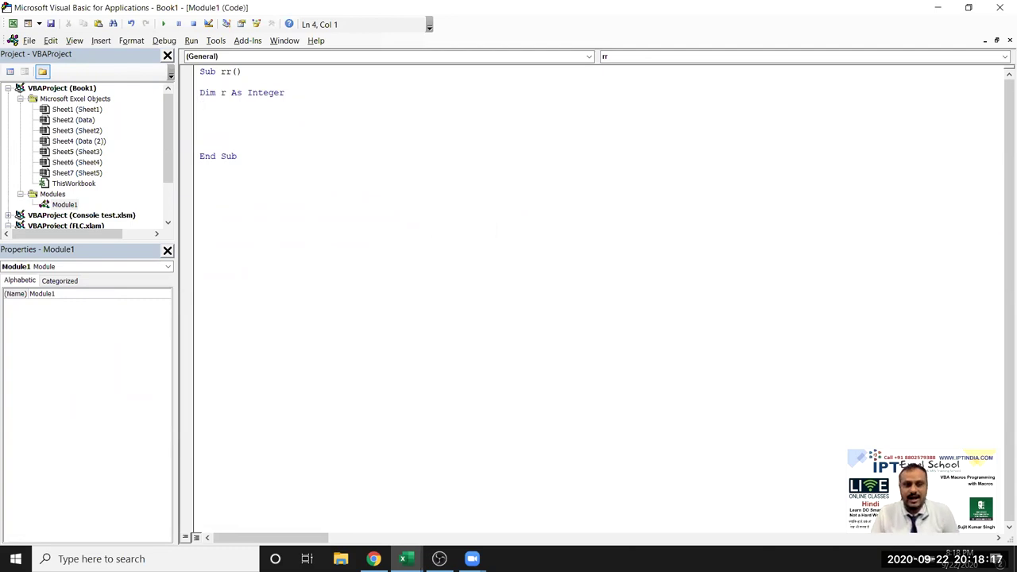
Declare variables a, b and c As Integer on separate lines.
{"action": "key", "text": "BackSpace"}
{"action": "key", "text": "BackSpace"}
{"action": "key", "text": "BackSpace"}
{"action": "key", "text": "BackSpace"}
{"action": "key", "text": "BackSpace"}
{"action": "key", "text": "BackSpace"}
{"action": "key", "text": "BackSpace"}
{"action": "key", "text": "BackSpace"}
{"action": "key", "text": "BackSpace"}
{"action": "key", "text": "BackSpace"}
{"action": "key", "text": "BackSpace"}
{"action": "key", "text": "BackSpace"}
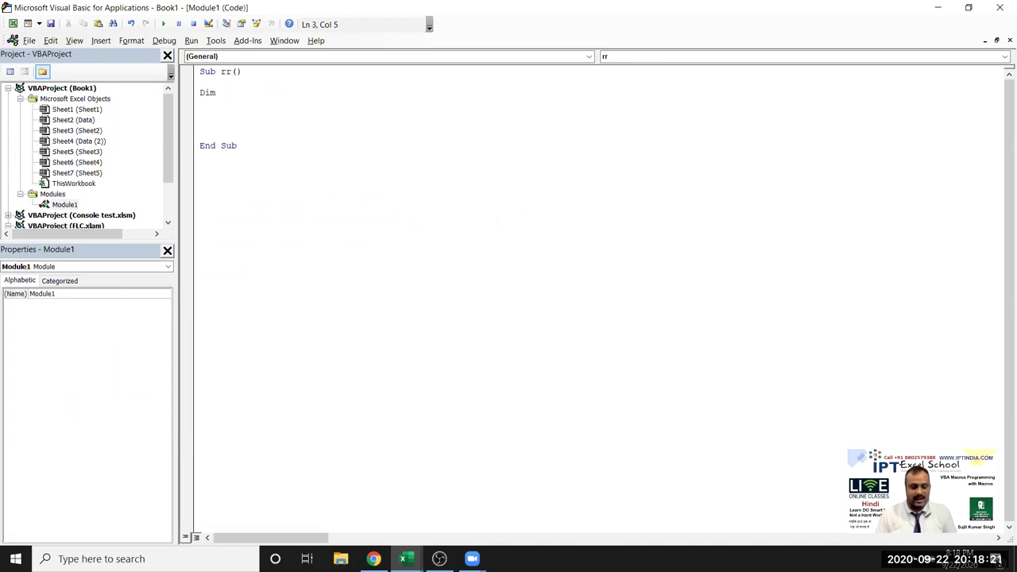
{"action": "type", "text": "a as in"}
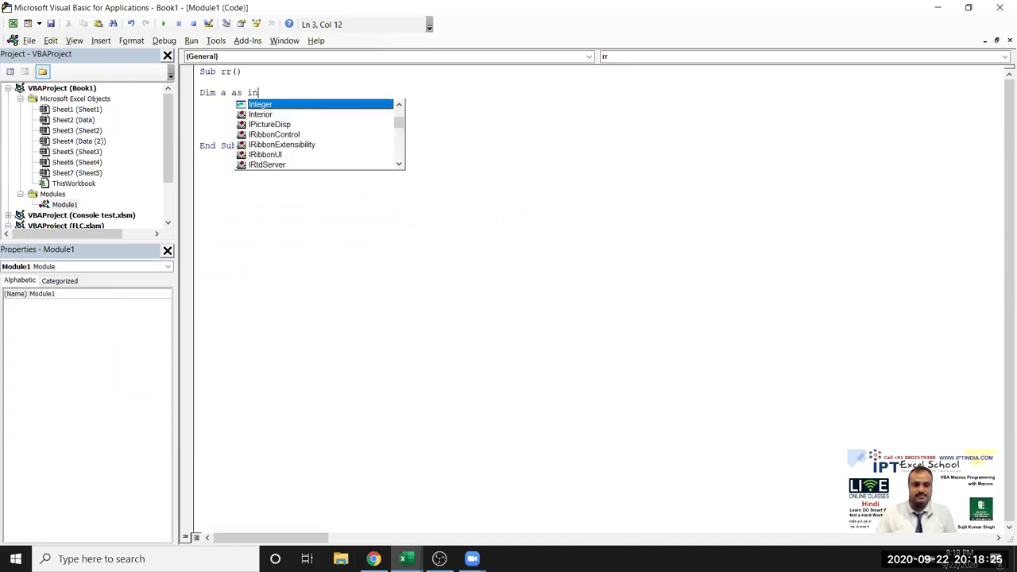
{"action": "key", "text": "Return"}
{"action": "type", "text": "dim"}
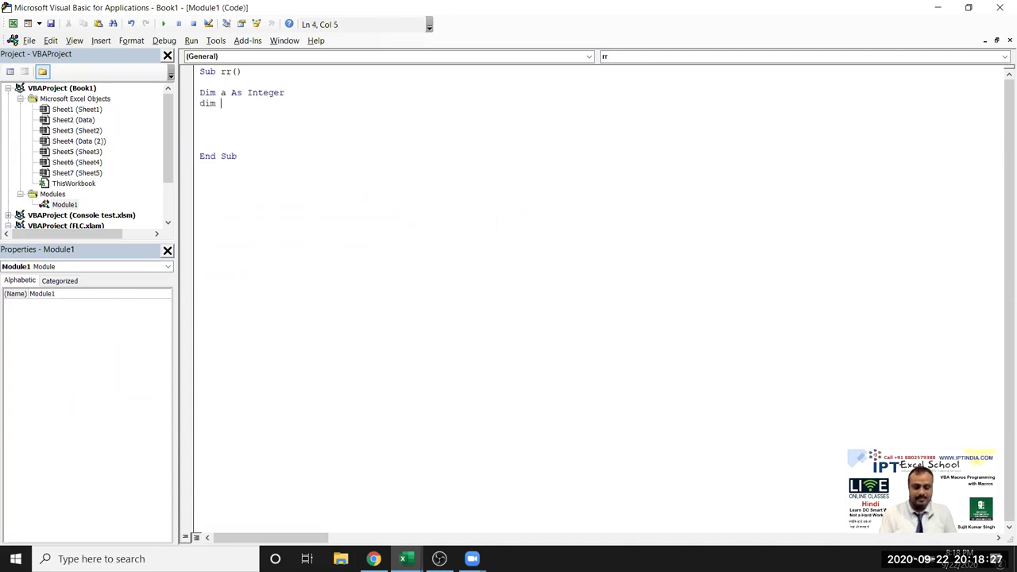
{"action": "type", "text": "as in"}
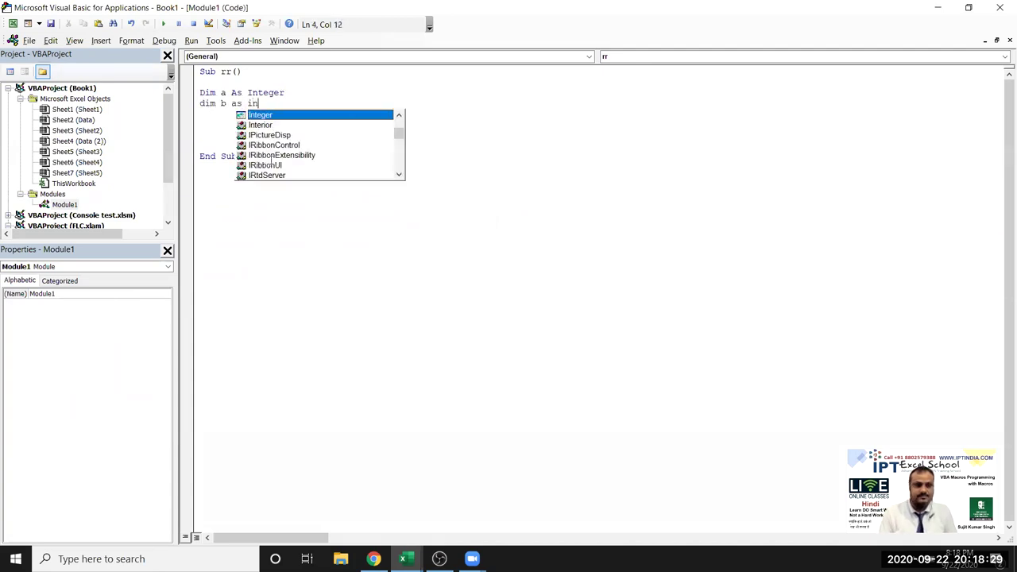
{"action": "key", "text": "Return"}
{"action": "type", "text": "dim as in"}
{"action": "key", "text": "Tab"}
{"action": "key", "text": "Return"}
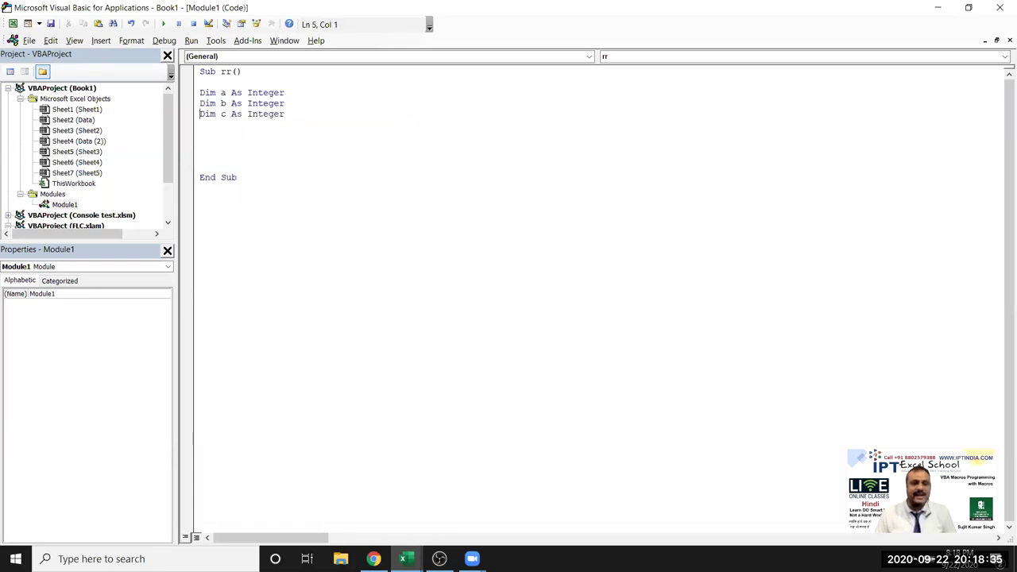
Delete the b and c declarations and select the Dim a As Integer line.
{"action": "key", "text": "shift+Down"}
{"action": "key", "text": "shift+Down"}
{"action": "key", "text": "Delete"}
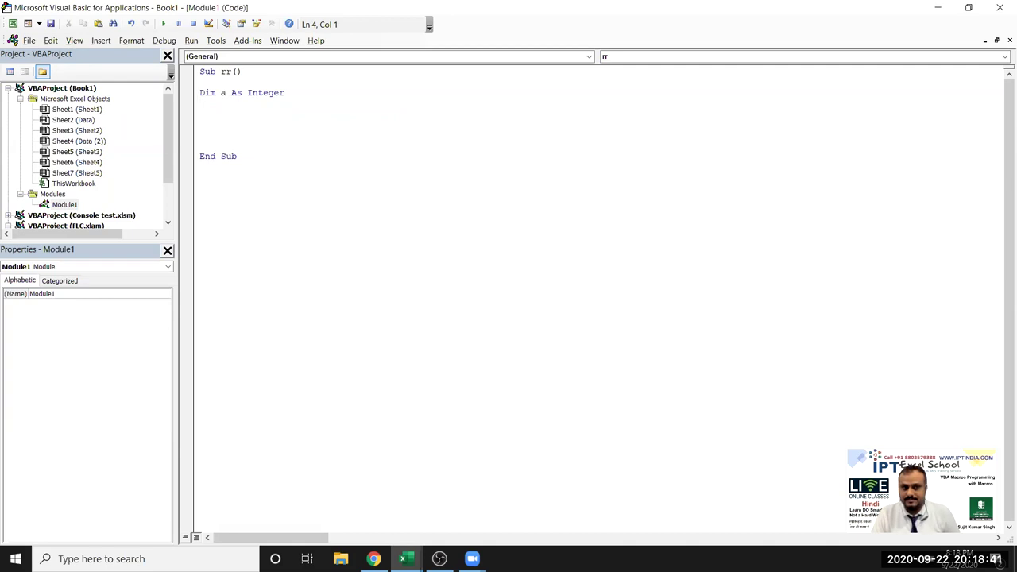
{"action": "left_click", "coordinate": [200, 92]}
{"action": "left_click_drag", "start_coordinate": [199, 92], "coordinate": [290, 97]}
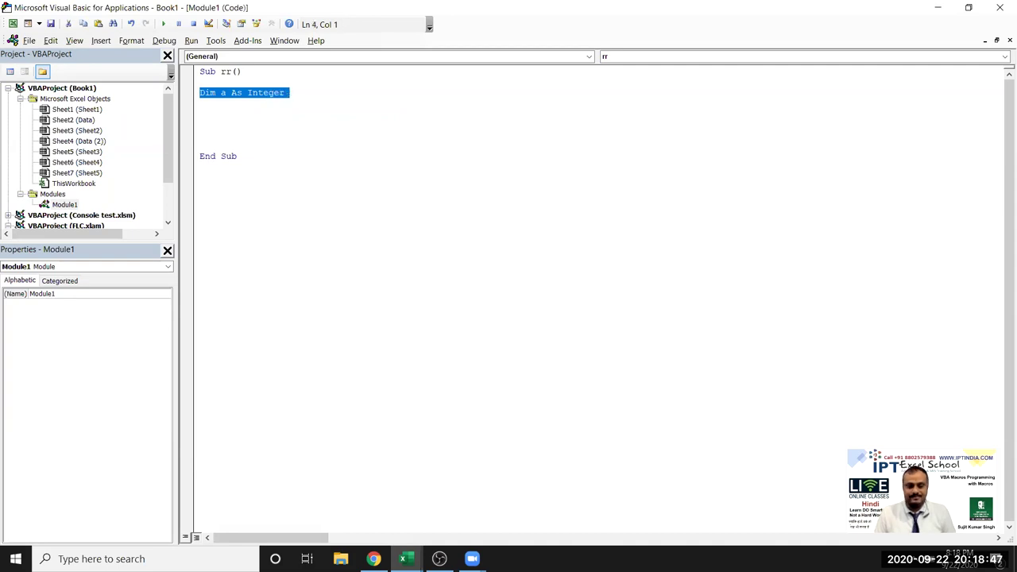
Replace the declaration with Dim a(1 To 10) As Integer.
{"action": "type", "text": "dim "}
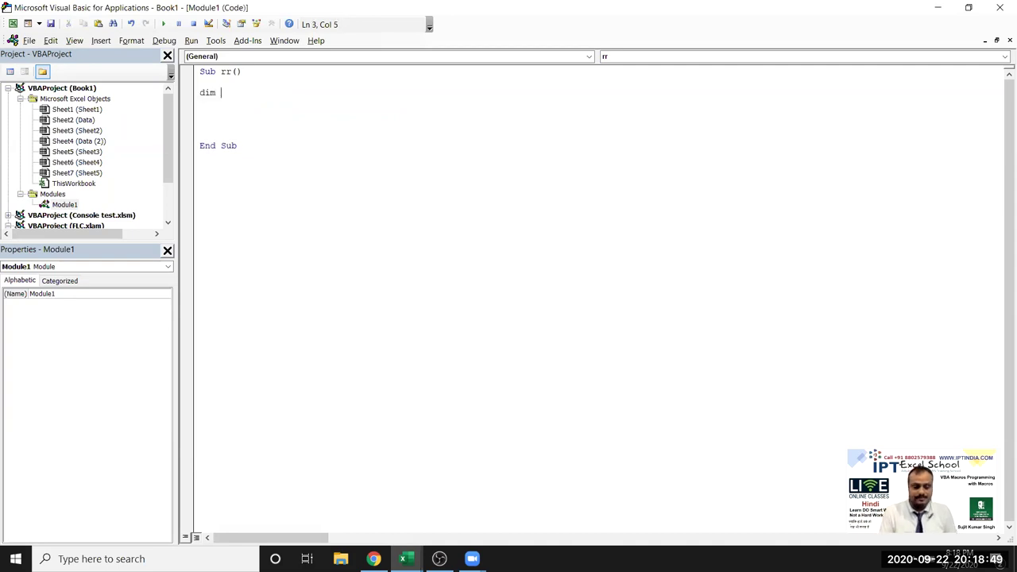
{"action": "type", "text": "a(2"}
{"action": "key", "text": "BackSpace"}
{"action": "type", "text": "1t"}
{"action": "key", "text": "BackSpace"}
{"action": "type", "text": "to 10)"}
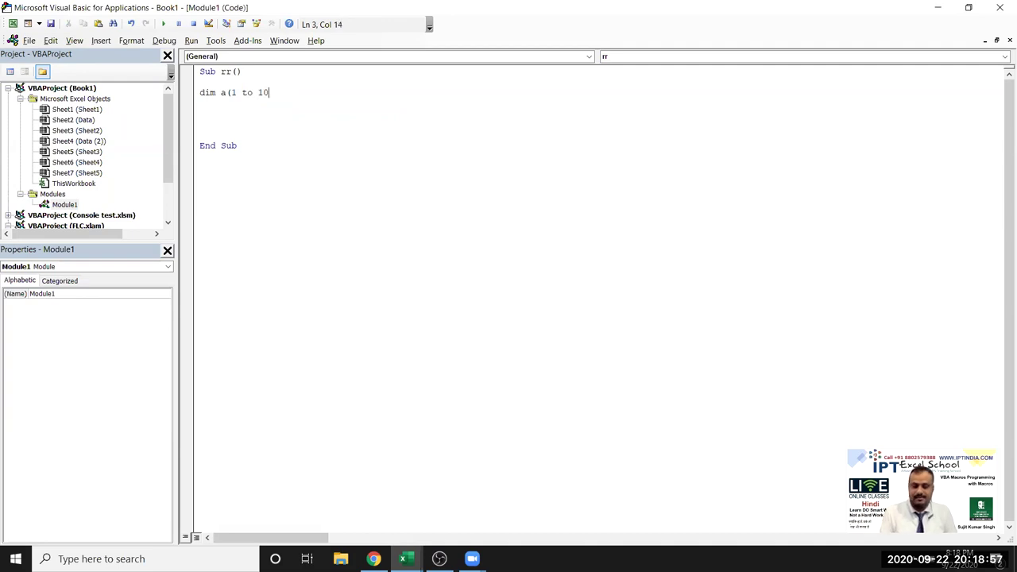
{"action": "type", "text": " as i"}
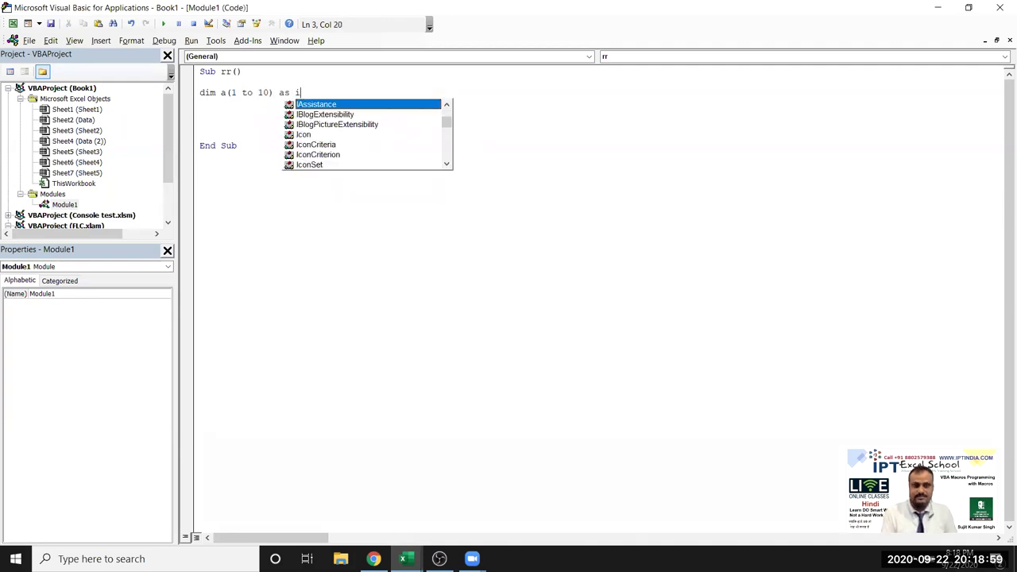
{"action": "type", "text": "n"}
{"action": "key", "text": "Tab"}
{"action": "key", "text": "Return"}
{"action": "key", "text": "Return"}
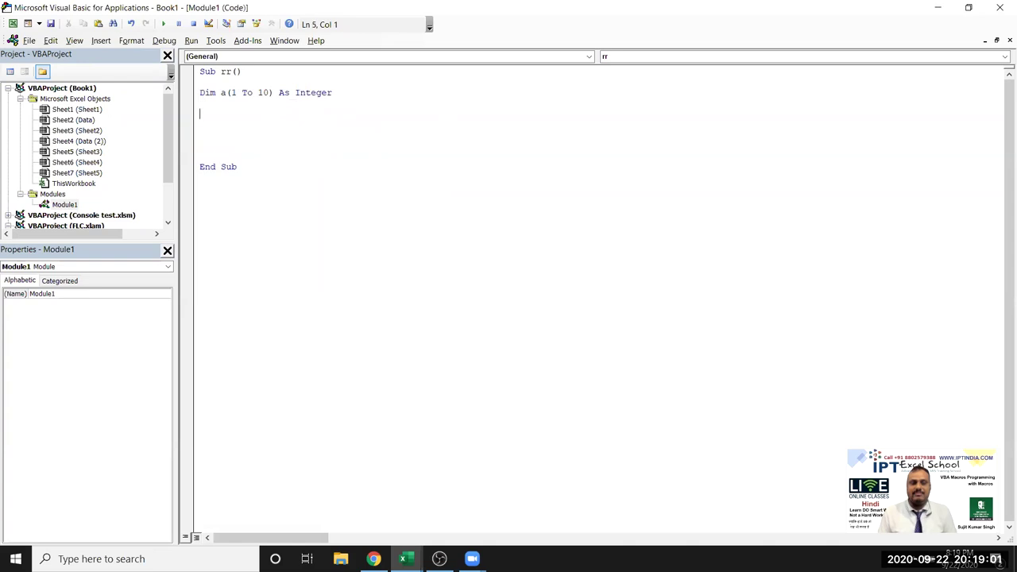
Add test lines a(1) = 52 and a(2) = 62, delete them, and start a For line.
{"action": "type", "text": "a("}
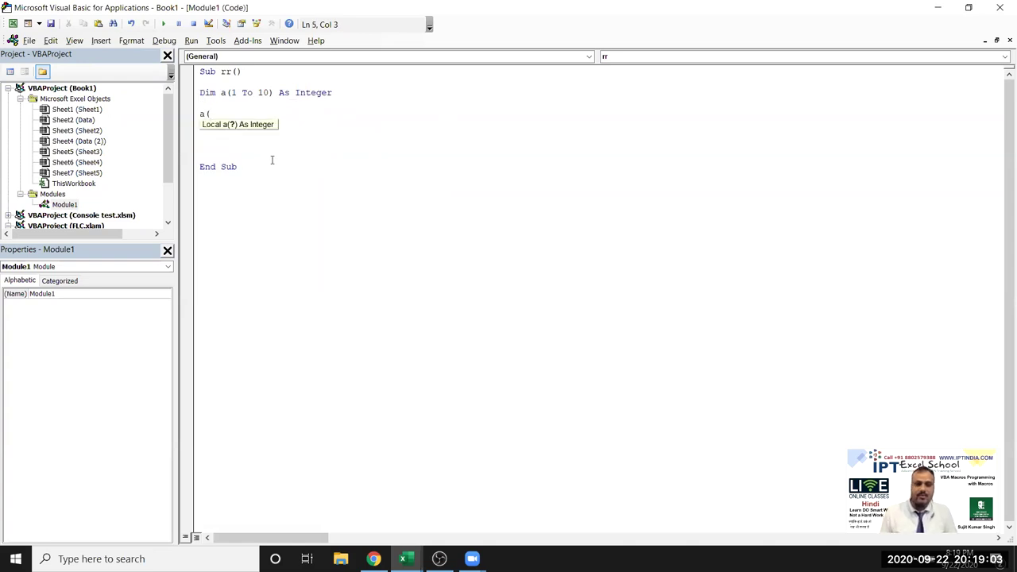
{"action": "type", "text": "1)="}
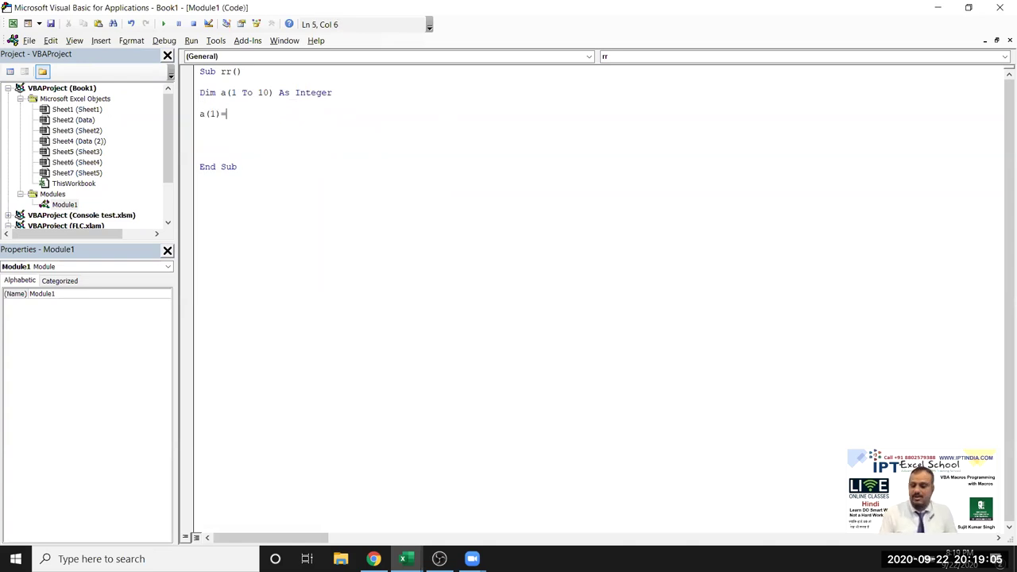
{"action": "type", "text": " 52"}
{"action": "key", "text": "Return"}
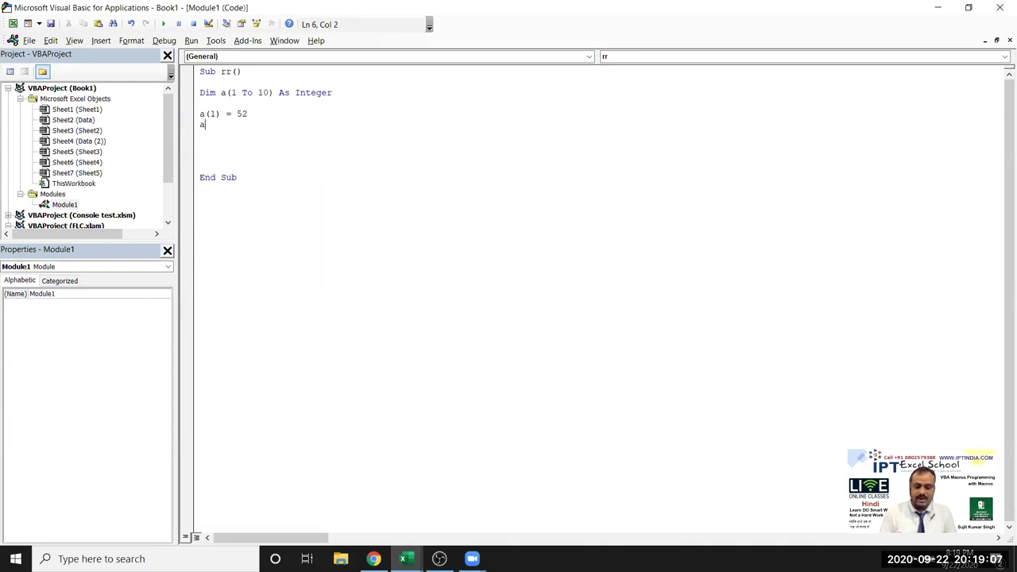
{"action": "type", "text": "(2"}
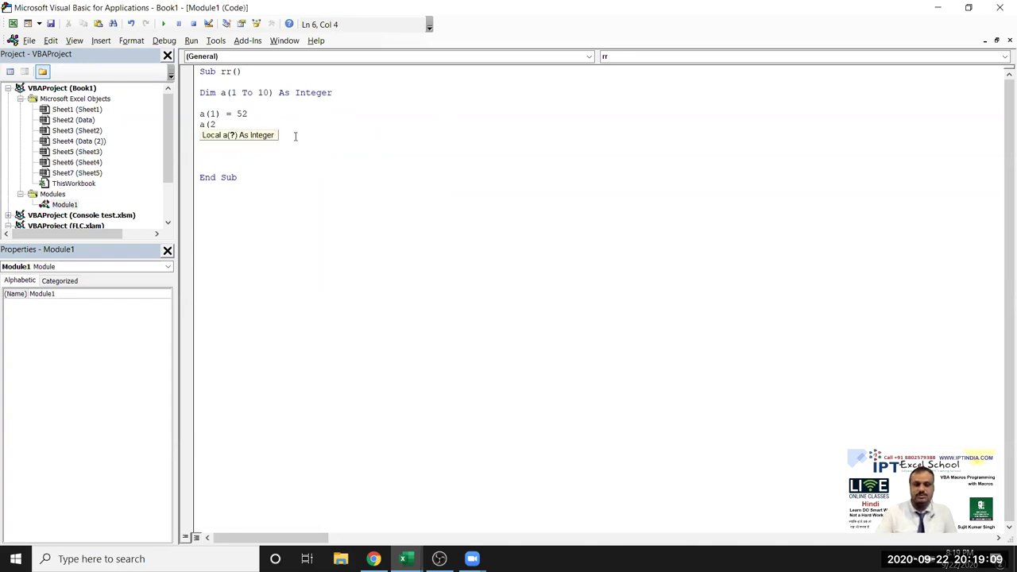
{"action": "type", "text": ") = 62"}
{"action": "key", "text": "Return"}
{"action": "left_click_drag", "start_coordinate": [271, 126], "coordinate": [185, 115]}
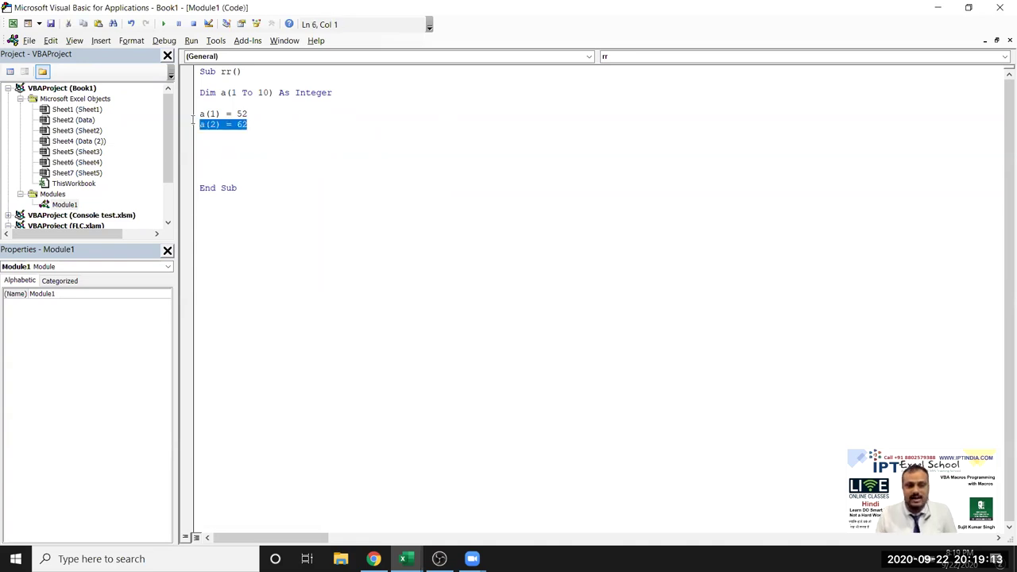
{"action": "key", "text": "Delete"}
{"action": "type", "text": "fo"}
{"action": "type", "text": "r i ="}
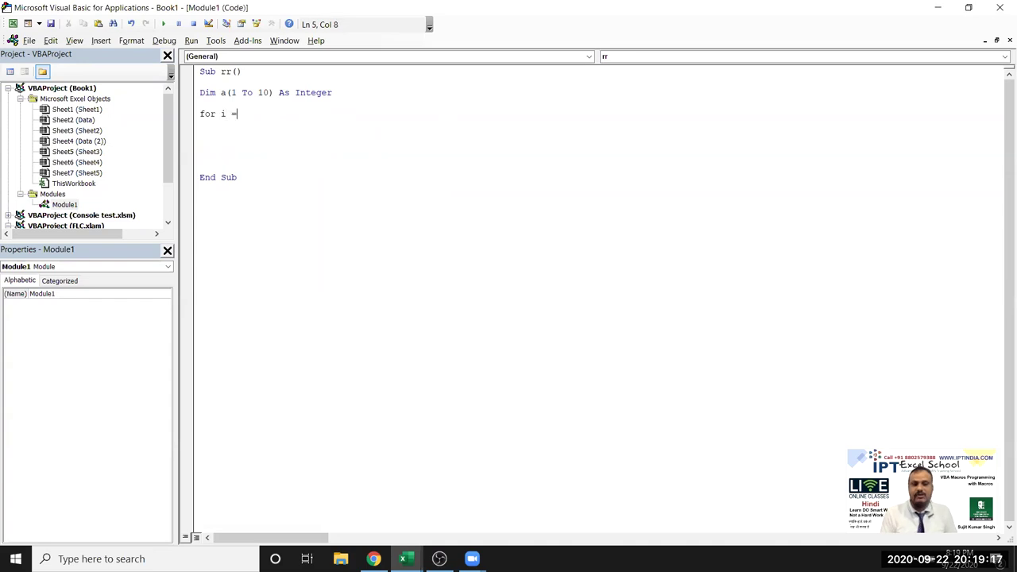
{"action": "type", "text": "1"}
Complete the loop as For i = 1 To 10 ... Next i.
{"action": "key", "text": "BackSpace"}
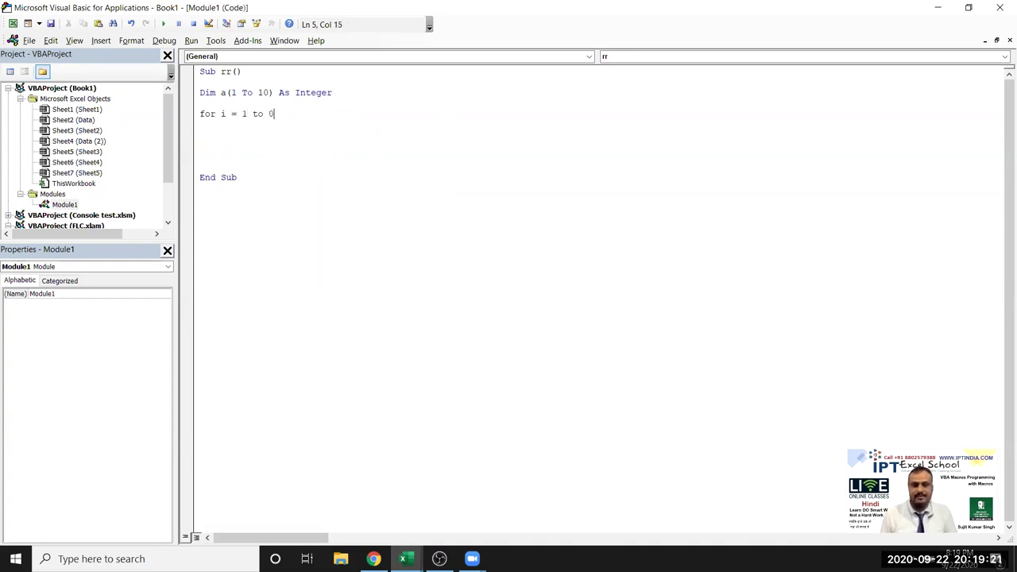
{"action": "type", "text": "0"}
{"action": "key", "text": "Return"}
{"action": "key", "text": "Return"}
{"action": "key", "text": "Return"}
{"action": "type", "text": "next i"}
{"action": "key", "text": "Return"}
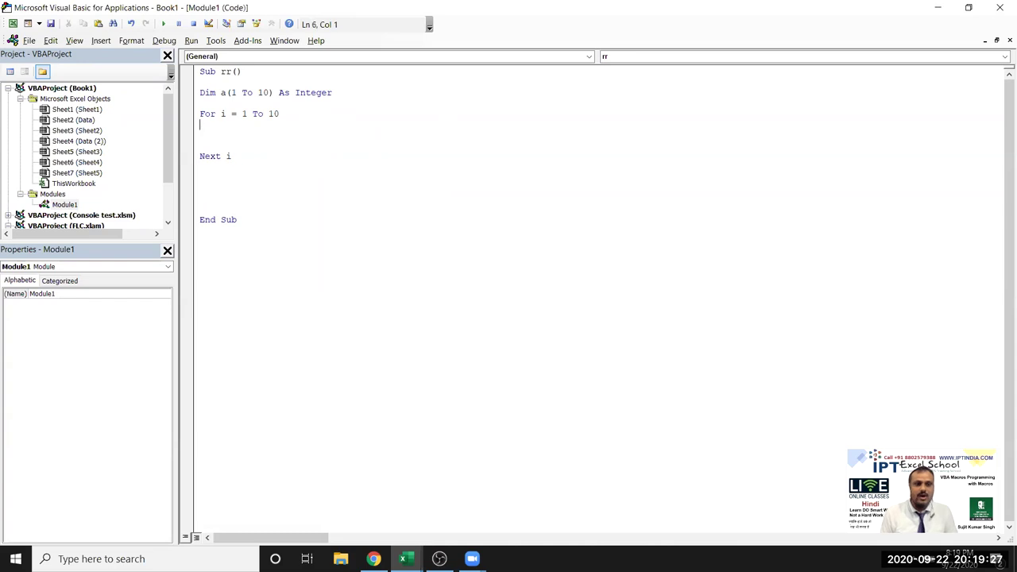
Write a(i) = Cells(i, 1).Value inside the loop body.
{"action": "left_click", "coordinate": [200, 136]}
{"action": "type", "text": "f"}
{"action": "key", "text": "BackSpace"}
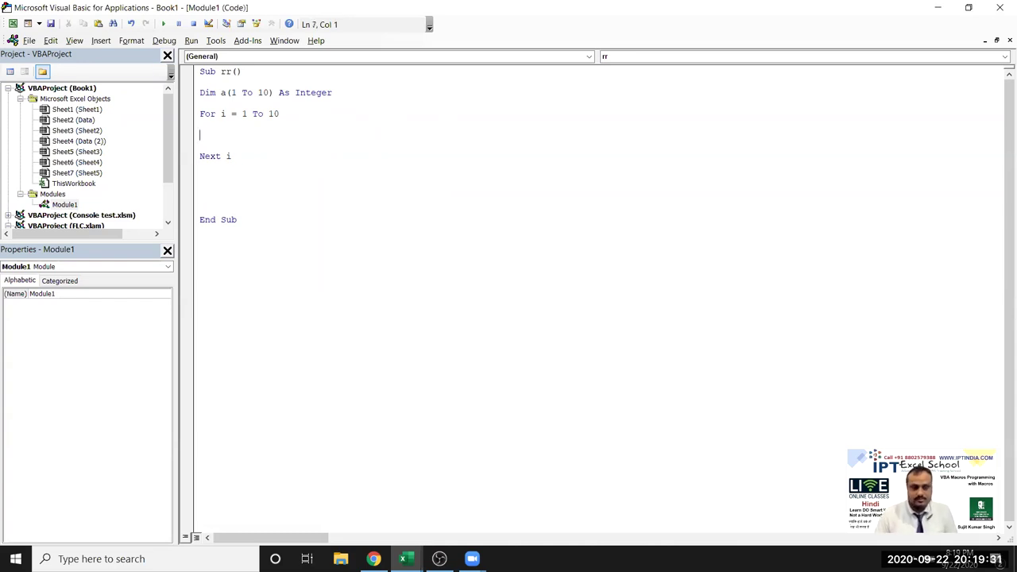
{"action": "type", "text": "a"}
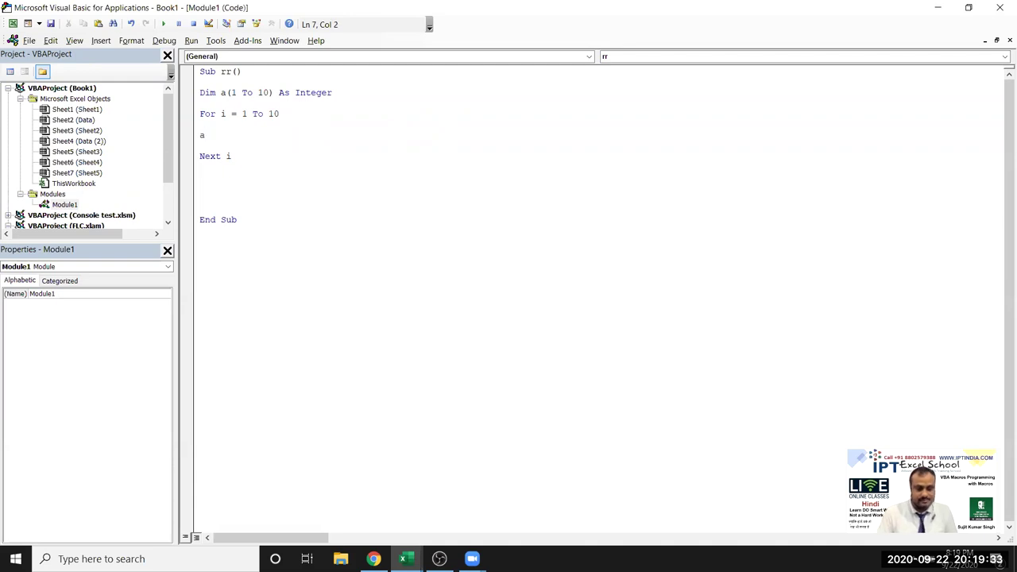
{"action": "type", "text": "(i"}
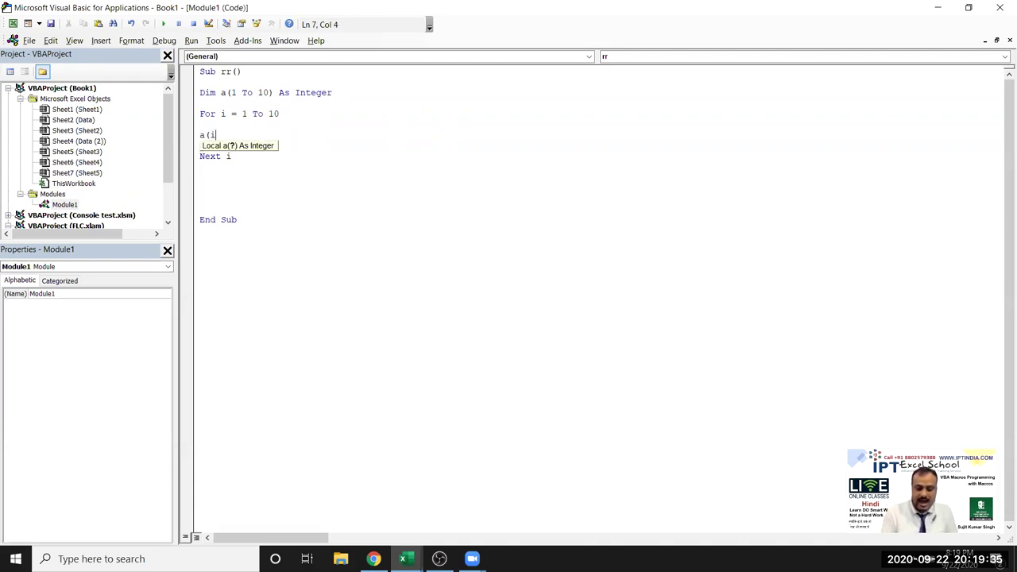
{"action": "type", "text": ").v"}
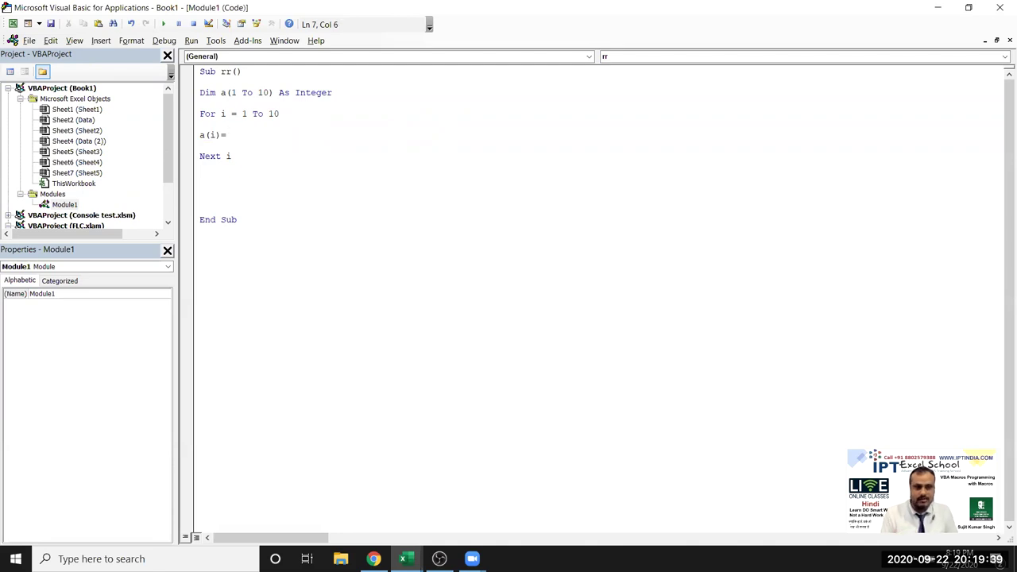
{"action": "type", "text": "cells"}
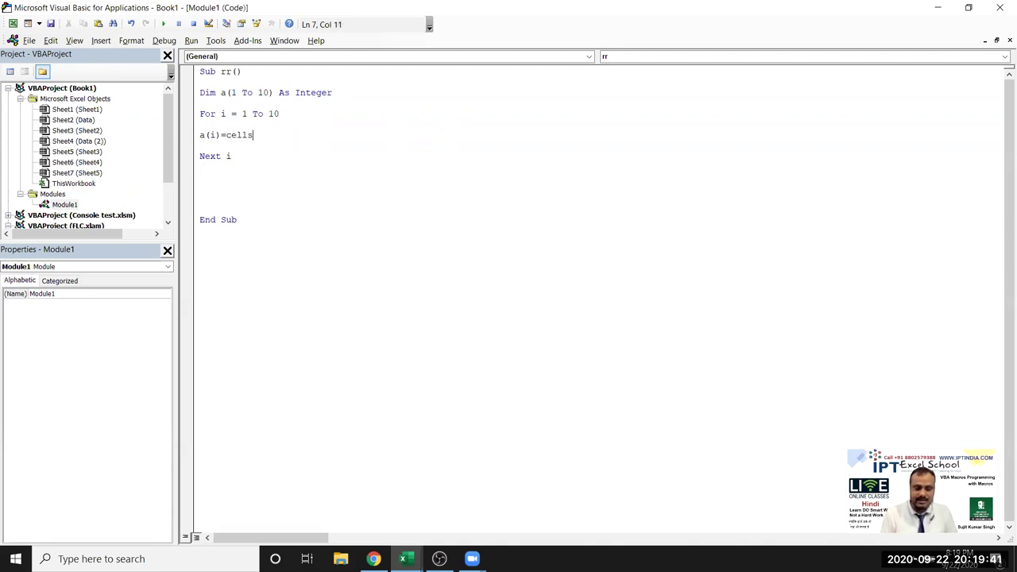
{"action": "type", "text": "("}
{"action": "key", "text": "BackSpace"}
{"action": "type", "text": ","}
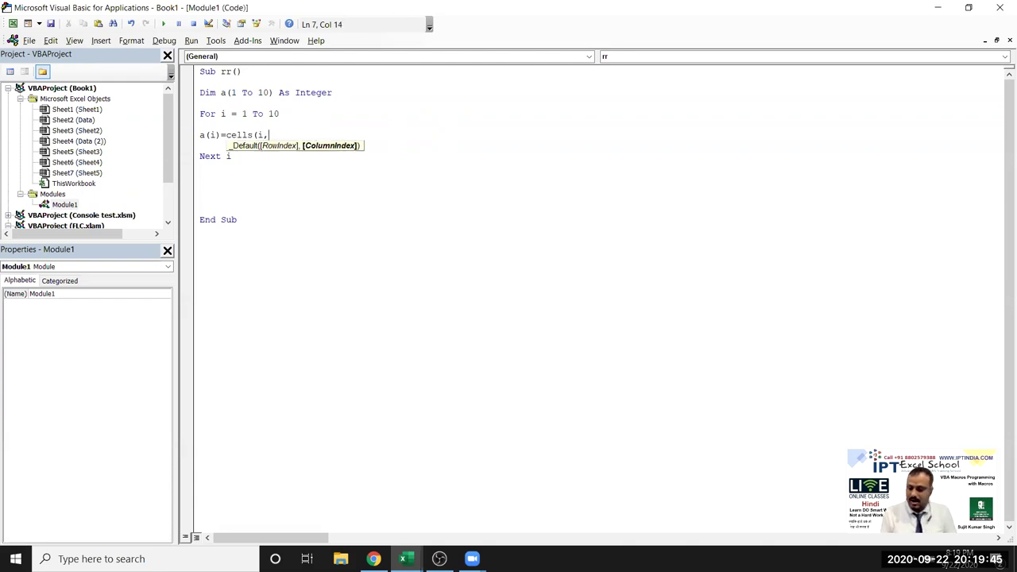
{"action": "type", "text": "1).value"}
{"action": "key", "text": "Return"}
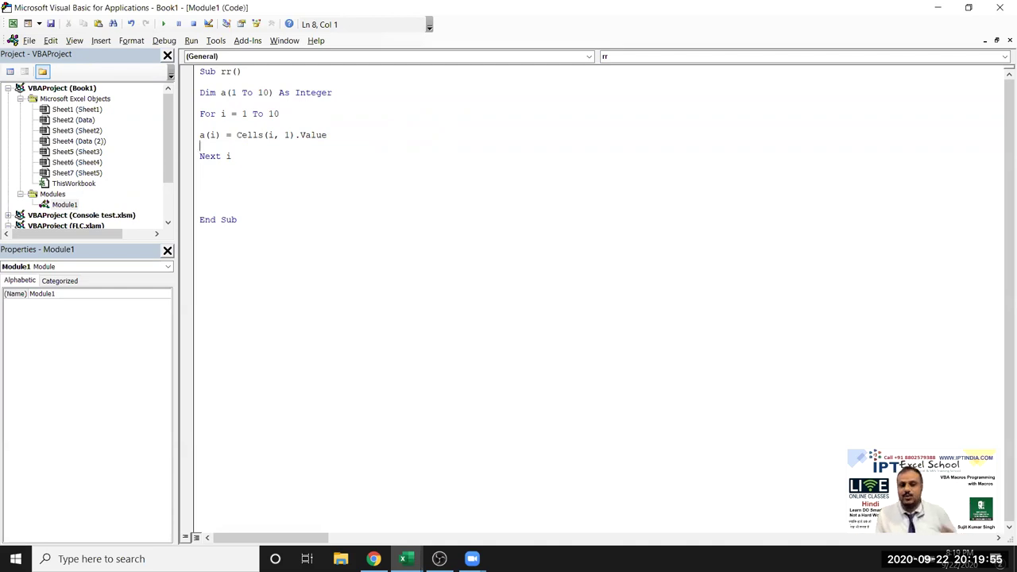
{"action": "left_click_drag", "start_coordinate": [226, 136], "coordinate": [189, 142]}
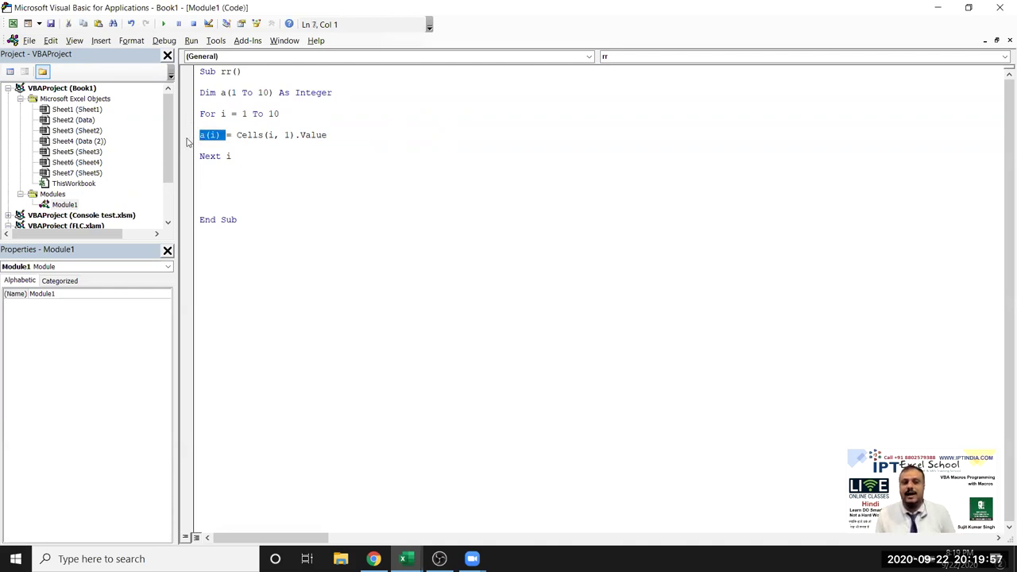
In Excel, fill 63 down A9:A11 and set A1 to 65, then return to the editor.
{"action": "key", "text": "alt+F11"}
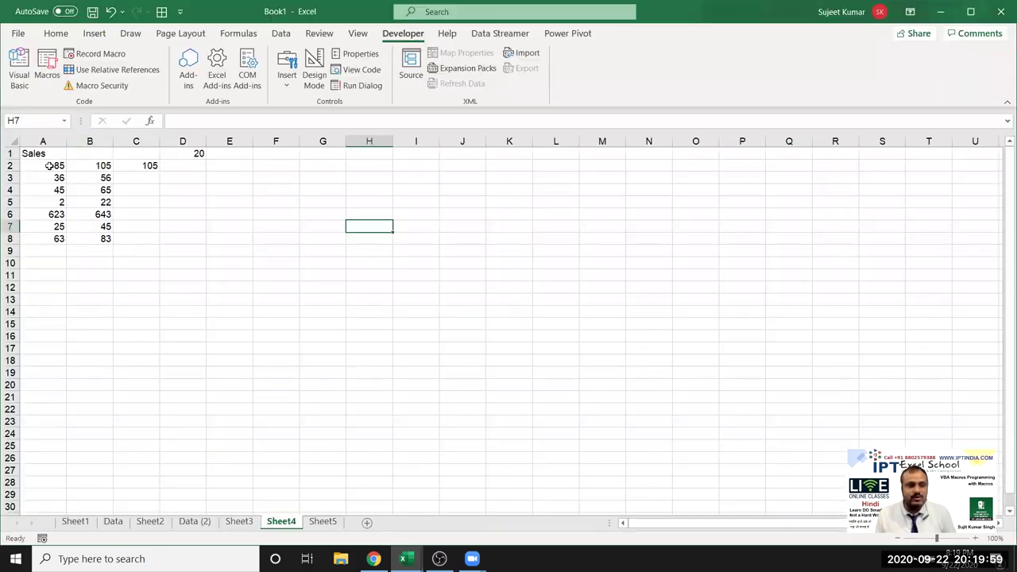
{"action": "left_click", "coordinate": [58, 239]}
{"action": "left_click_drag", "start_coordinate": [67, 245], "coordinate": [67, 278]}
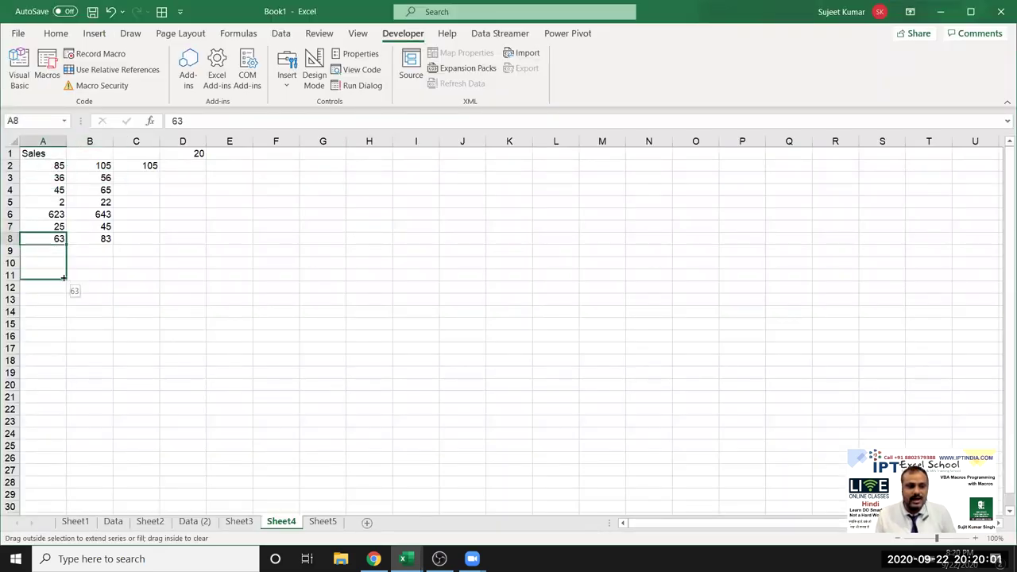
{"action": "left_click", "coordinate": [56, 154]}
{"action": "type", "text": "65"}
{"action": "key", "text": "Return"}
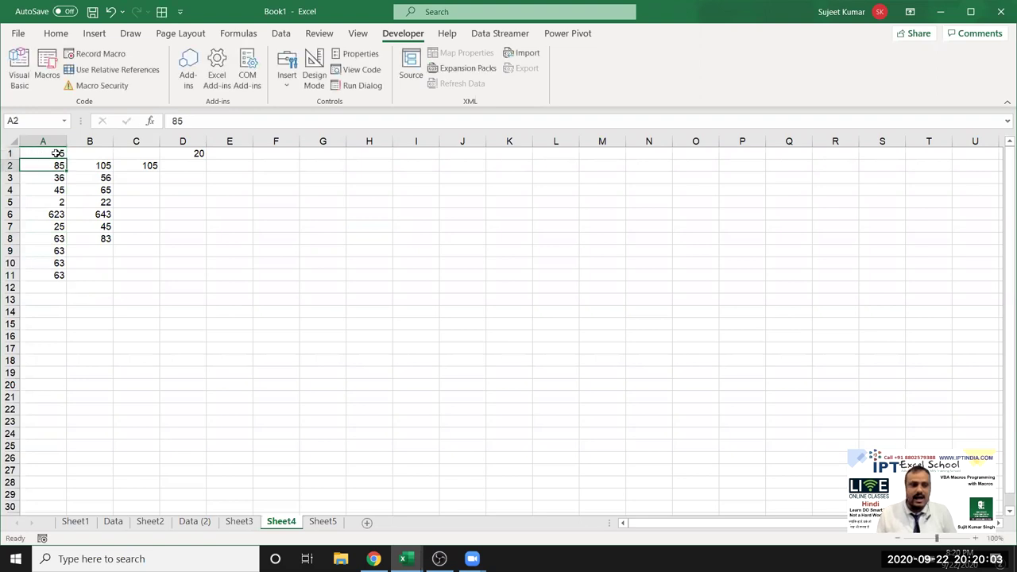
{"action": "key", "text": "alt+F11"}
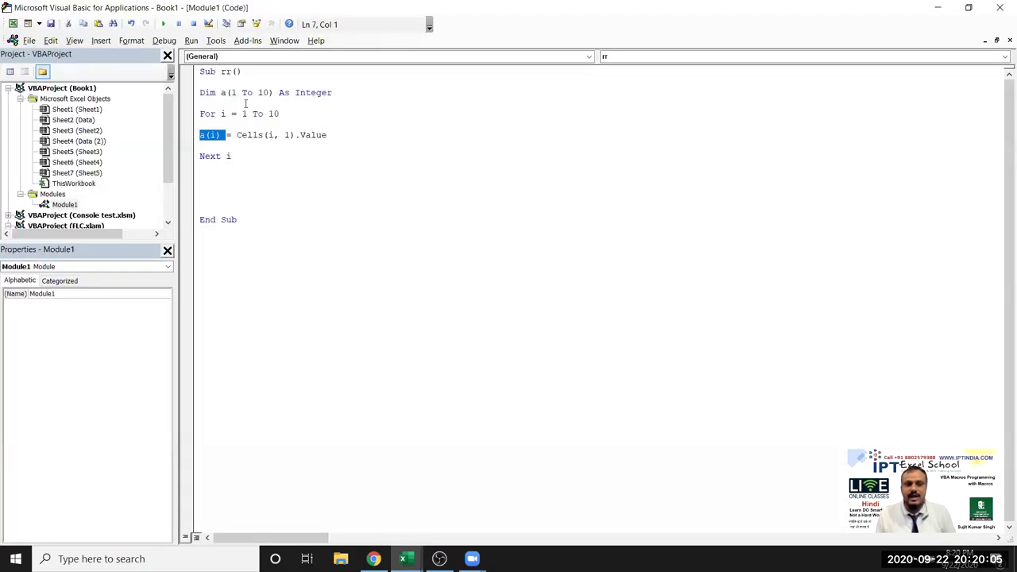
{"action": "left_click", "coordinate": [226, 101]}
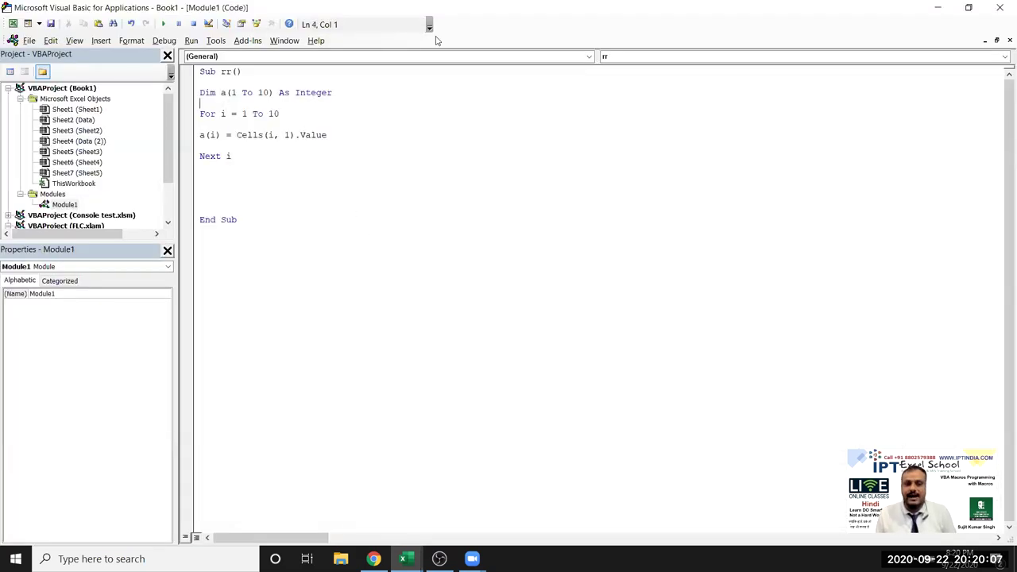
{"action": "key", "text": "alt+F11"}
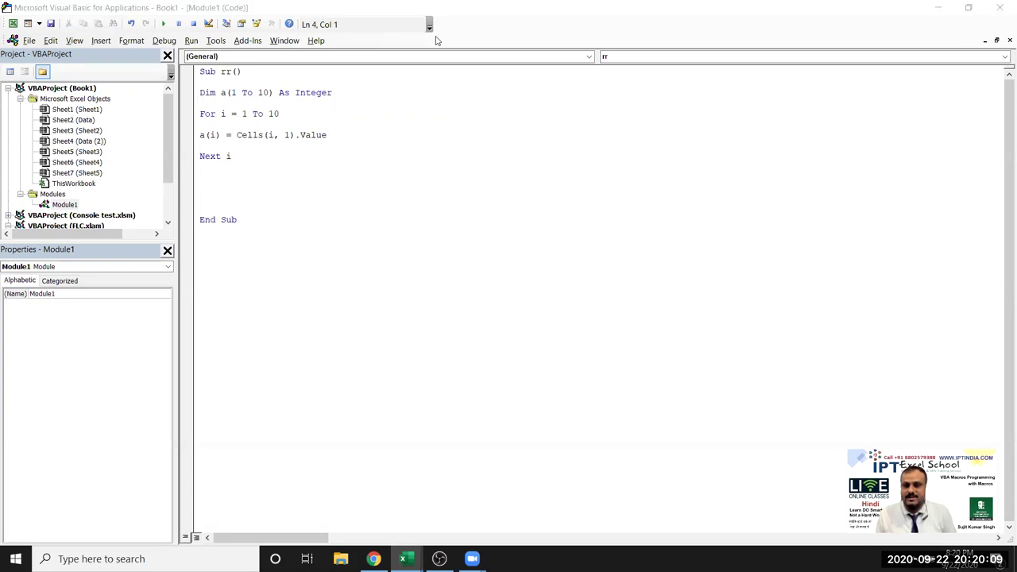
{"action": "left_click_drag", "start_coordinate": [597, 149], "coordinate": [604, 142]}
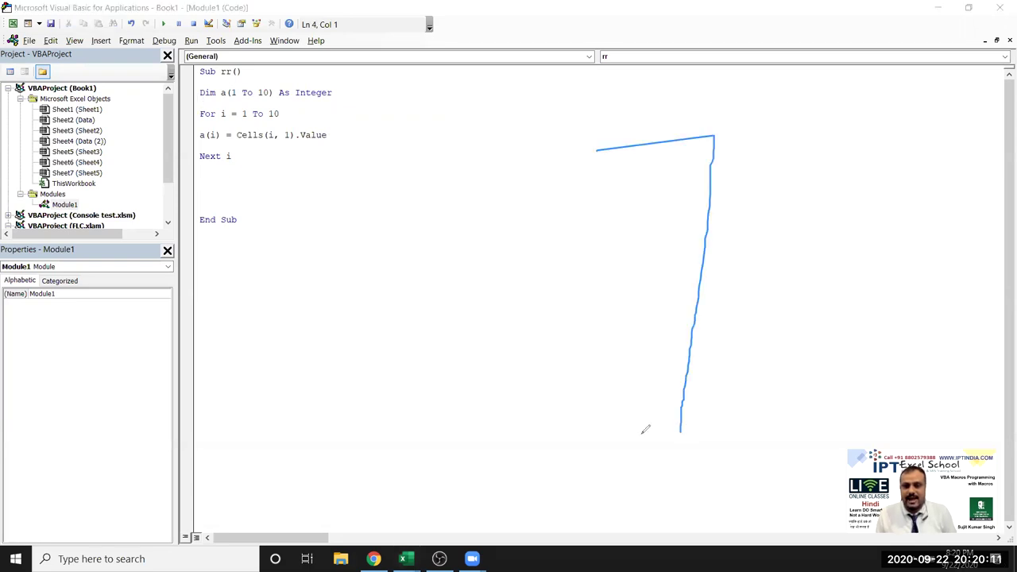
{"action": "left_click_drag", "start_coordinate": [584, 207], "coordinate": [733, 208]}
{"action": "left_click_drag", "start_coordinate": [580, 256], "coordinate": [698, 269]}
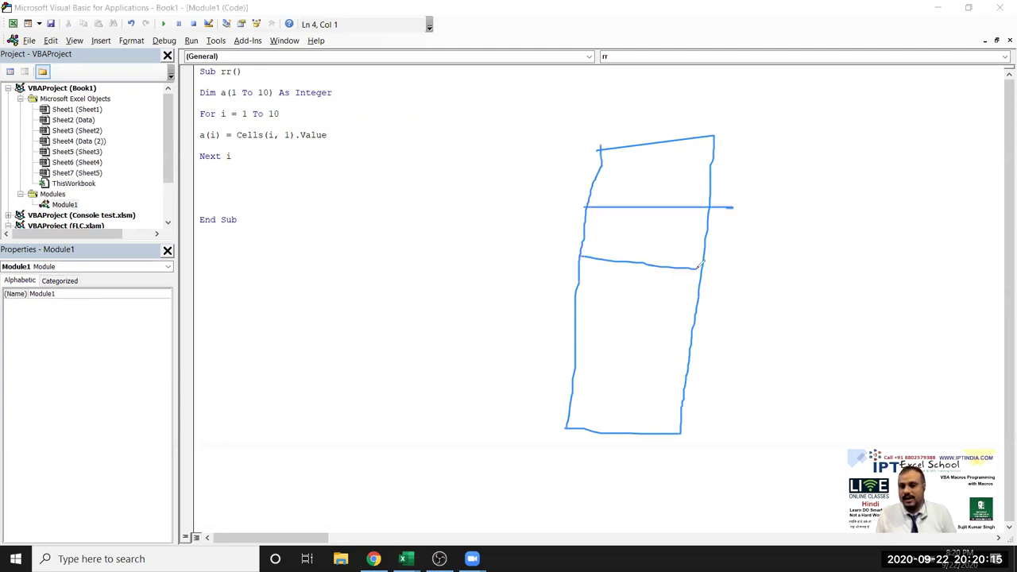
{"action": "left_click_drag", "start_coordinate": [573, 306], "coordinate": [702, 318]}
{"action": "left_click_drag", "start_coordinate": [573, 355], "coordinate": [687, 374]}
{"action": "left_click_drag", "start_coordinate": [574, 393], "coordinate": [705, 417]}
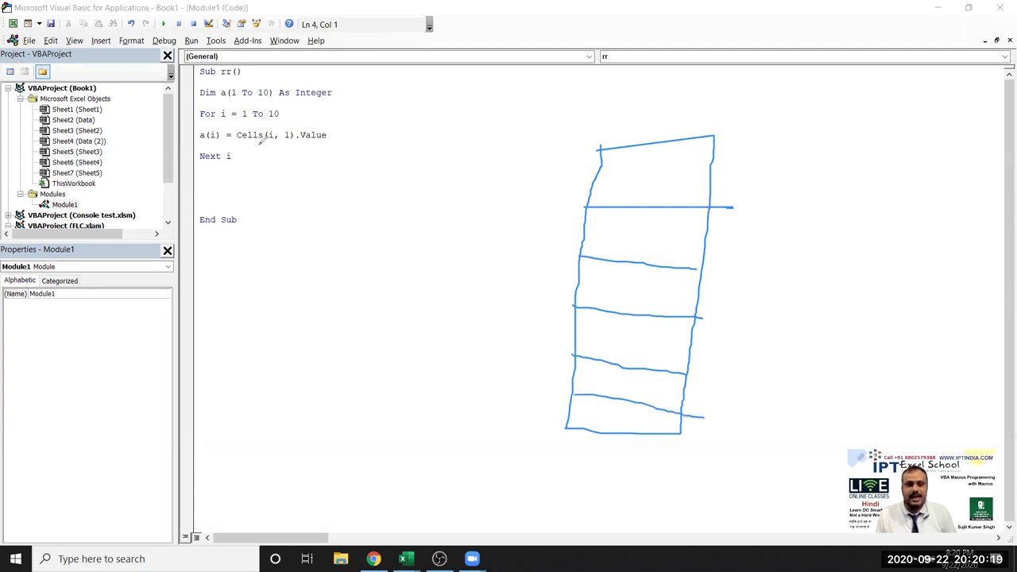
{"action": "mouse_move", "coordinate": [578, 128]}
{"action": "left_mouse_down"}
{"action": "mouse_move", "coordinate": [567, 140]}
{"action": "mouse_move", "coordinate": [580, 159]}
{"action": "left_mouse_up"}
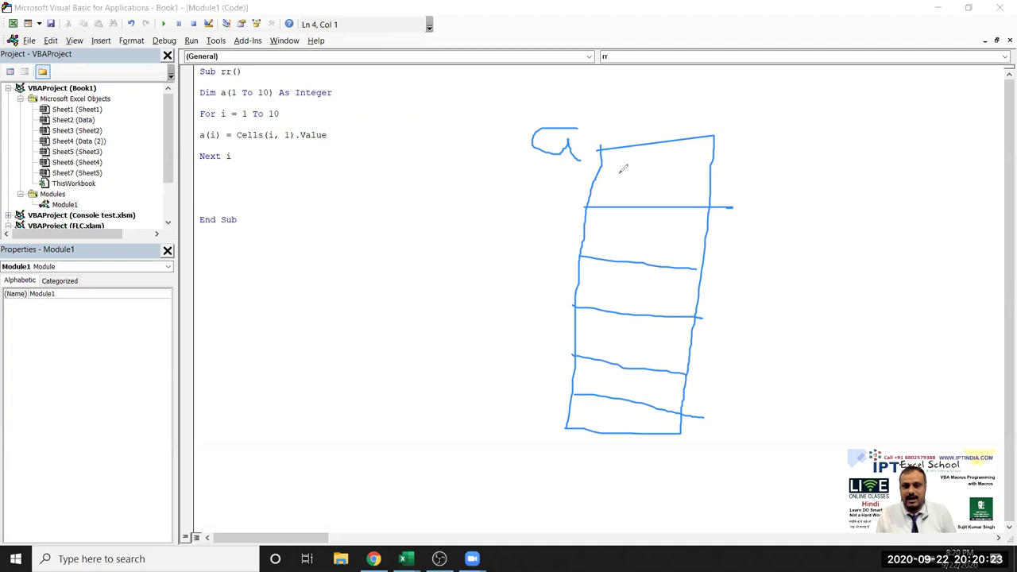
{"action": "left_click_drag", "start_coordinate": [586, 173], "coordinate": [586, 196]}
{"action": "mouse_move", "coordinate": [558, 232]}
{"action": "left_mouse_down"}
{"action": "mouse_move", "coordinate": [591, 247]}
{"action": "mouse_move", "coordinate": [554, 308]}
{"action": "mouse_move", "coordinate": [563, 368]}
{"action": "left_mouse_up"}
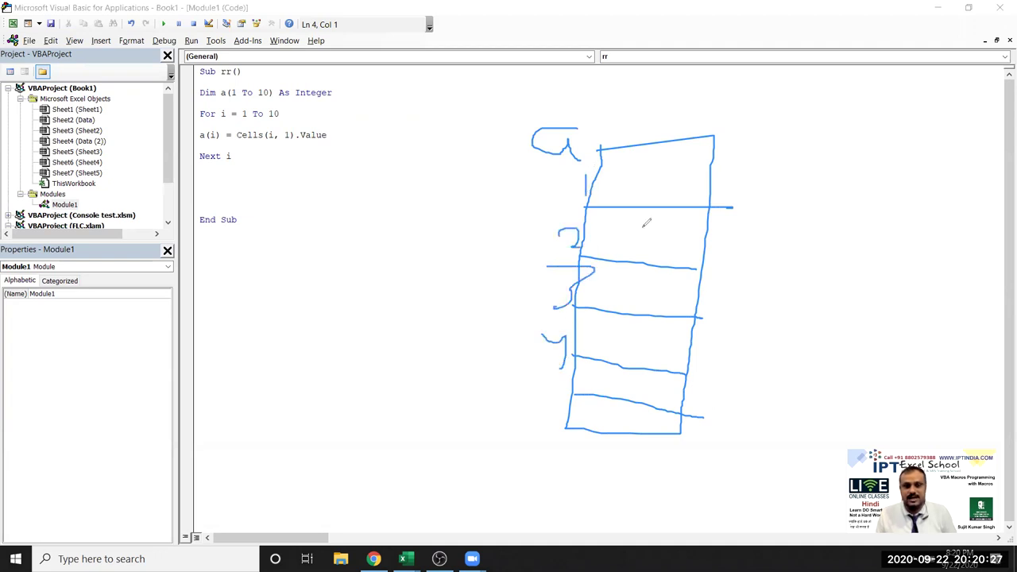
{"action": "mouse_move", "coordinate": [627, 168]}
{"action": "left_mouse_down"}
{"action": "mouse_move", "coordinate": [665, 168]}
{"action": "mouse_move", "coordinate": [633, 204]}
{"action": "left_mouse_up"}
{"action": "left_click_drag", "start_coordinate": [687, 178], "coordinate": [684, 182]}
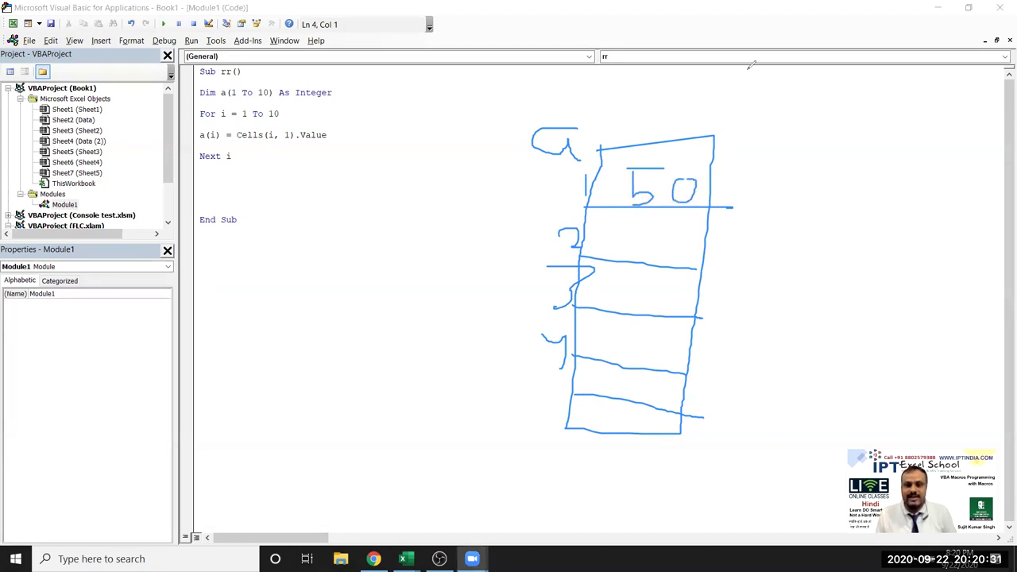
Type msgbox a(5) on the blank line below Next i so it formats as MsgBox a(5).
{"action": "left_click", "coordinate": [220, 175]}
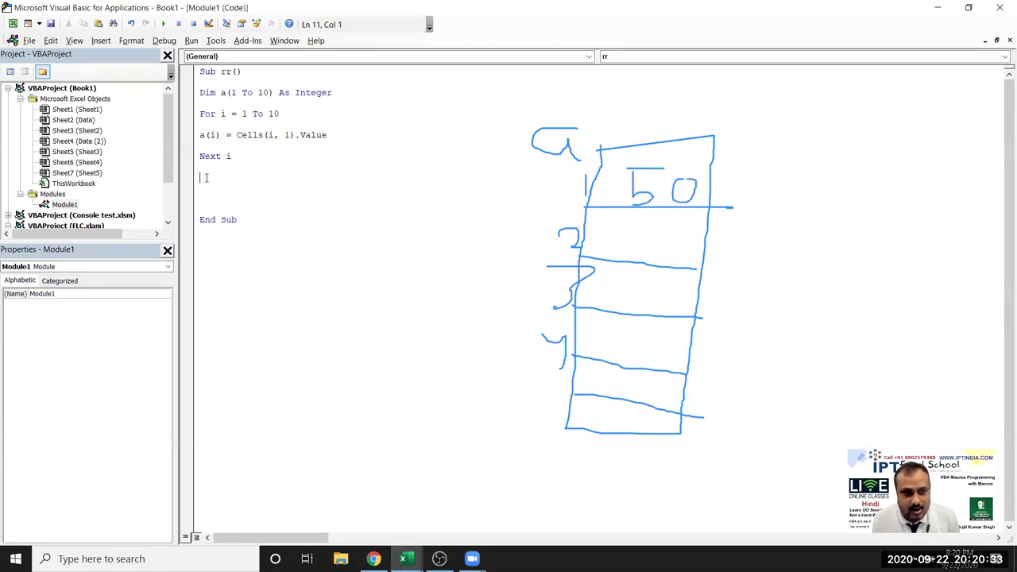
{"action": "type", "text": "a"}
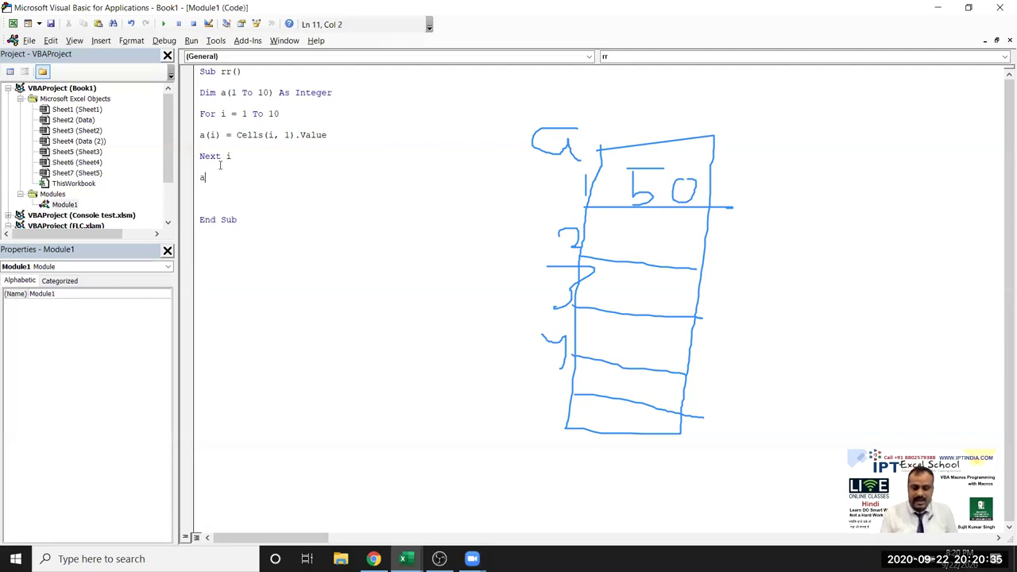
{"action": "type", "text": "(2"}
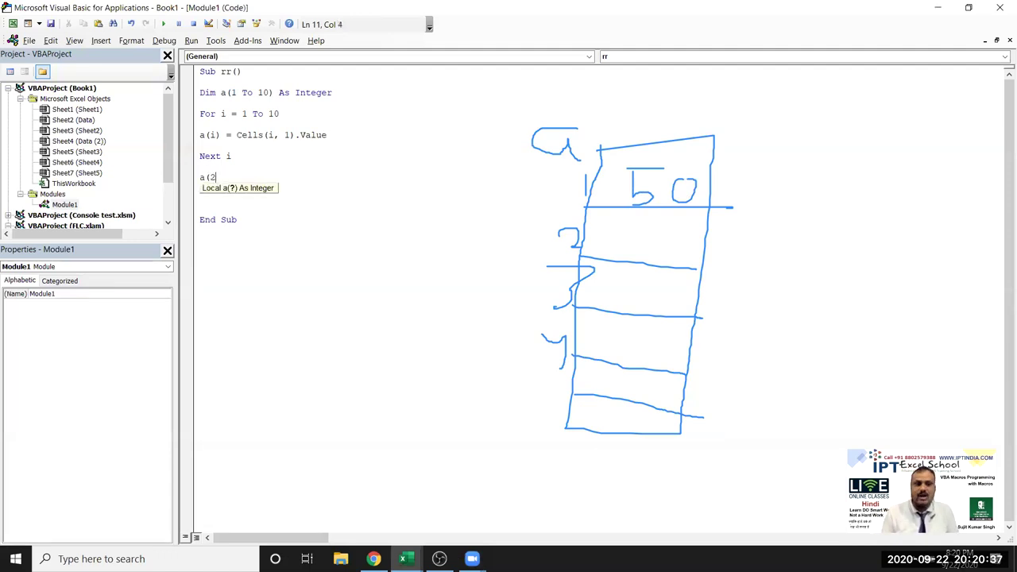
{"action": "key", "text": "BackSpace"}
{"action": "key", "text": "BackSpace"}
{"action": "type", "text": "msgbox "}
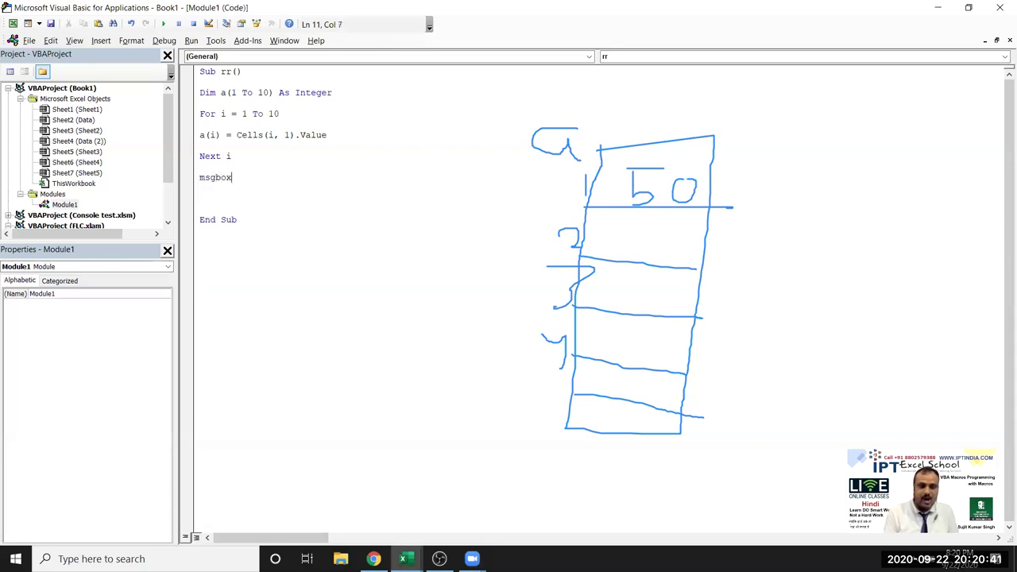
{"action": "type", "text": "a"}
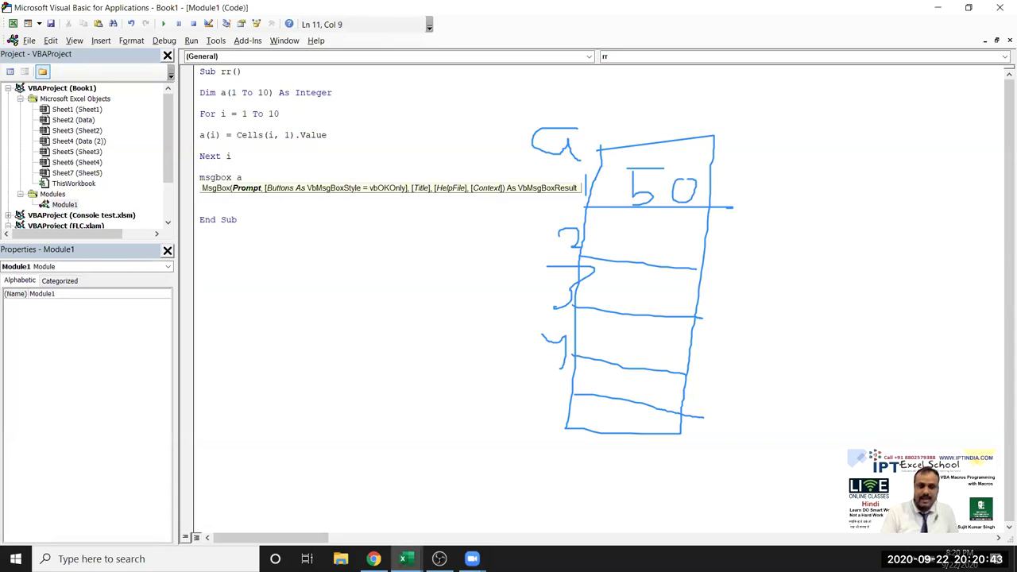
{"action": "type", "text": "(5)"}
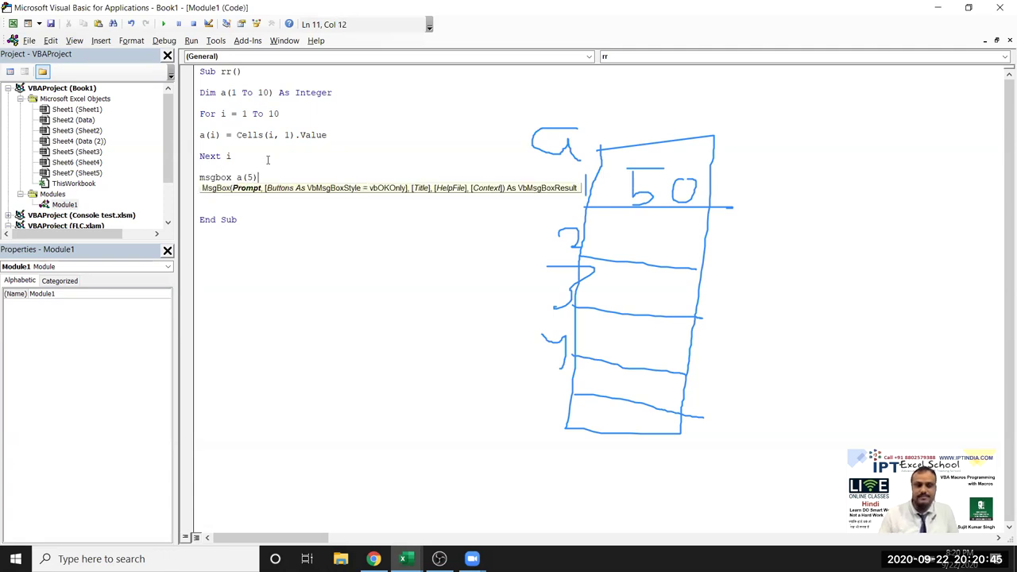
{"action": "left_click", "coordinate": [268, 210]}
{"action": "left_click", "coordinate": [270, 146]}
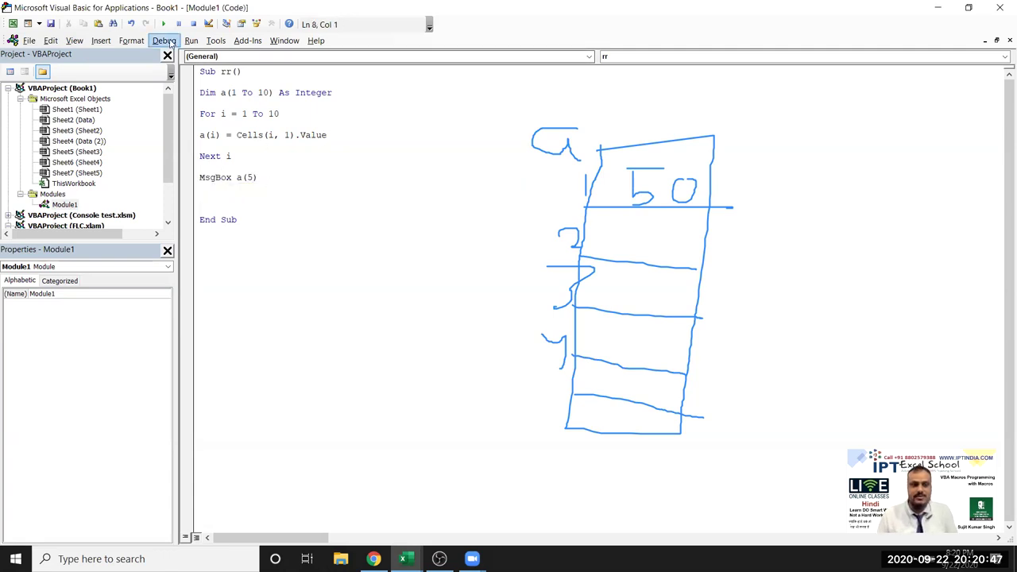
Run rr, dismiss the message box showing 2, and return to the MsgBox line.
{"action": "left_click", "coordinate": [163, 24]}
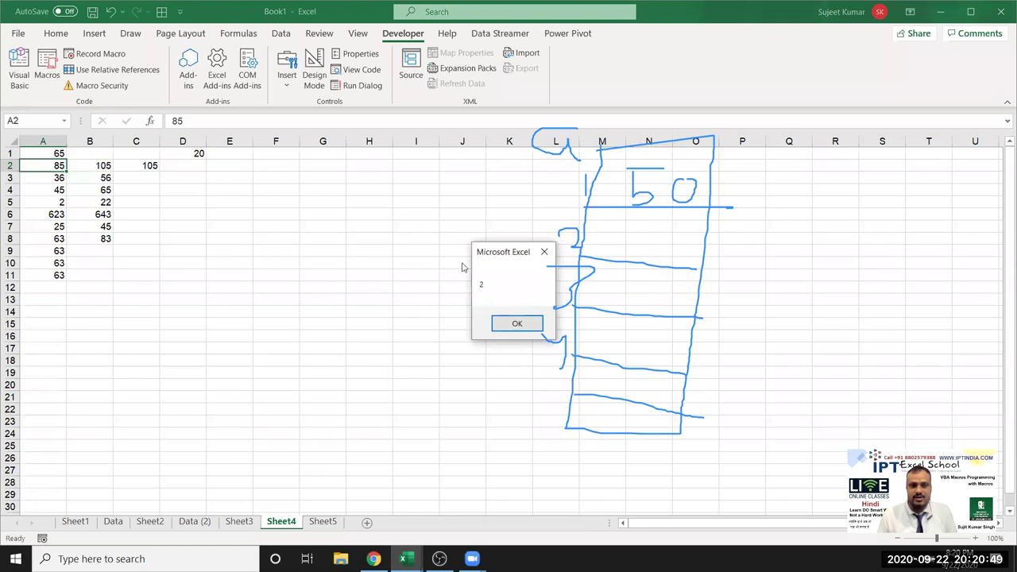
{"action": "key", "text": "Return"}
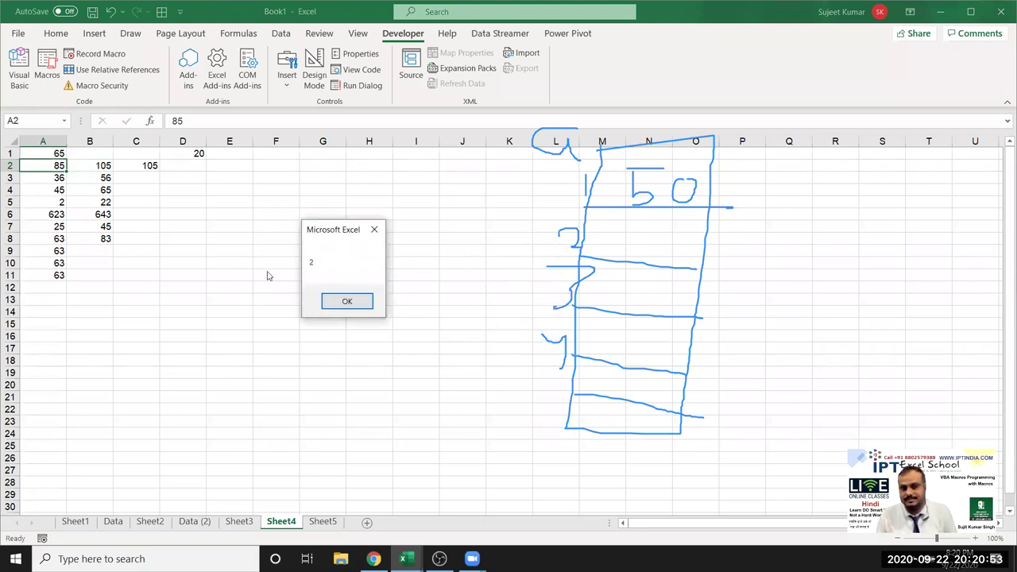
{"action": "left_click", "coordinate": [337, 303]}
{"action": "left_click", "coordinate": [337, 176]}
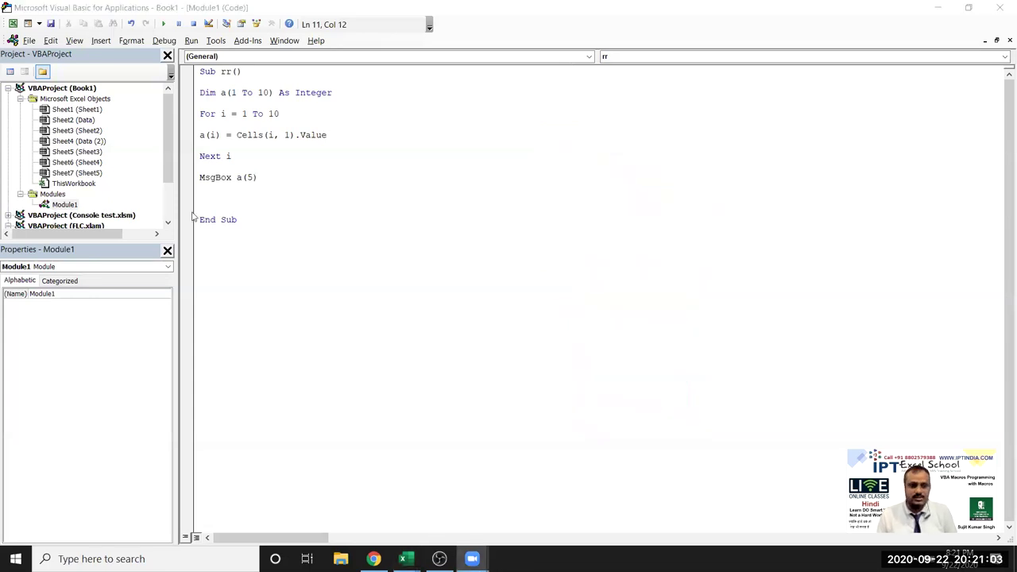
Append ', 1 To 5' after 10 so the Dim reads a(1 To 10, 1 To 5) As Integer.
{"action": "left_click", "coordinate": [262, 201]}
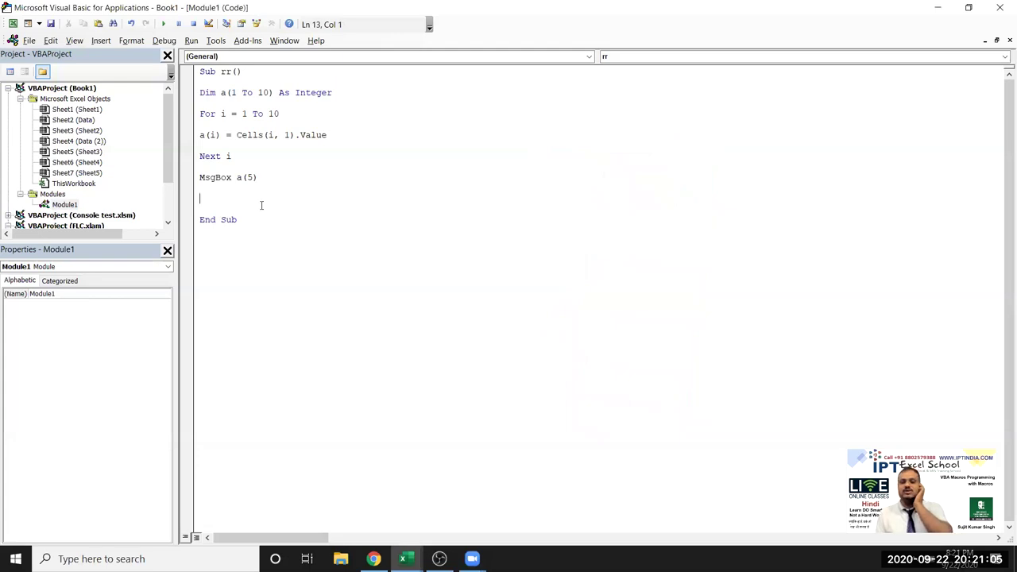
{"action": "left_click", "coordinate": [252, 230]}
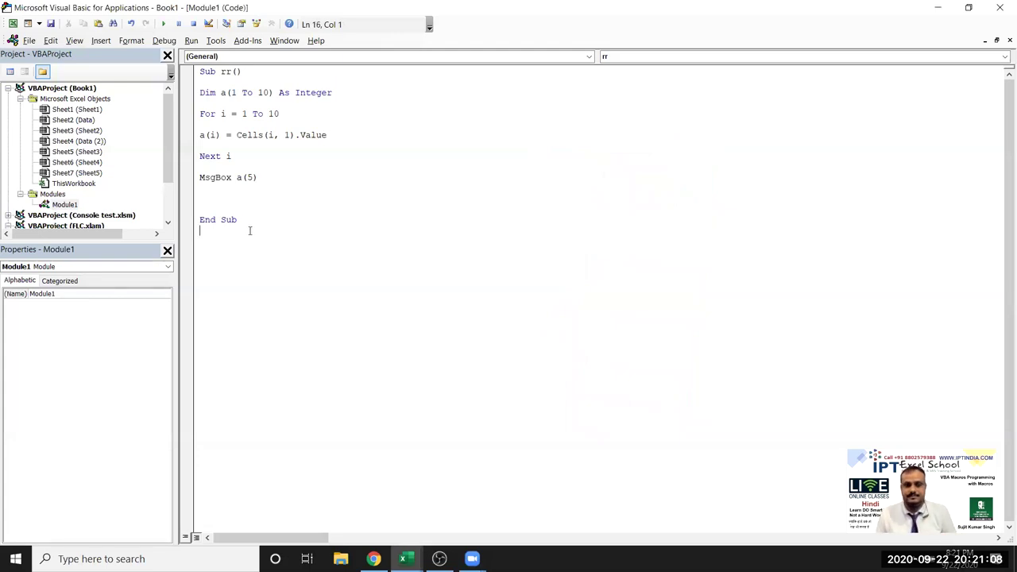
{"action": "left_click", "coordinate": [271, 93]}
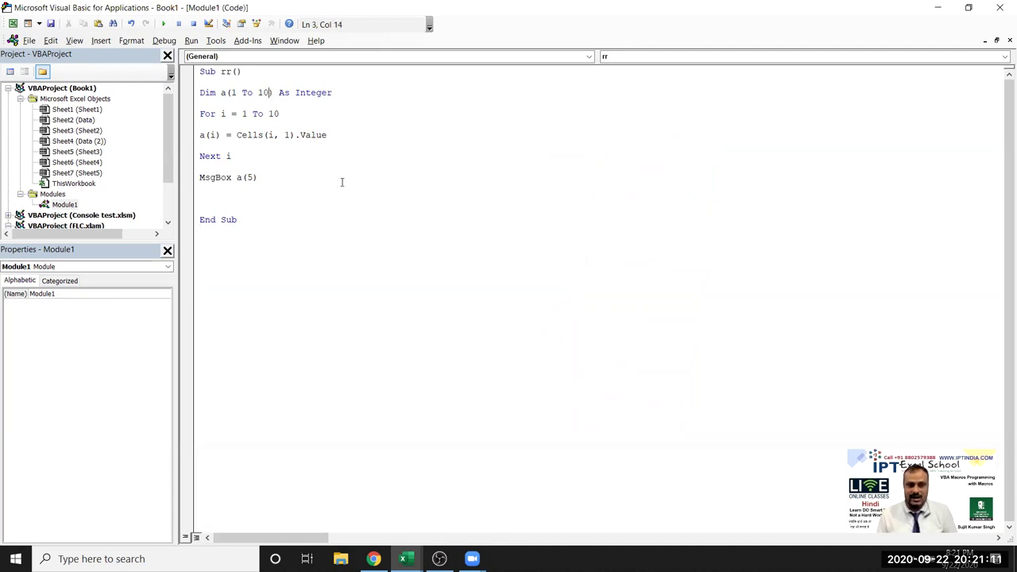
{"action": "type", "text": ", "}
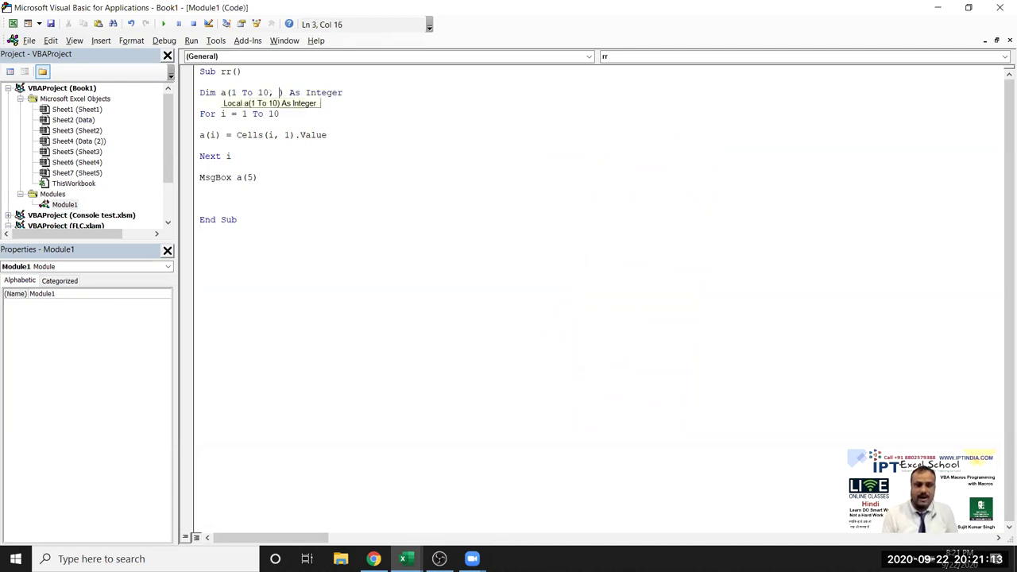
{"action": "type", "text": "1 to 5"}
{"action": "left_click", "coordinate": [418, 124]}
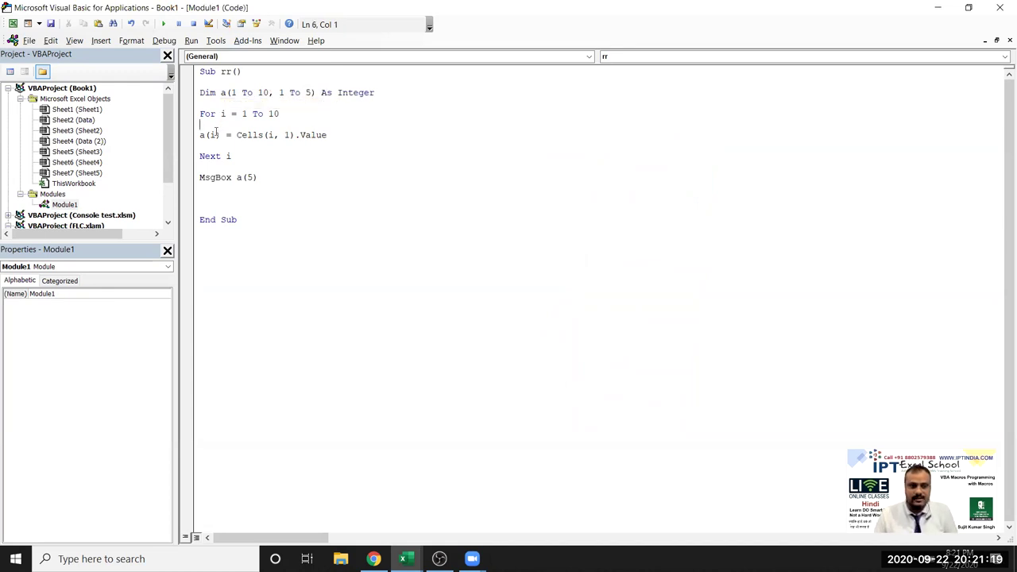
{"action": "left_click", "coordinate": [204, 103]}
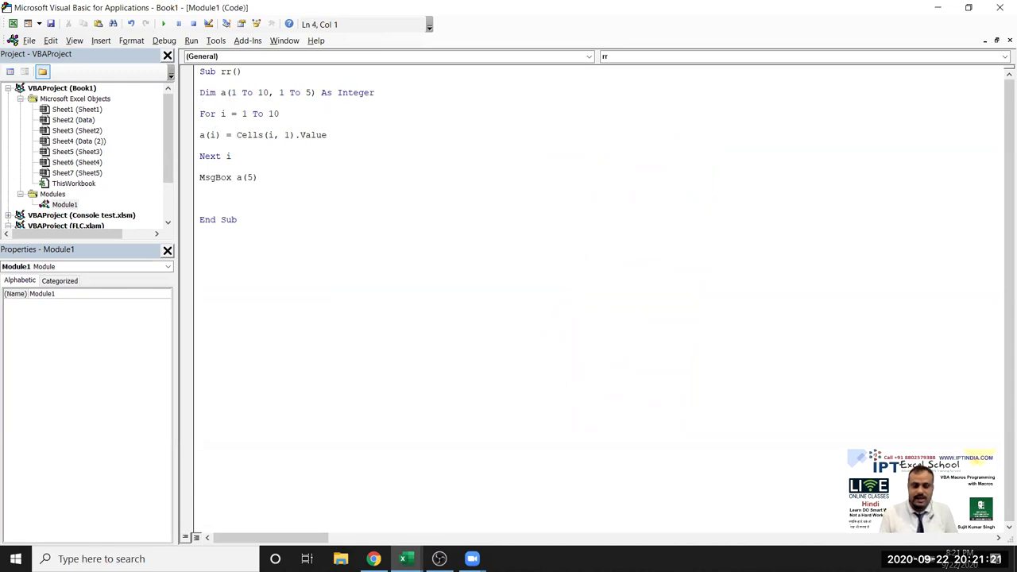
Insert the lines a(1, 1) = 52 and a(2, 1) = 65 above the For loop.
{"action": "key", "text": "Return"}
{"action": "key", "text": "Return"}
{"action": "key", "text": "Return"}
{"action": "key", "text": "Up"}
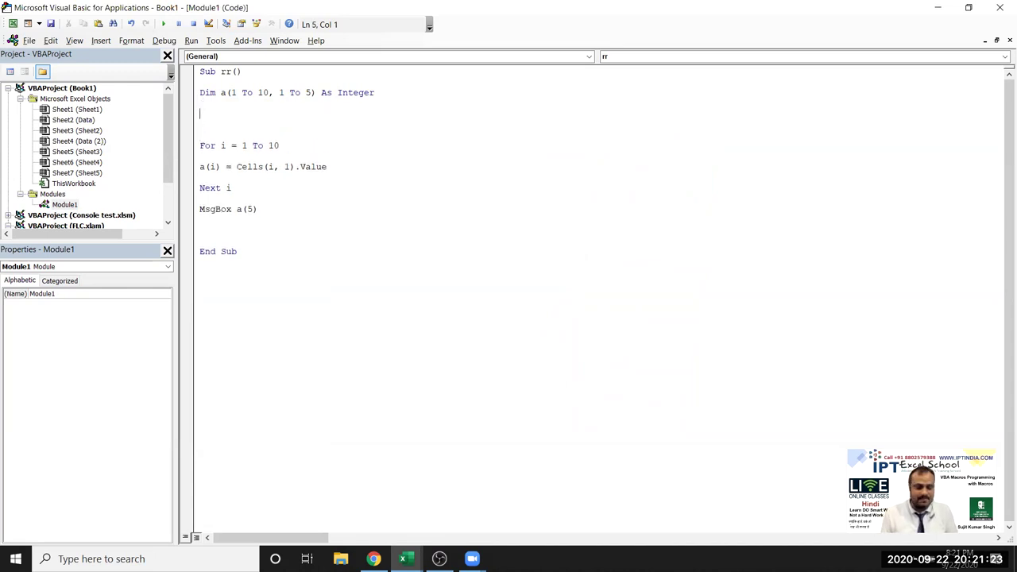
{"action": "type", "text": "a(,"}
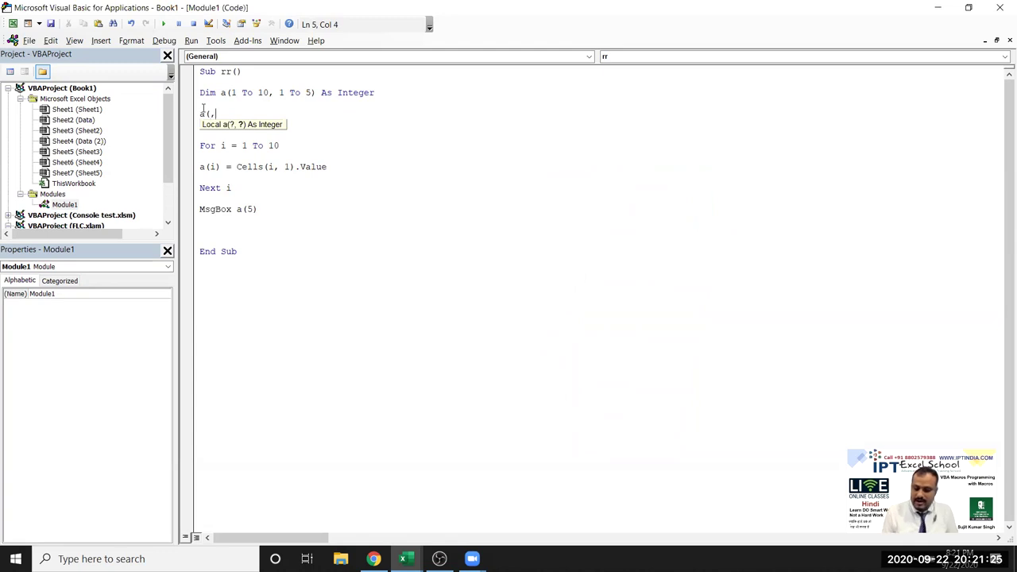
{"action": "type", "text": "1,1"}
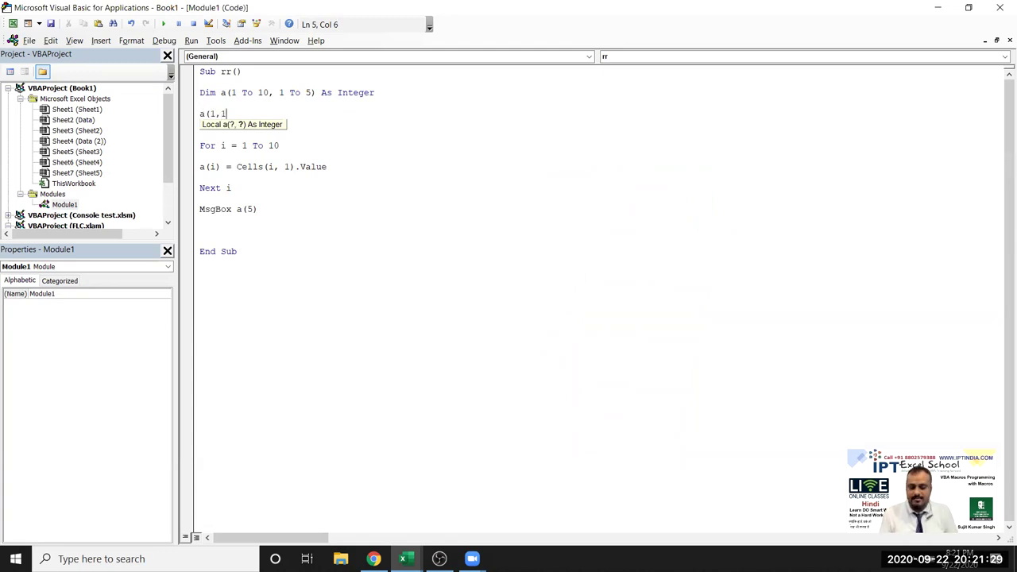
{"action": "type", "text": ")=52"}
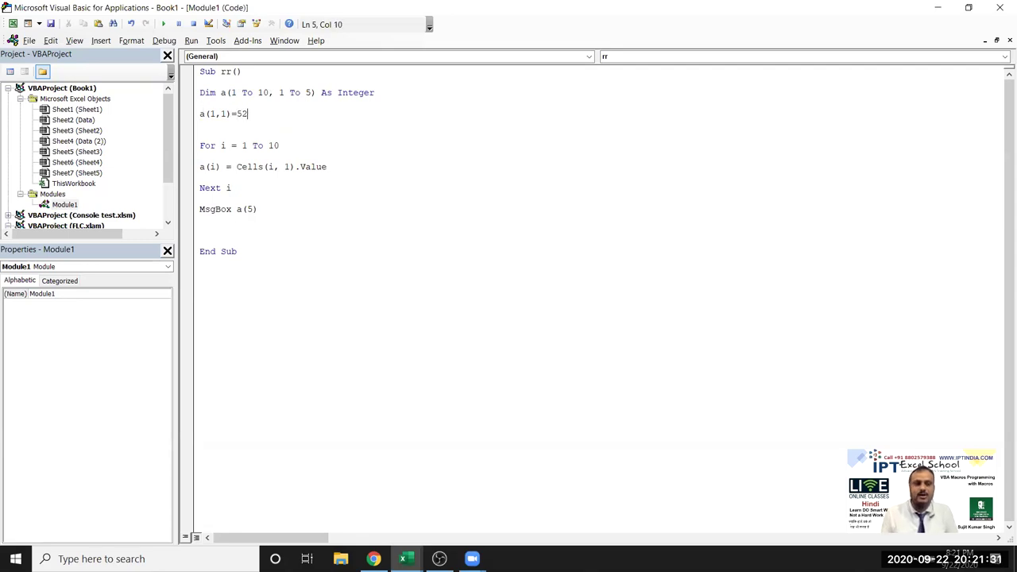
{"action": "key", "text": "Return"}
{"action": "type", "text": "a(2,1"}
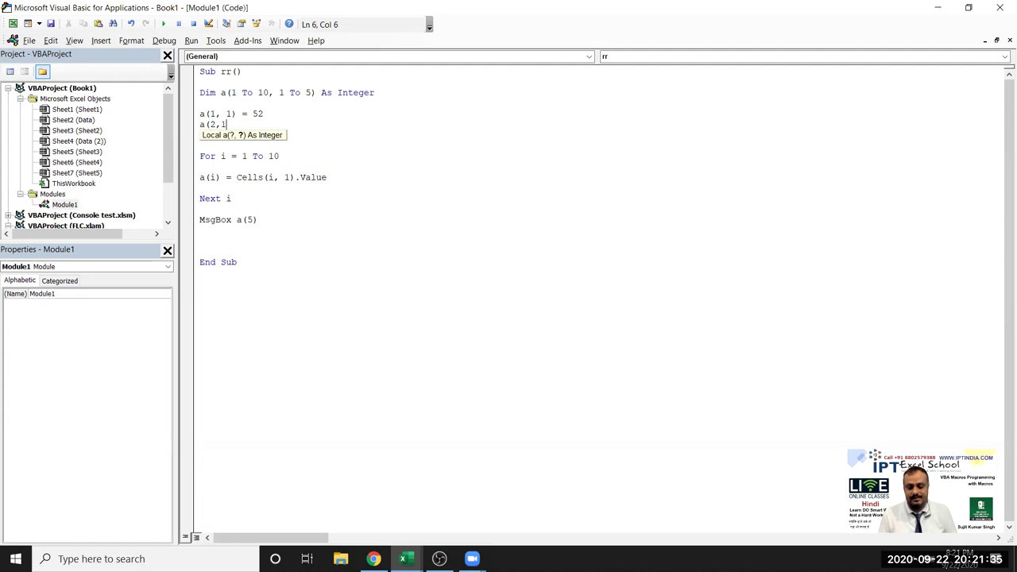
{"action": "type", "text": ")652"}
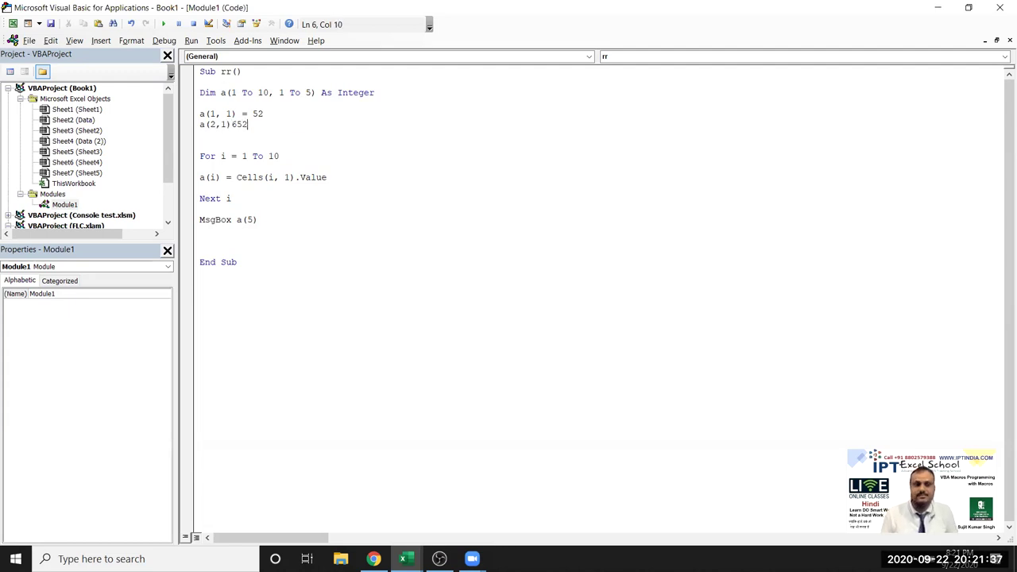
{"action": "key", "text": "BackSpace"}
{"action": "key", "text": "BackSpace"}
{"action": "key", "text": "BackSpace"}
{"action": "type", "text": "= 65"}
{"action": "key", "text": "Return"}
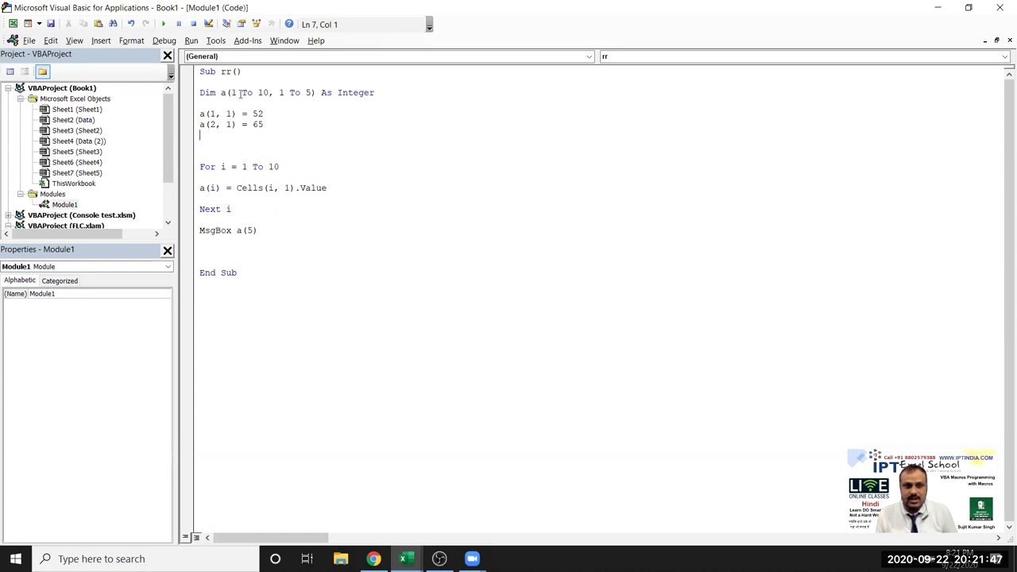
{"action": "left_click_drag", "start_coordinate": [269, 92], "coordinate": [310, 93]}
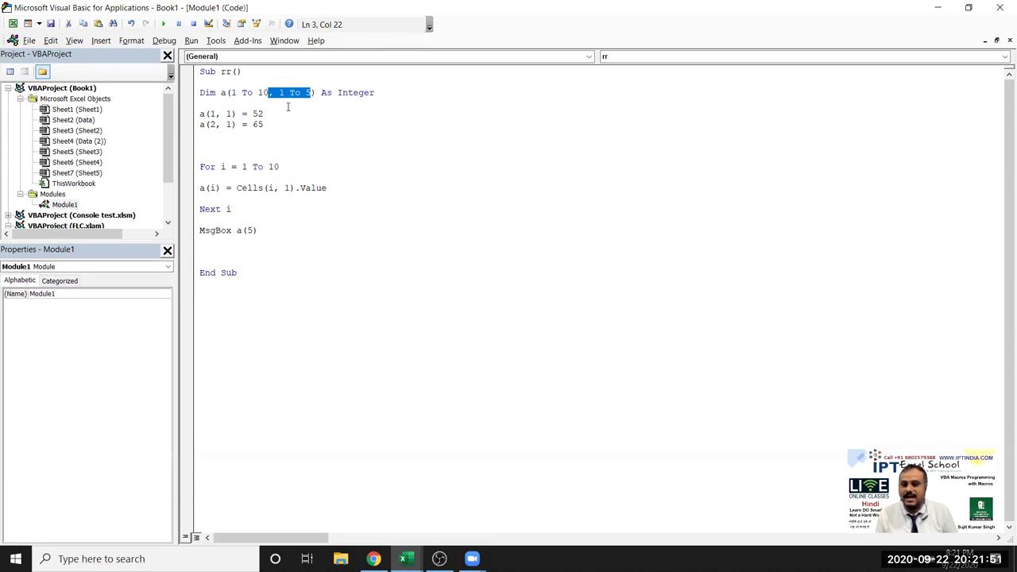
{"action": "left_click", "coordinate": [278, 92]}
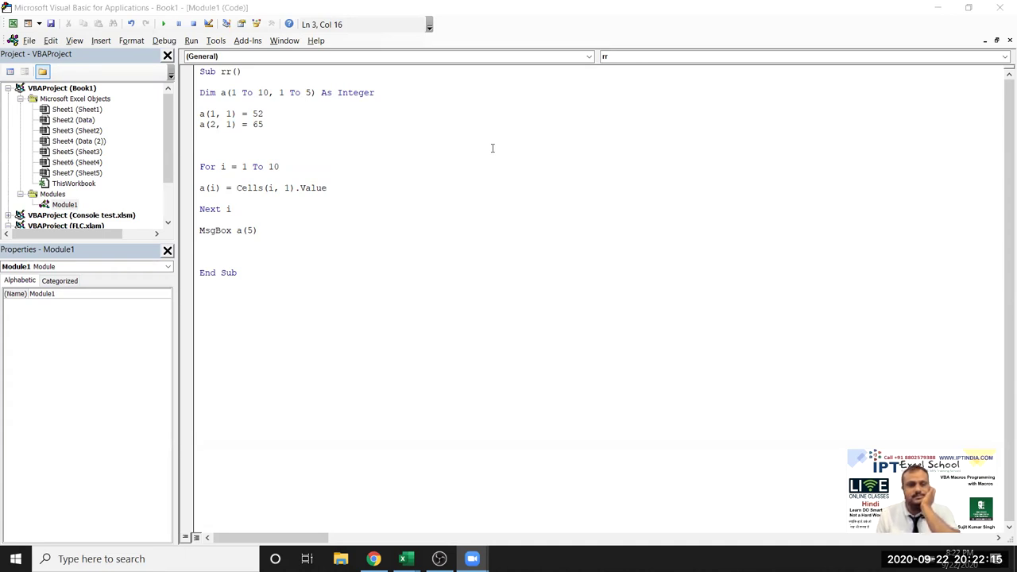
{"action": "left_click", "coordinate": [469, 116]}
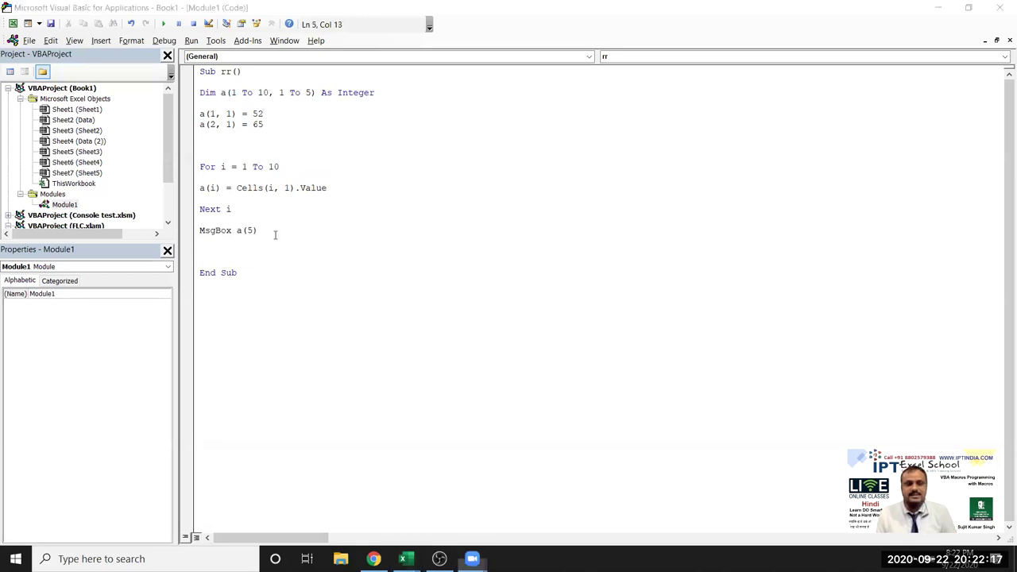
Switch to the Book1 workbook in Excel, showing Sheet4.
{"action": "mouse_move", "coordinate": [403, 559]}
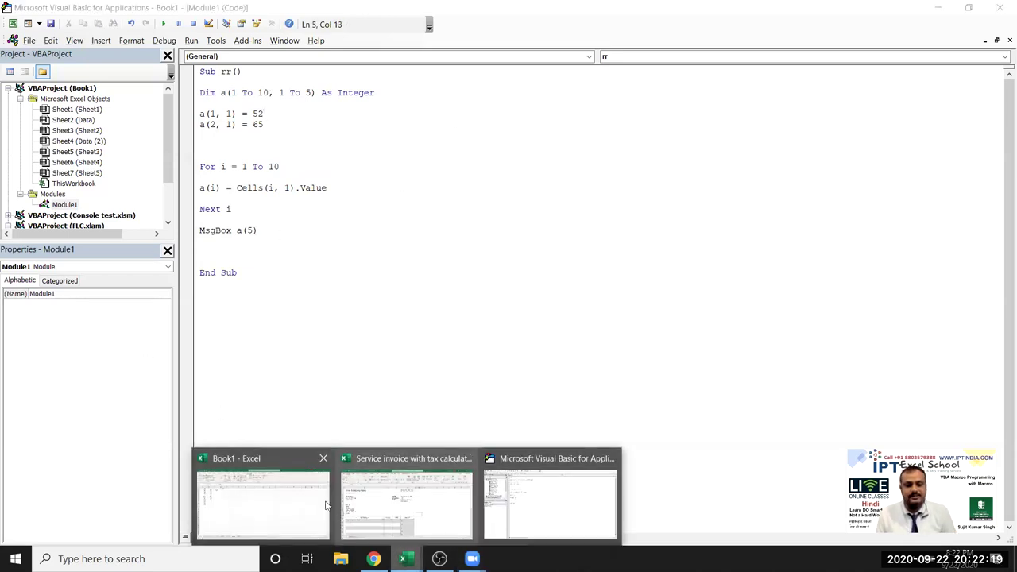
{"action": "left_click", "coordinate": [326, 506]}
{"action": "left_click", "coordinate": [286, 322]}
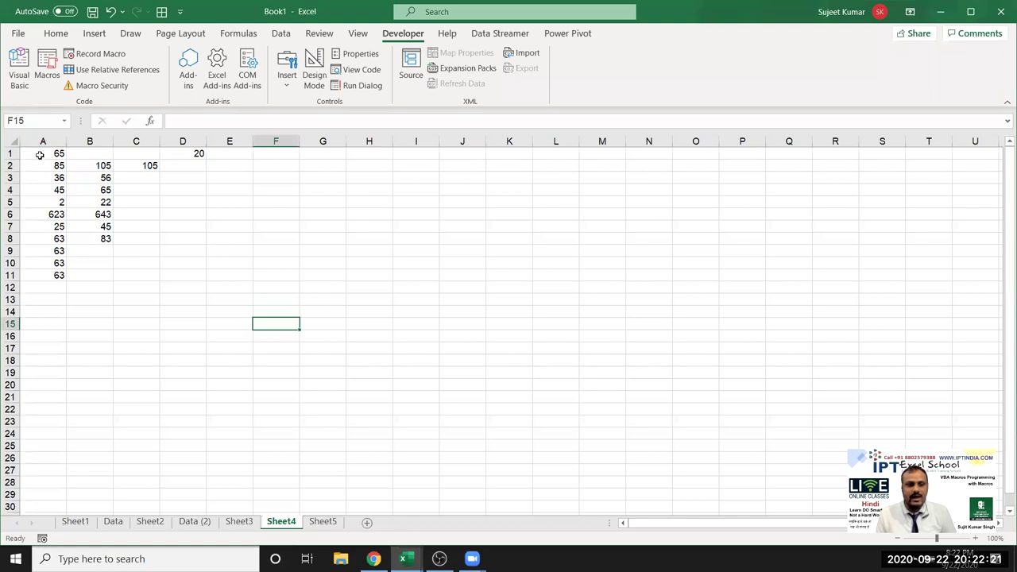
Highlight ranges A1:H14, A1:A10 and A1:E10 to illustrate rows and columns.
{"action": "left_click_drag", "start_coordinate": [39, 155], "coordinate": [51, 372]}
{"action": "left_click_drag", "start_coordinate": [50, 153], "coordinate": [394, 190]}
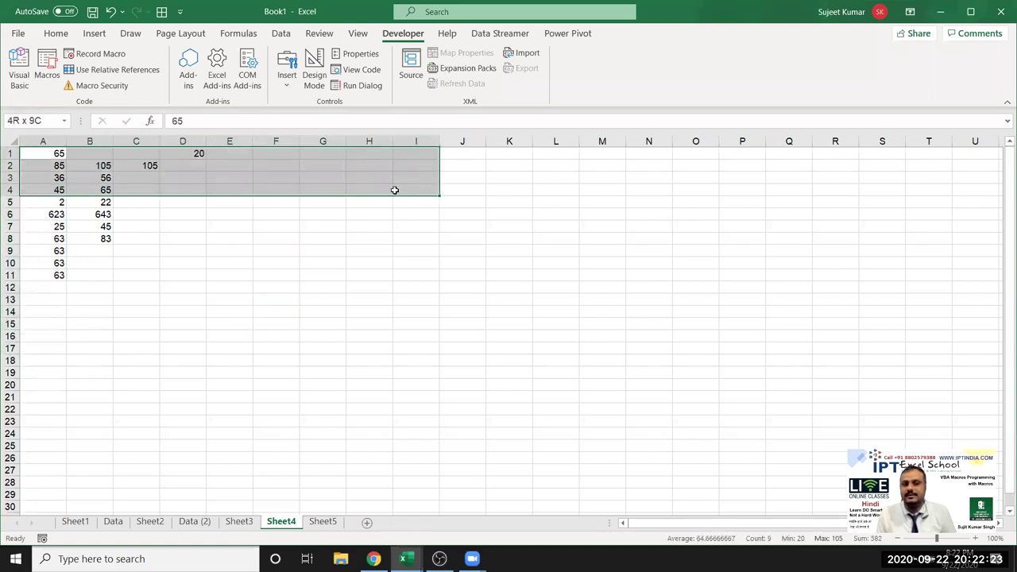
{"action": "left_click_drag", "start_coordinate": [394, 190], "coordinate": [365, 310]}
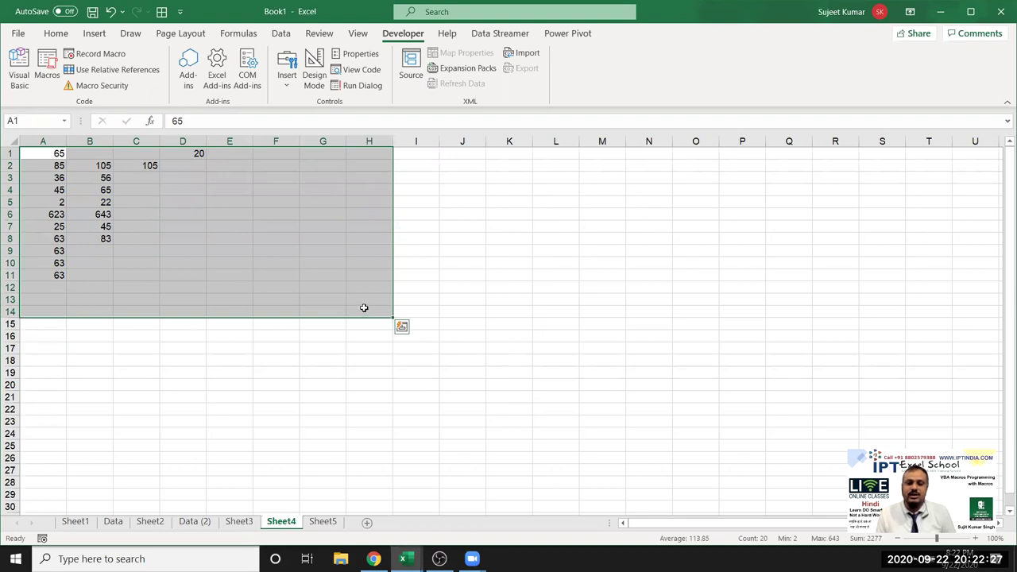
{"action": "left_click", "coordinate": [267, 277]}
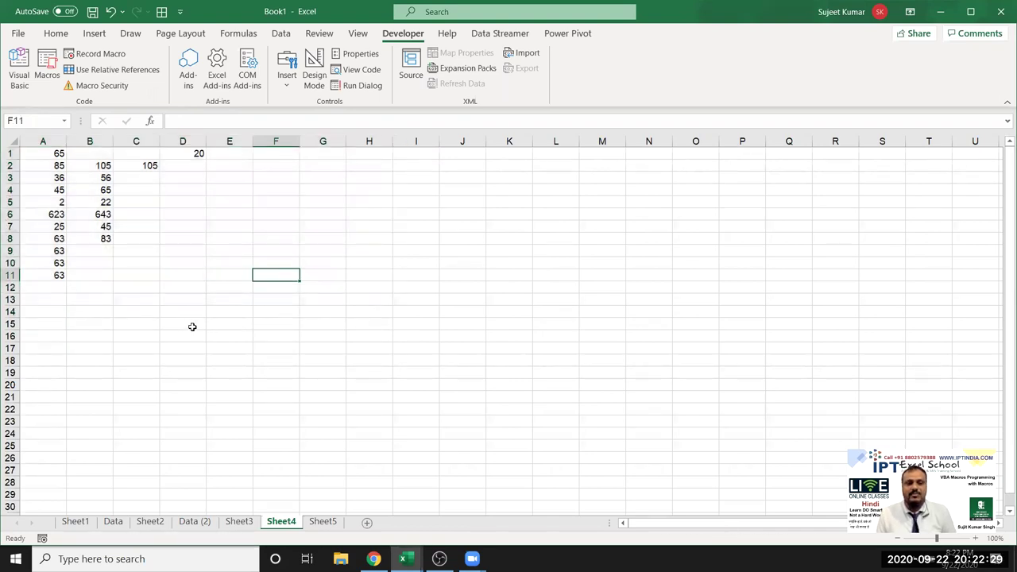
{"action": "left_click_drag", "start_coordinate": [42, 152], "coordinate": [37, 258]}
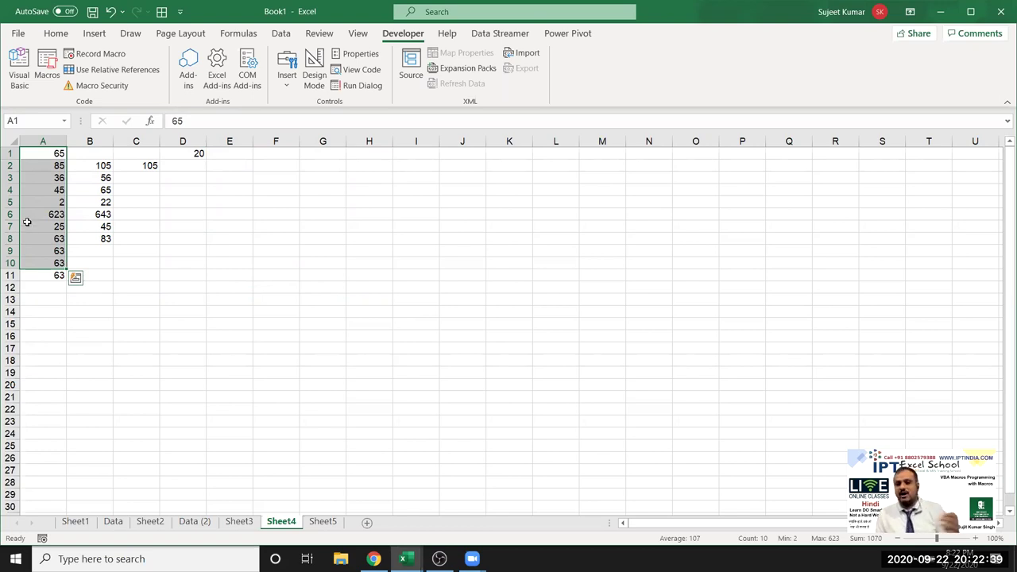
{"action": "left_click", "coordinate": [62, 154]}
{"action": "left_click_drag", "start_coordinate": [65, 154], "coordinate": [220, 184]}
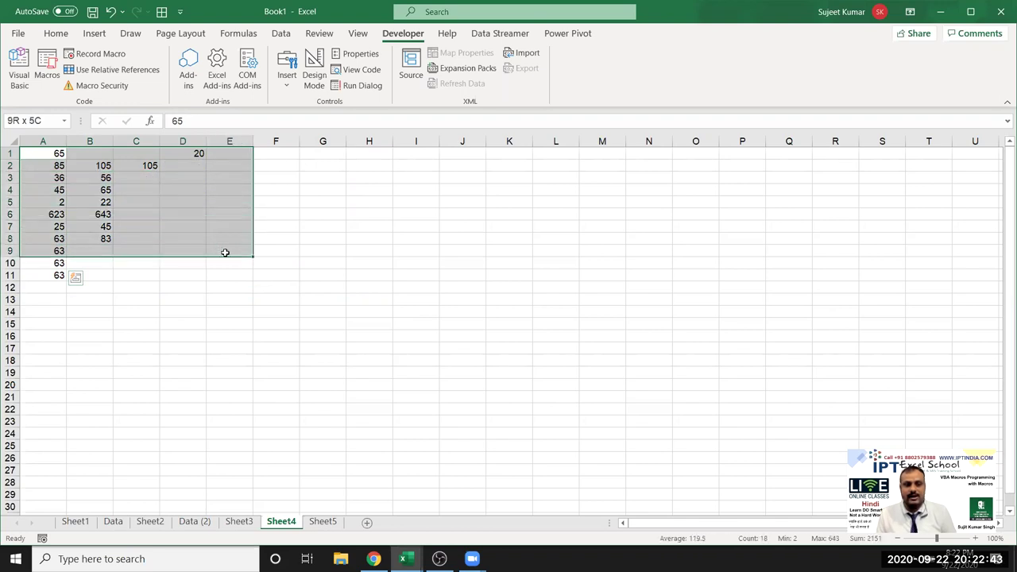
{"action": "left_click_drag", "start_coordinate": [220, 183], "coordinate": [225, 263]}
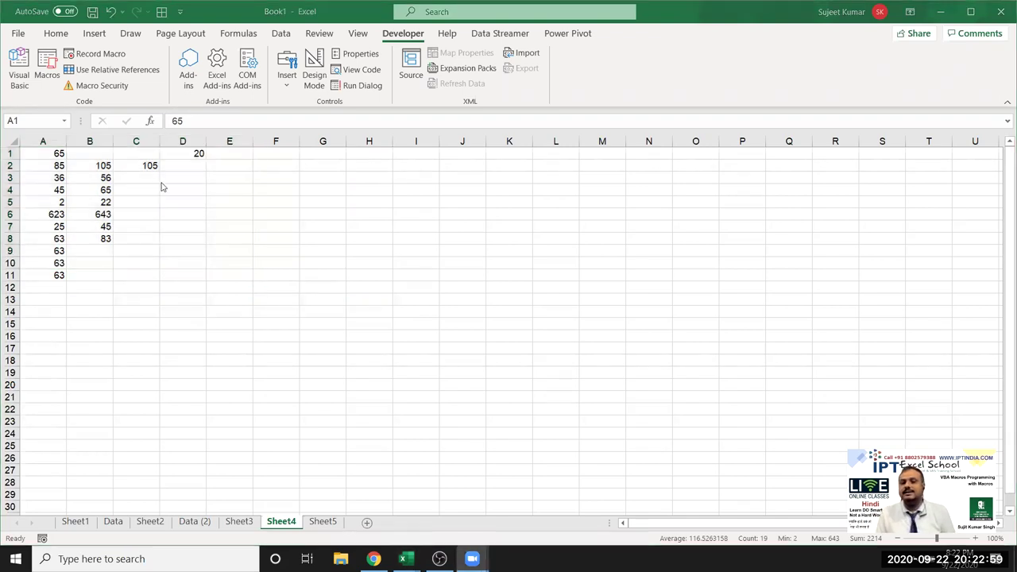
Bring the VBA editor back and add blank lines below the rr procedure's End Sub.
{"action": "key", "text": "alt+Tab"}
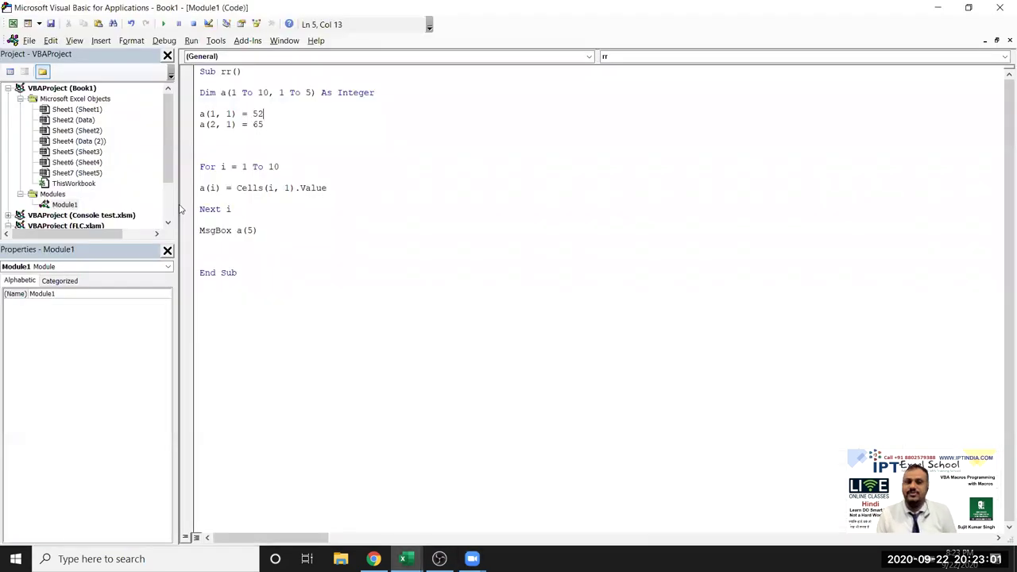
{"action": "left_click", "coordinate": [240, 301]}
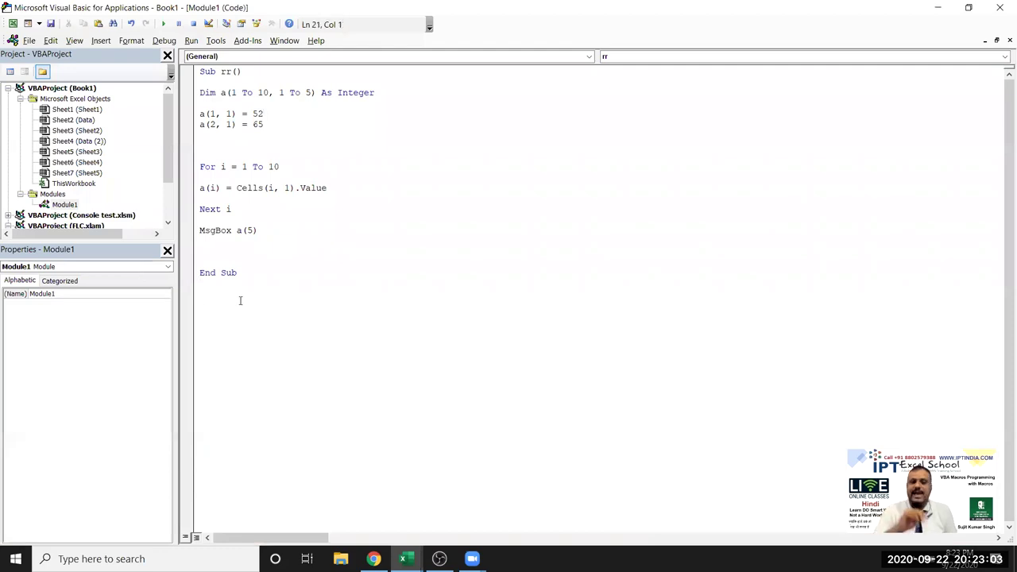
{"action": "key", "text": "Return"}
{"action": "key", "text": "Return"}
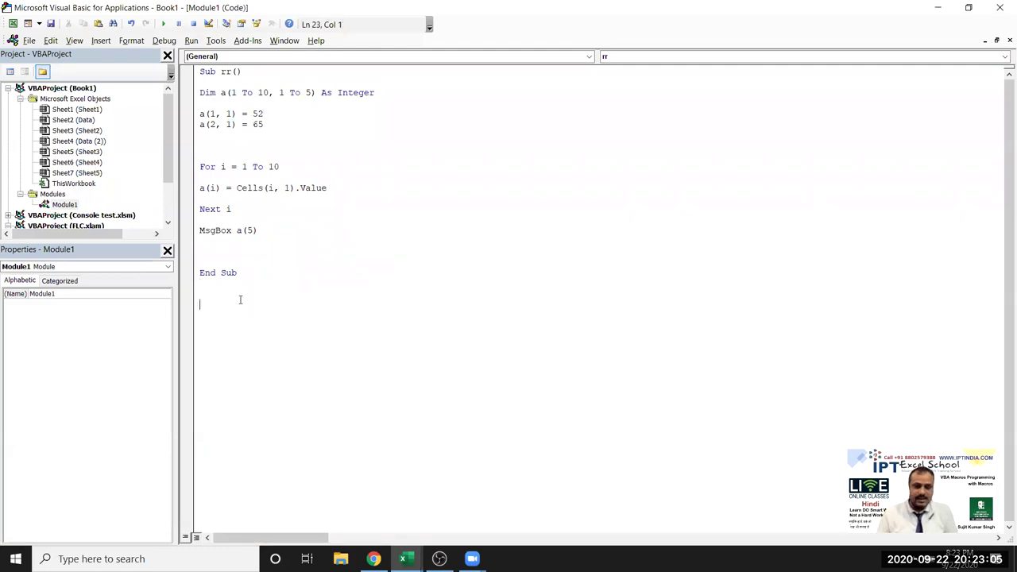
{"action": "key", "text": "alt+Tab"}
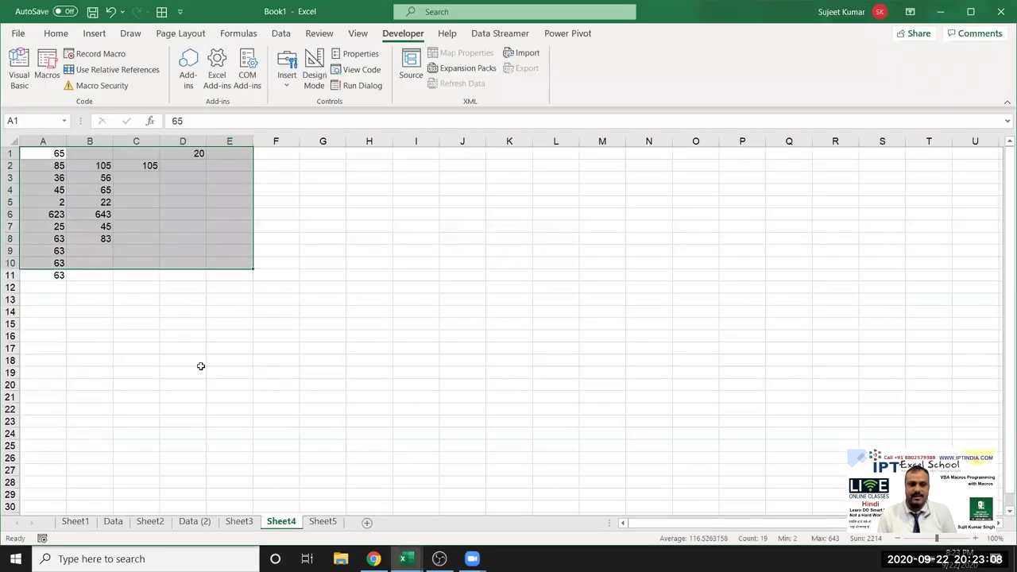
Clear the sample numbers from A1:G14 in Book1.
{"action": "left_click", "coordinate": [200, 337]}
{"action": "left_click_drag", "start_coordinate": [318, 311], "coordinate": [4, 52]}
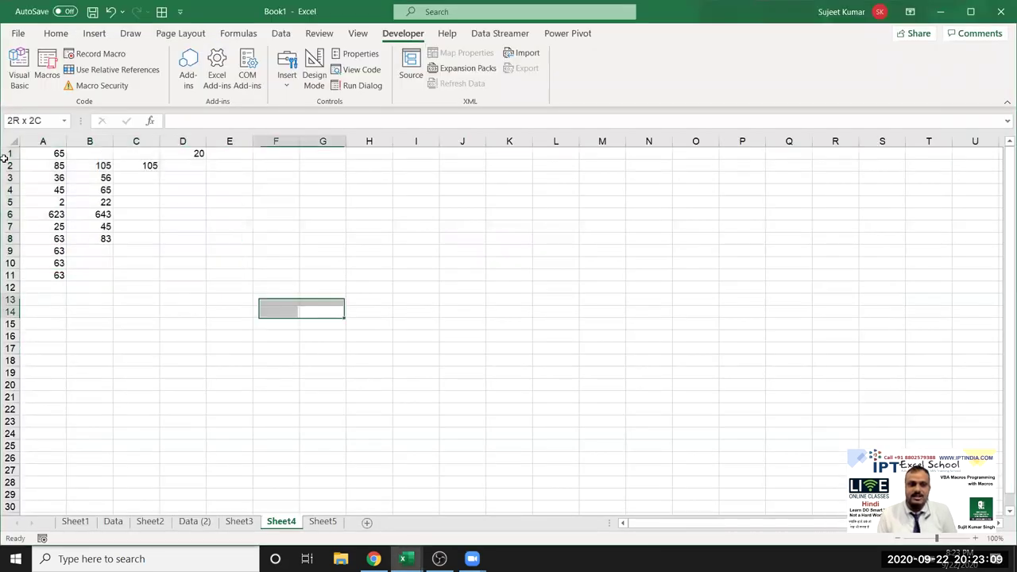
{"action": "key", "text": "Delete"}
{"action": "key", "text": "Up"}
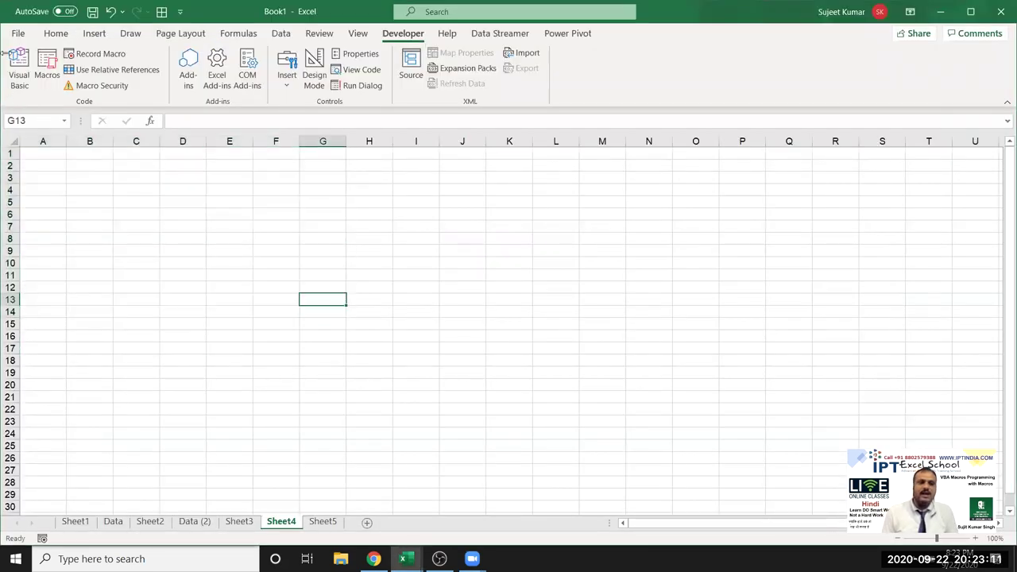
{"action": "key", "text": "ctrl+Home"}
Enter a name in A1 and fill the names down column A to row 206.
{"action": "type", "text": "Puja"}
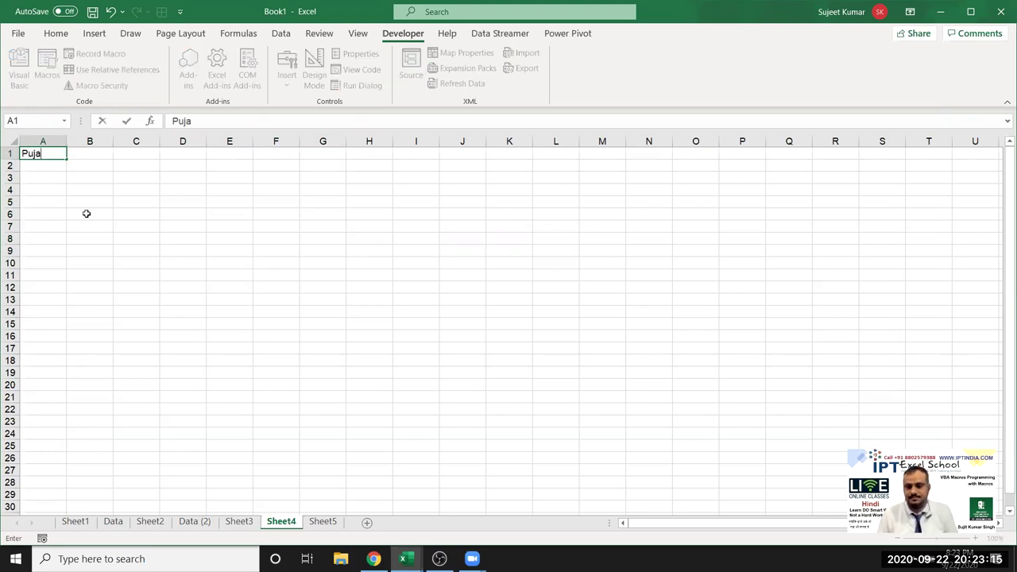
{"action": "left_click", "coordinate": [50, 199]}
{"action": "left_click", "coordinate": [46, 158]}
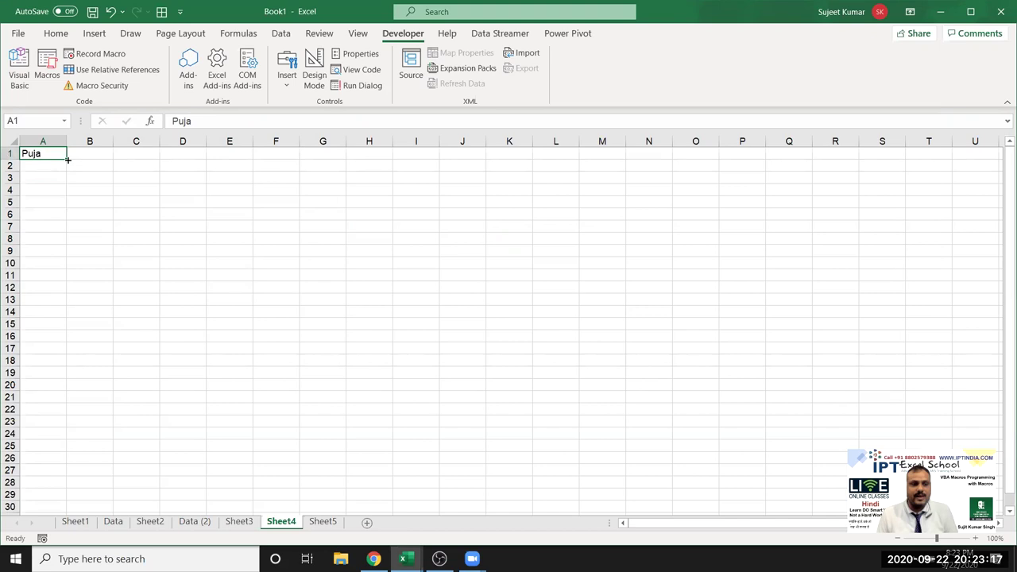
{"action": "left_click_drag", "start_coordinate": [67, 160], "coordinate": [62, 494]}
Scroll through the repeating names in column A and return to cell A1.
{"action": "scroll", "coordinate": [64, 379], "scroll_direction": "down", "scroll_amount": 5}
{"action": "scroll", "coordinate": [66, 377], "scroll_direction": "up", "scroll_amount": 5}
{"action": "scroll", "coordinate": [64, 349], "scroll_direction": "up", "scroll_amount": 5}
{"action": "scroll", "coordinate": [51, 250], "scroll_direction": "up", "scroll_amount": 5}
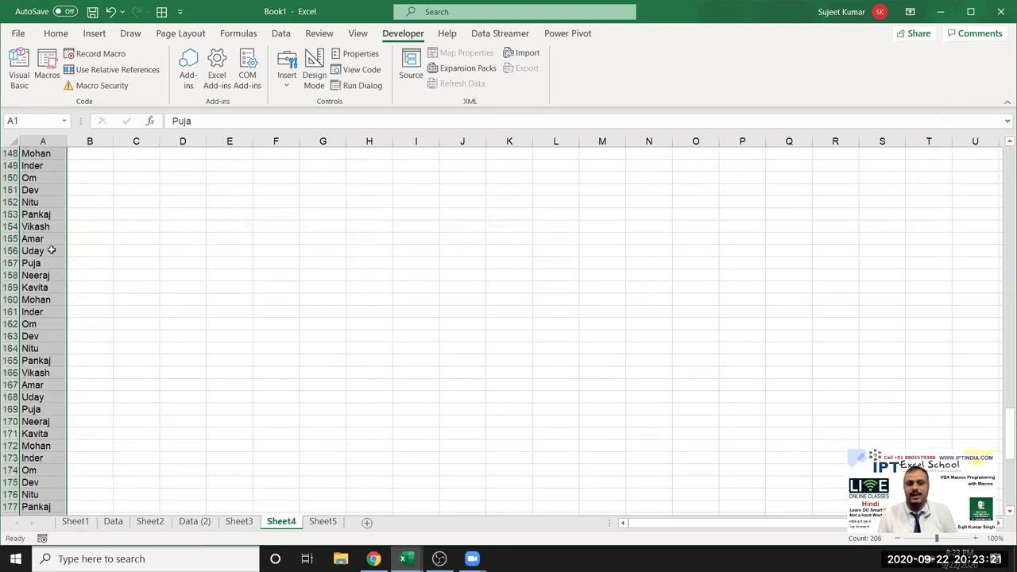
{"action": "scroll", "coordinate": [51, 251], "scroll_direction": "up", "scroll_amount": 5}
{"action": "scroll", "coordinate": [50, 243], "scroll_direction": "up", "scroll_amount": 6}
{"action": "scroll", "coordinate": [49, 238], "scroll_direction": "up", "scroll_amount": 6}
{"action": "scroll", "coordinate": [48, 235], "scroll_direction": "up", "scroll_amount": 5}
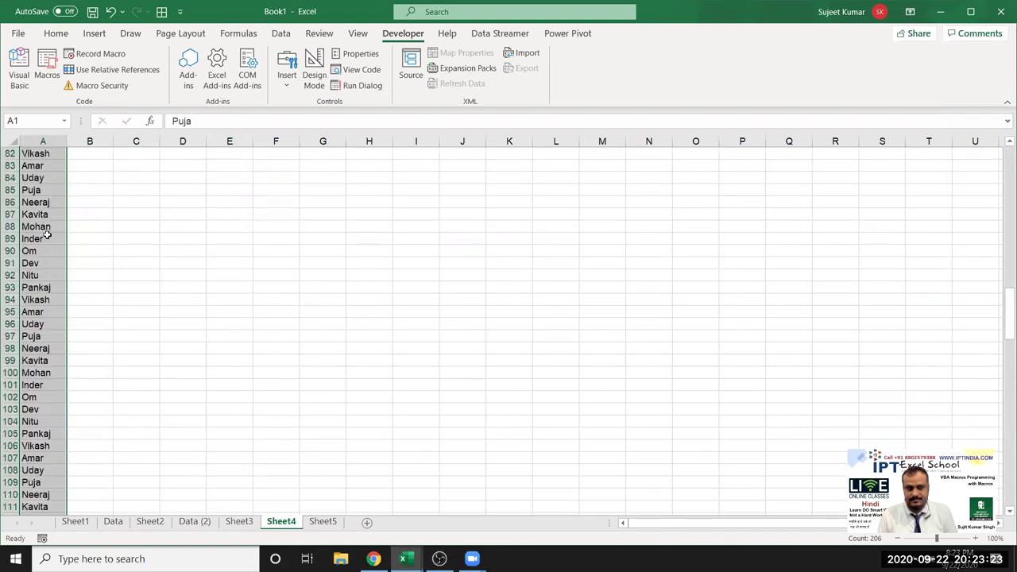
{"action": "scroll", "coordinate": [48, 235], "scroll_direction": "up", "scroll_amount": 6}
{"action": "scroll", "coordinate": [36, 190], "scroll_direction": "up", "scroll_amount": 4}
{"action": "left_click", "coordinate": [32, 178]}
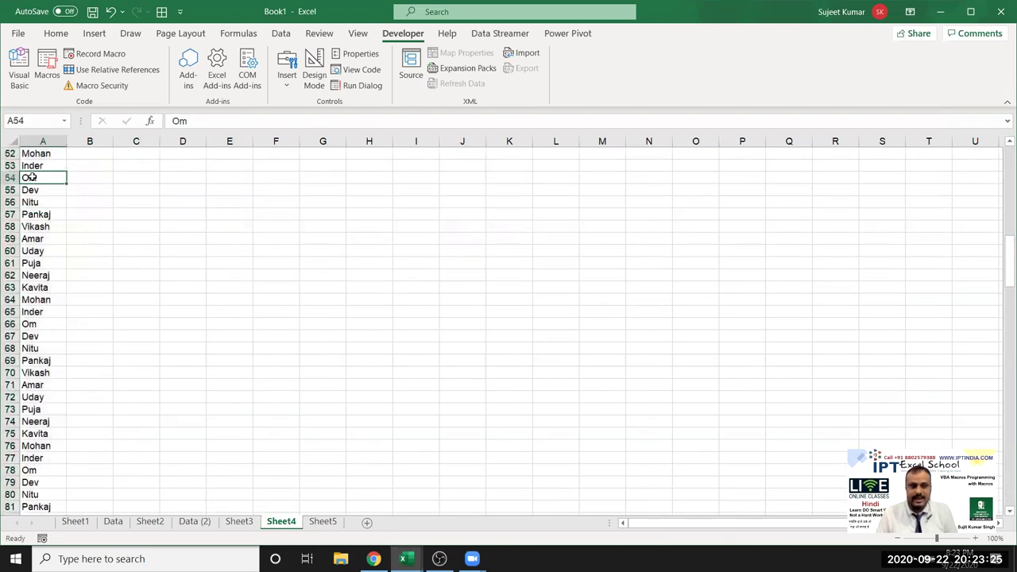
{"action": "key", "text": "ctrl+Home"}
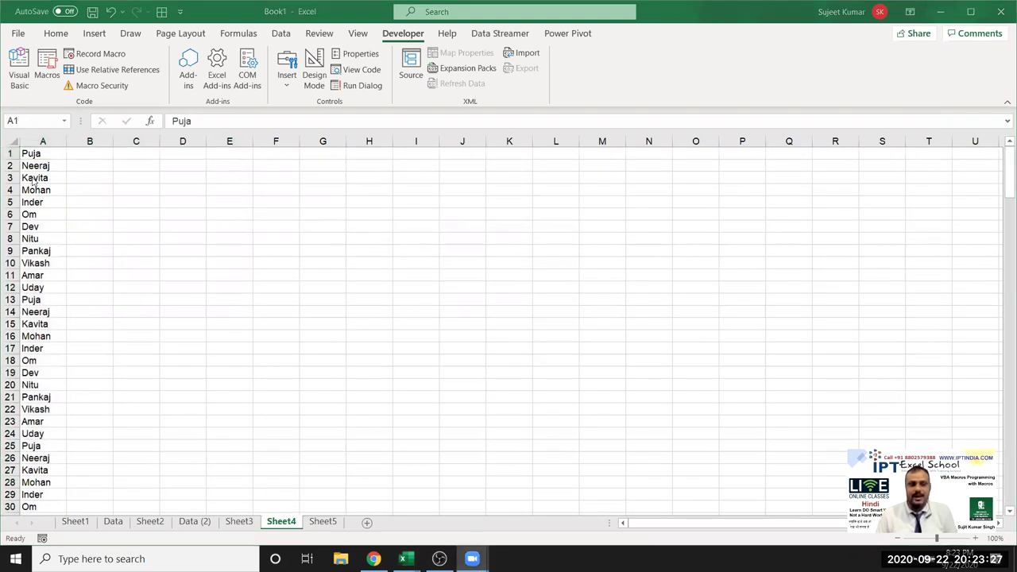
Switch to the VBA editor and start a new procedure with 'sub rr()'.
{"action": "key", "text": "alt+Tab"}
{"action": "key", "text": "Tab"}
{"action": "type", "text": "sub rr()"}
Rename the new Sub to rr_1 and give it the line Range("A:A").RemoveDuplicates.
{"action": "key", "text": "Return"}
{"action": "key", "text": "Return"}
{"action": "key", "text": "Return"}
{"action": "key", "text": "Return"}
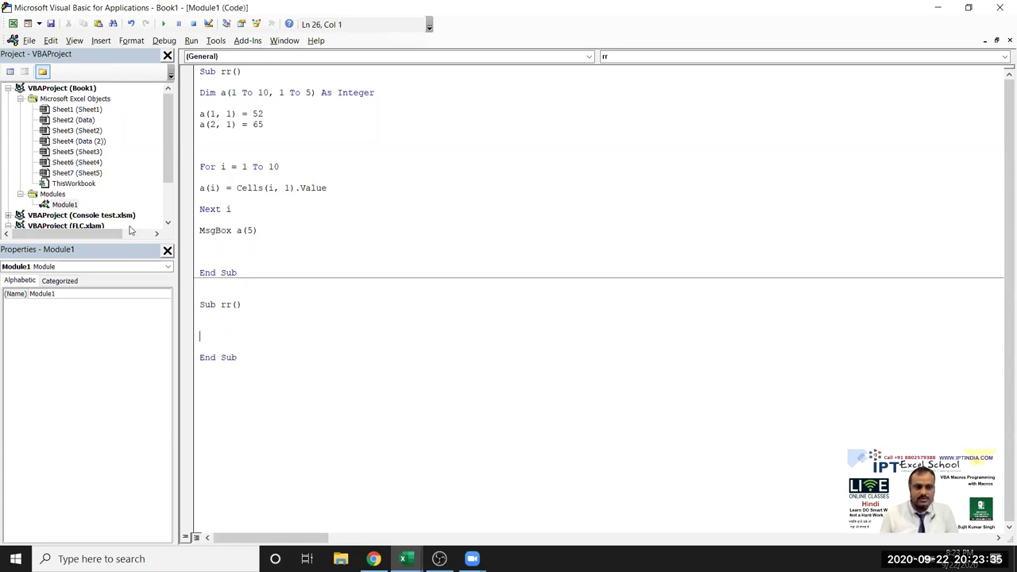
{"action": "type", "text": "_1"}
{"action": "left_click", "coordinate": [259, 322]}
{"action": "type", "text": "range(\"A:A\")"}
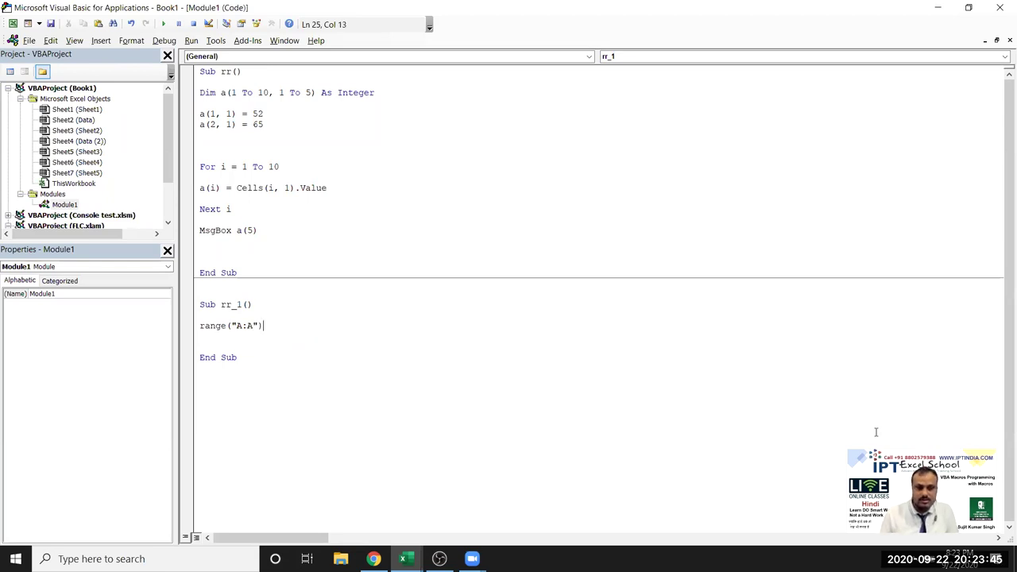
{"action": "type", "text": "."}
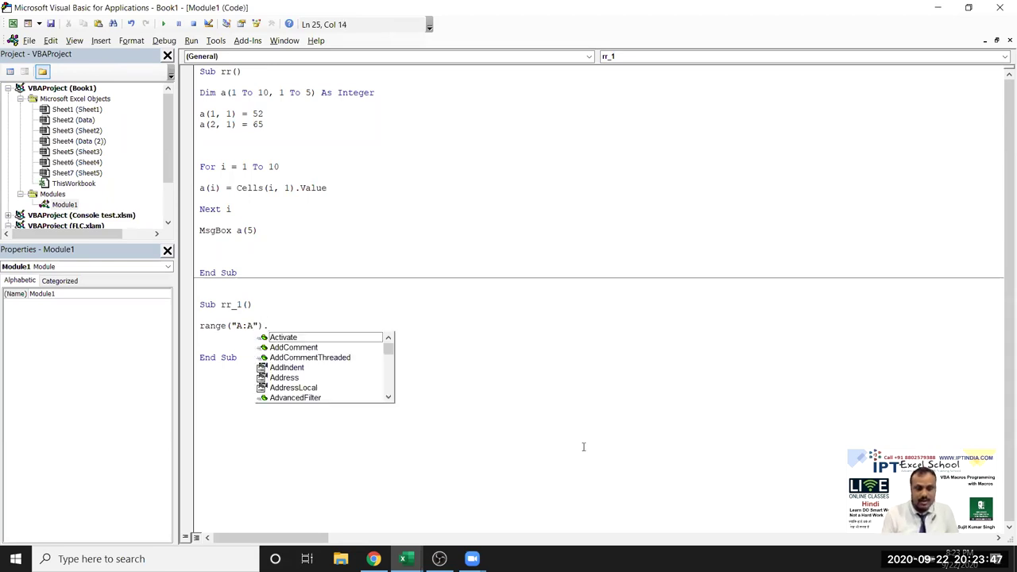
{"action": "type", "text": "re"}
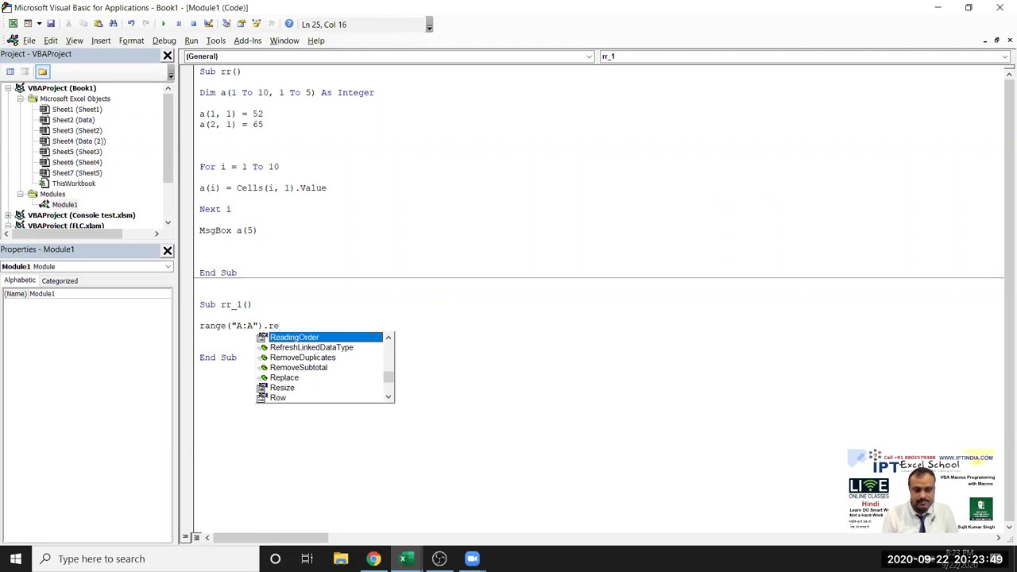
{"action": "type", "text": "m"}
{"action": "key", "text": "Tab"}
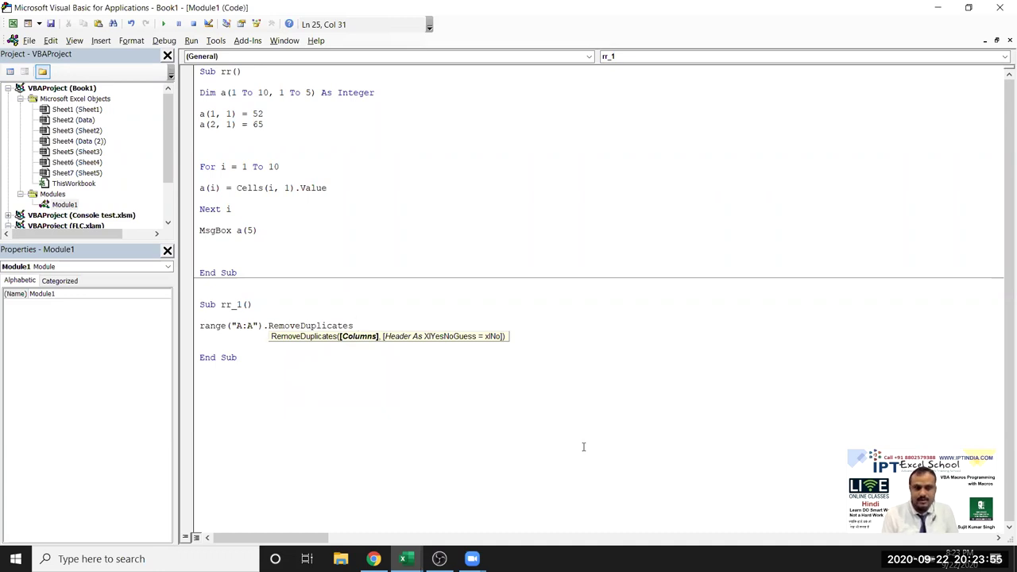
{"action": "type", "text": "s"}
{"action": "key", "text": "BackSpace"}
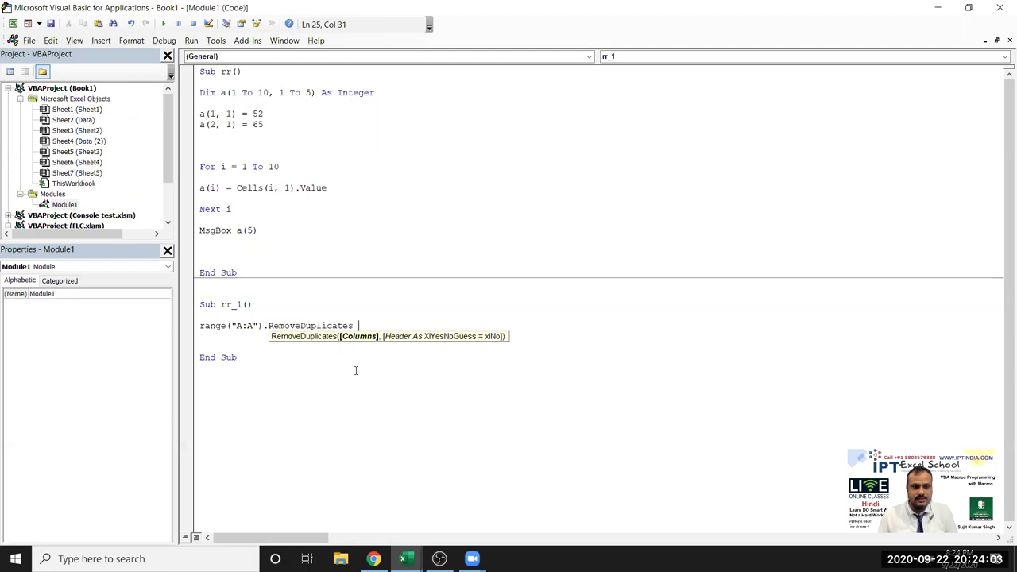
Run rr_1 and switch to the Excel workbook.
{"action": "left_click", "coordinate": [243, 333]}
{"action": "left_click", "coordinate": [163, 24]}
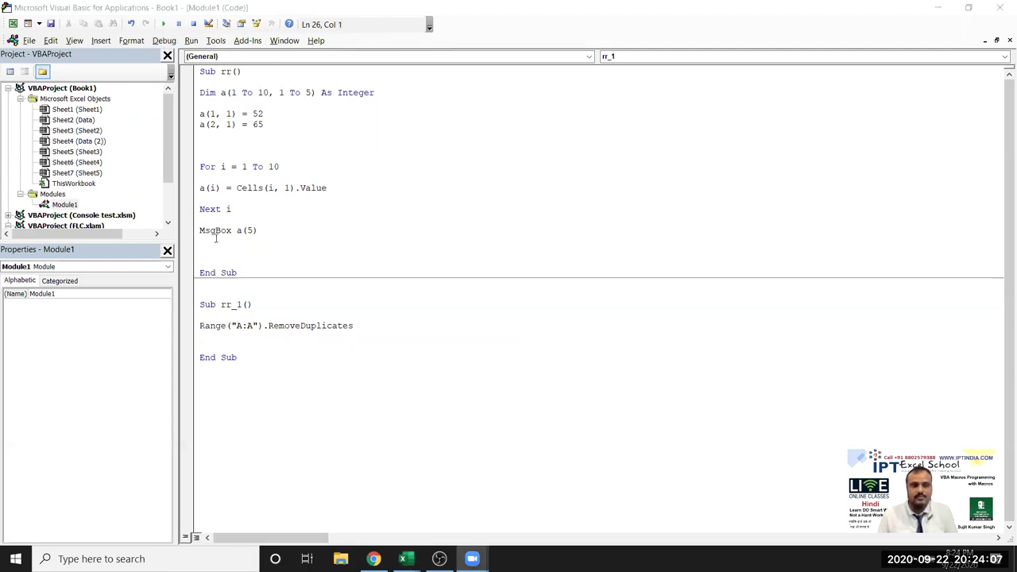
{"action": "key", "text": "alt+Tab"}
{"action": "key", "text": "Tab"}
Scroll through column A to confirm the duplicate names remain, then return to the code.
{"action": "left_click", "coordinate": [47, 189]}
{"action": "scroll", "coordinate": [30, 316], "scroll_direction": "down", "scroll_amount": 4}
{"action": "scroll", "coordinate": [29, 315], "scroll_direction": "up", "scroll_amount": 4}
{"action": "left_click", "coordinate": [44, 141]}
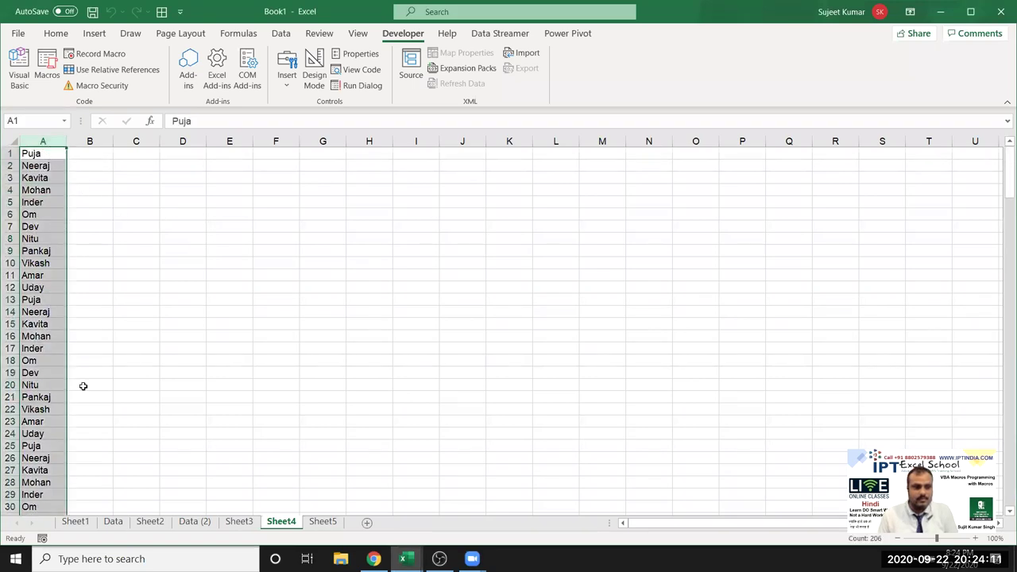
{"action": "scroll", "coordinate": [84, 398], "scroll_direction": "down", "scroll_amount": 4}
{"action": "scroll", "coordinate": [88, 413], "scroll_direction": "down", "scroll_amount": 5}
{"action": "scroll", "coordinate": [88, 418], "scroll_direction": "down", "scroll_amount": 5}
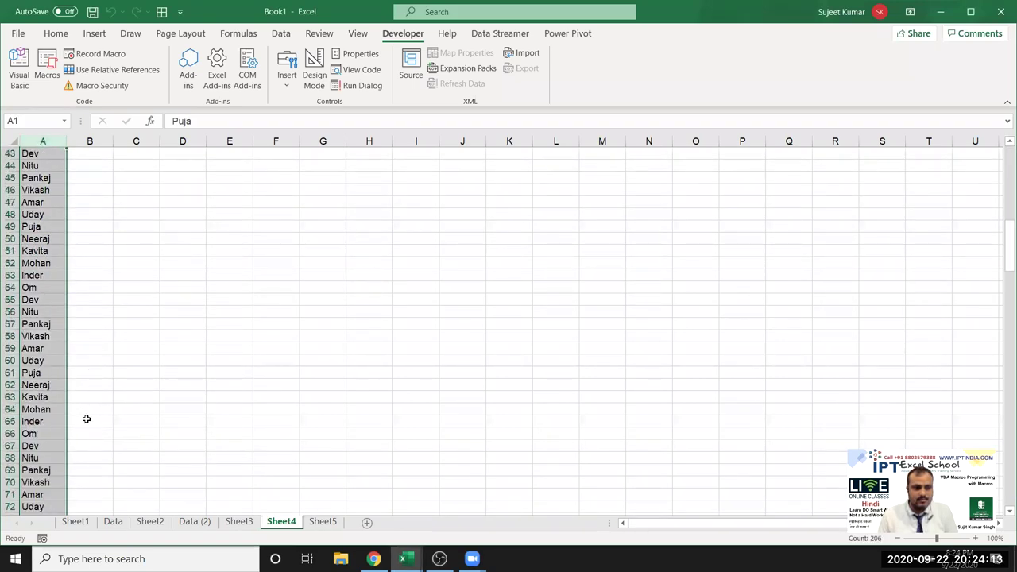
{"action": "key", "text": "alt+Tab"}
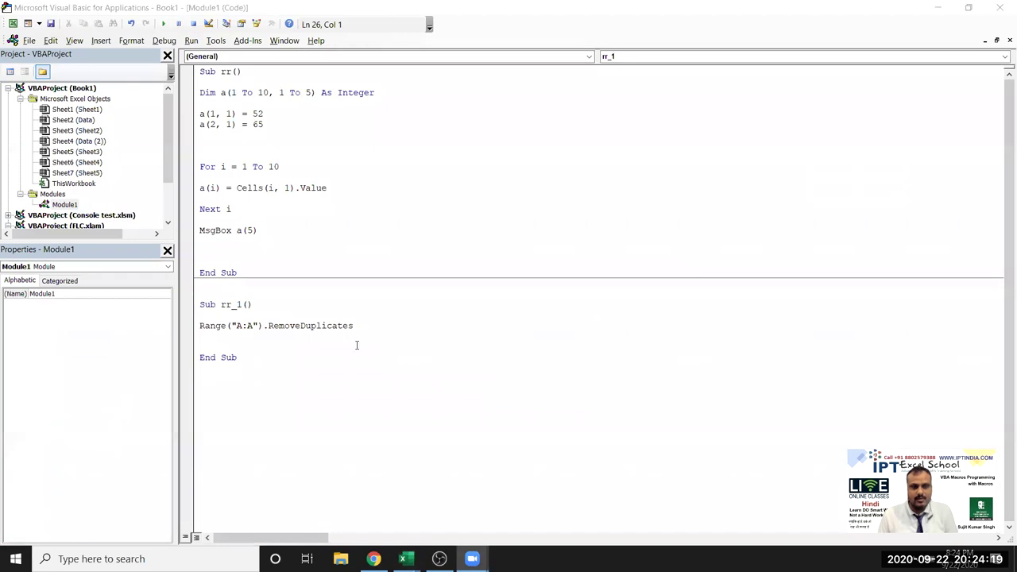
{"action": "key", "text": "alt+Tab"}
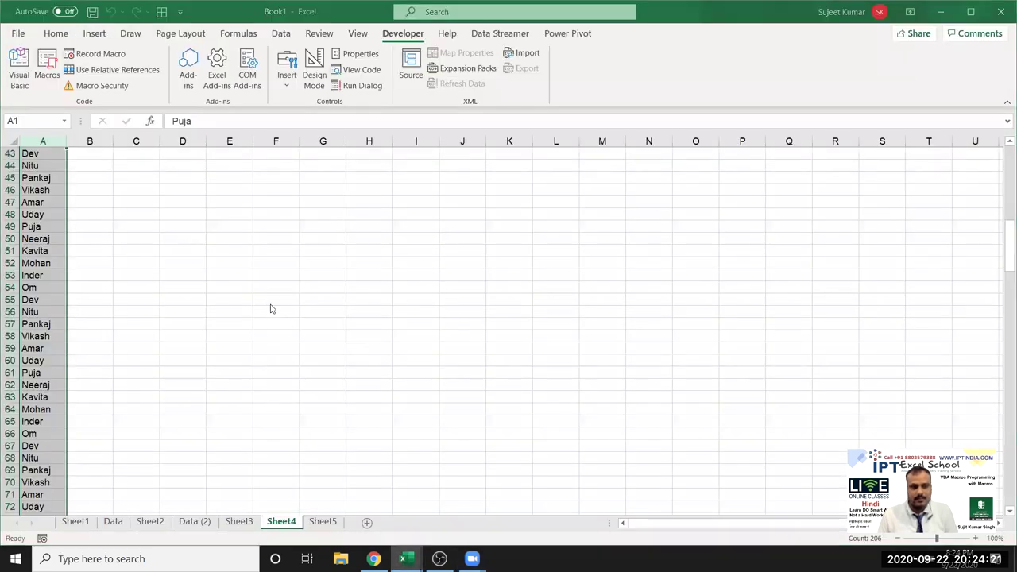
{"action": "key", "text": "alt+Tab"}
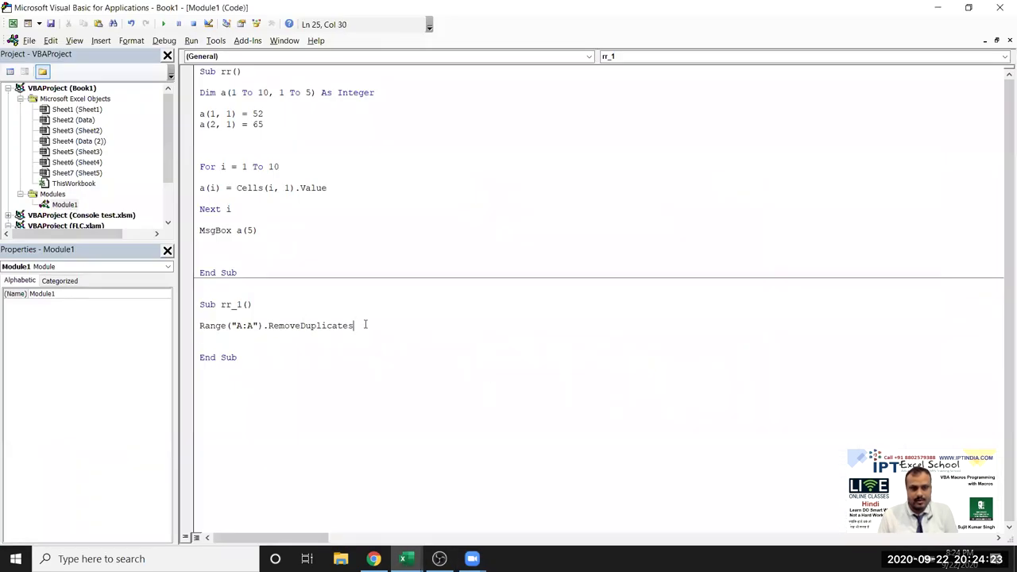
Add Range("A:A") as the RemoveDuplicates argument, rerun rr_1, and debug the Type mismatch error.
{"action": "type", "text": " range"}
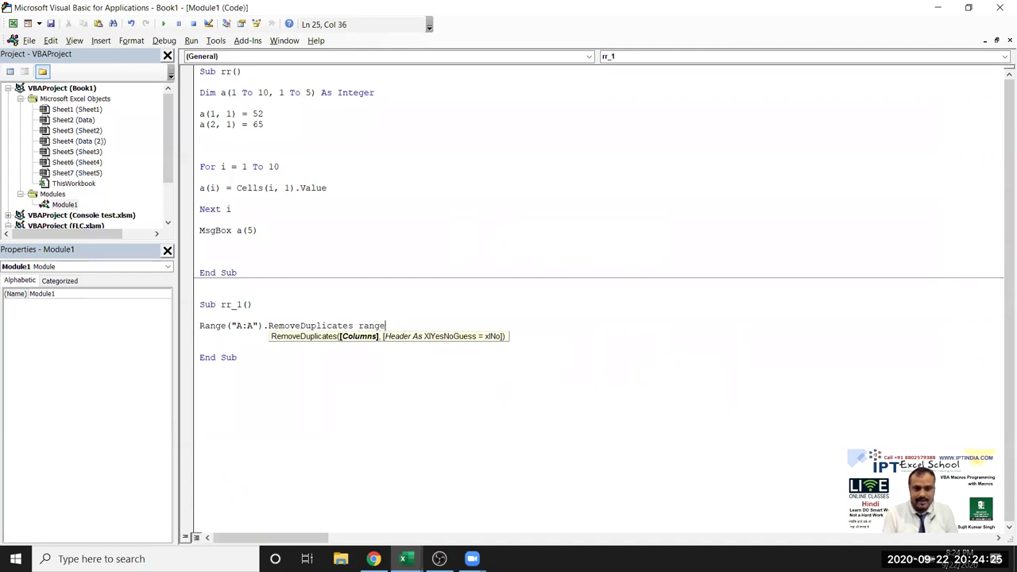
{"action": "type", "text": "(\"A:A"}
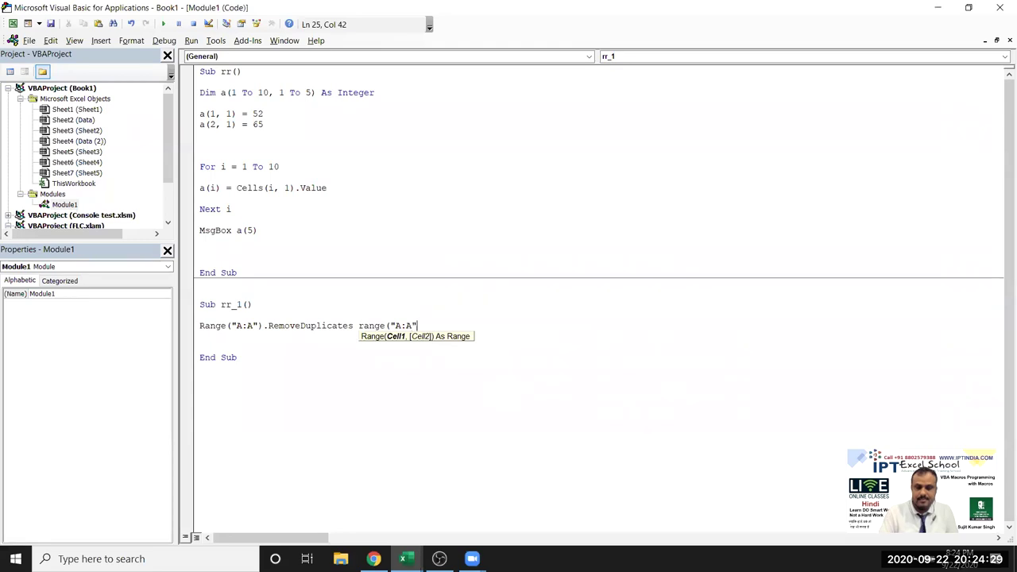
{"action": "type", "text": ")"}
{"action": "left_click", "coordinate": [337, 347]}
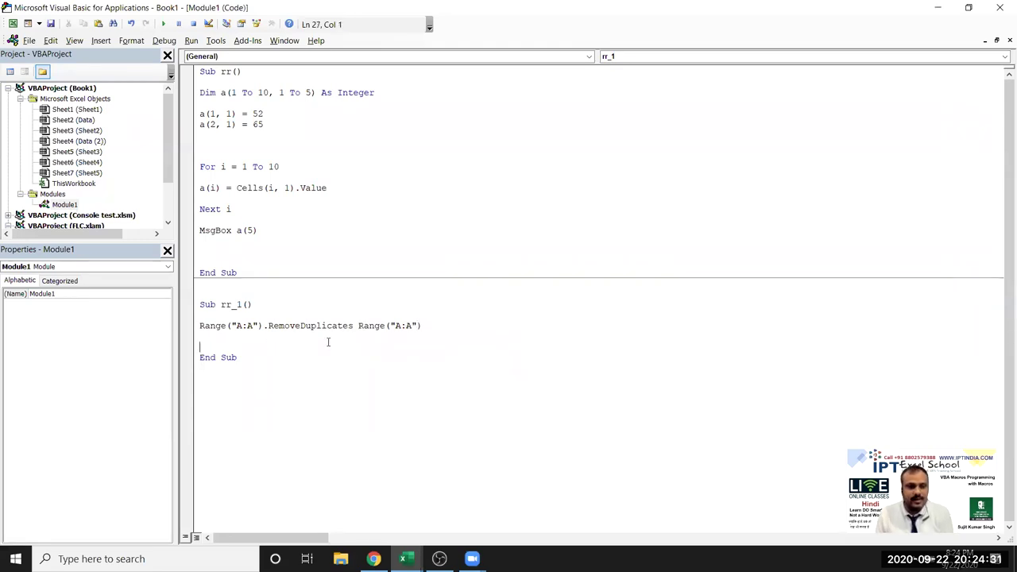
{"action": "left_click", "coordinate": [163, 23]}
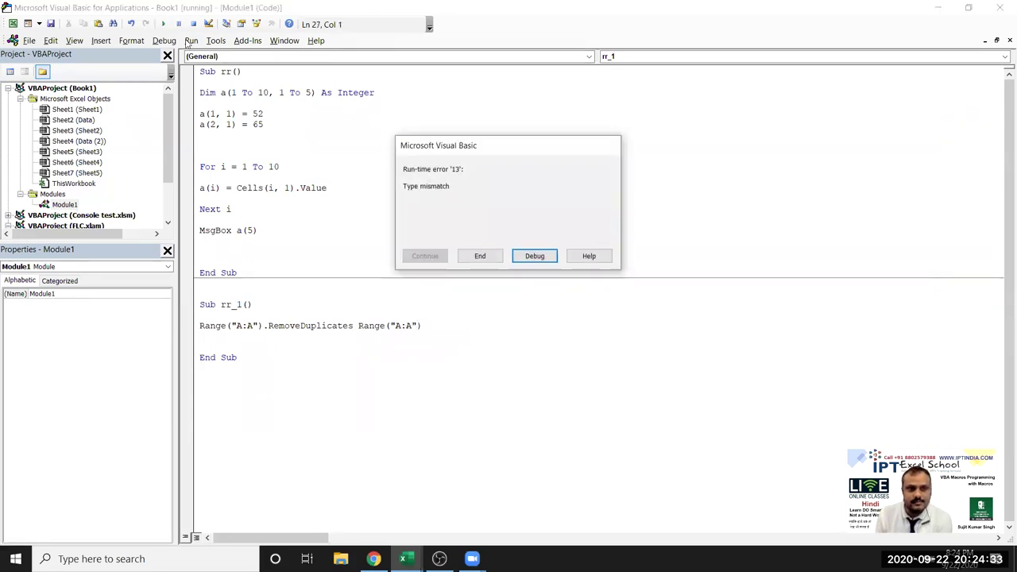
{"action": "left_click", "coordinate": [540, 256]}
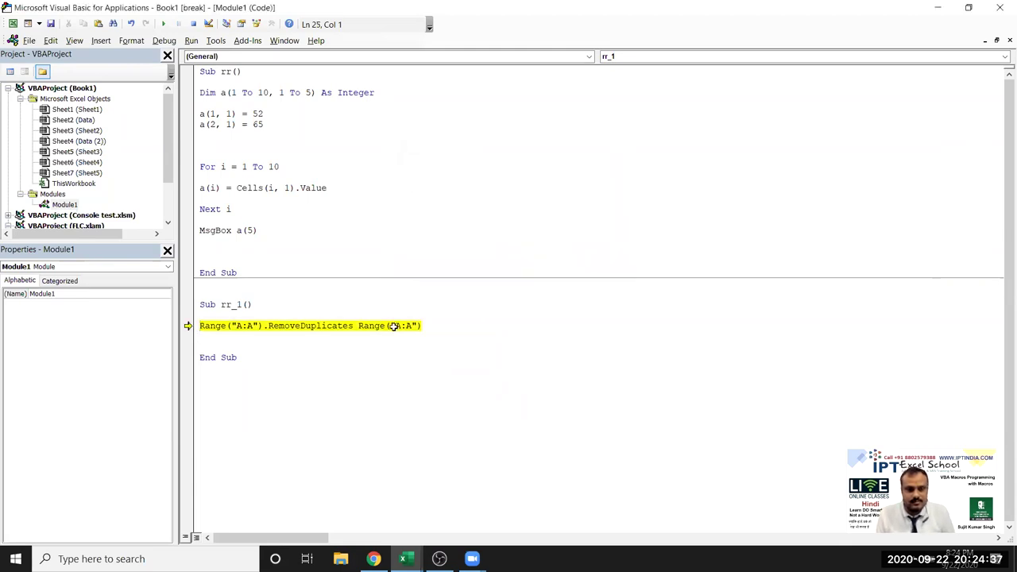
Add xlNo as the header argument, rerun rr_1, and debug the repeated Type mismatch.
{"action": "key", "text": "alt+F11"}
{"action": "scroll", "coordinate": [140, 297], "scroll_direction": "up", "scroll_amount": 14}
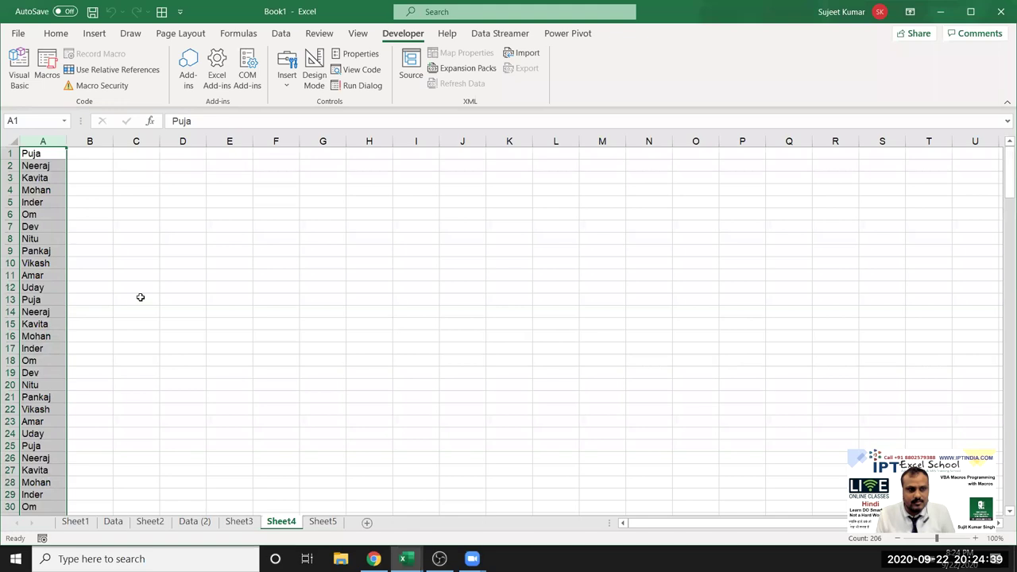
{"action": "key", "text": "alt+F11"}
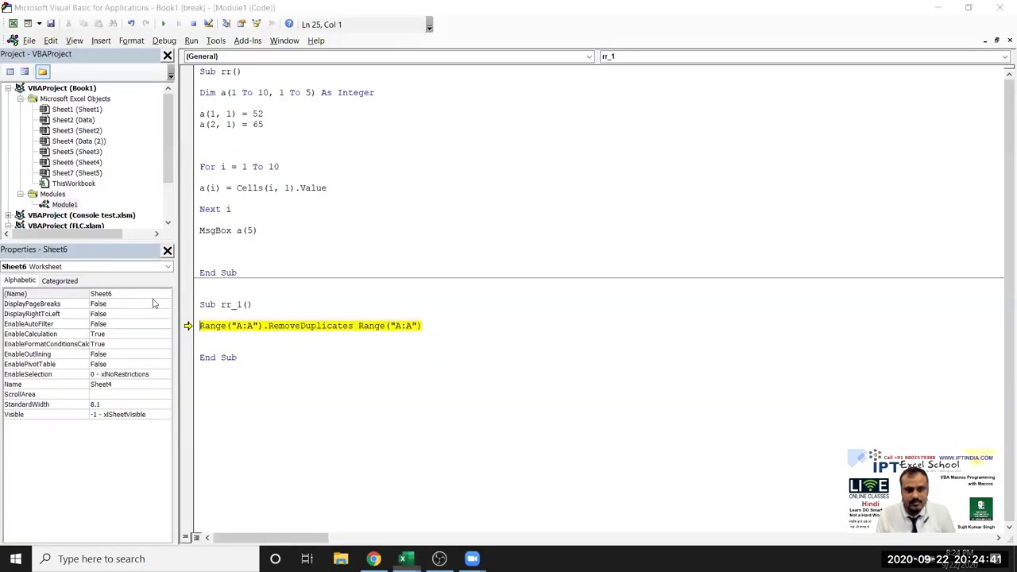
{"action": "left_click", "coordinate": [443, 325]}
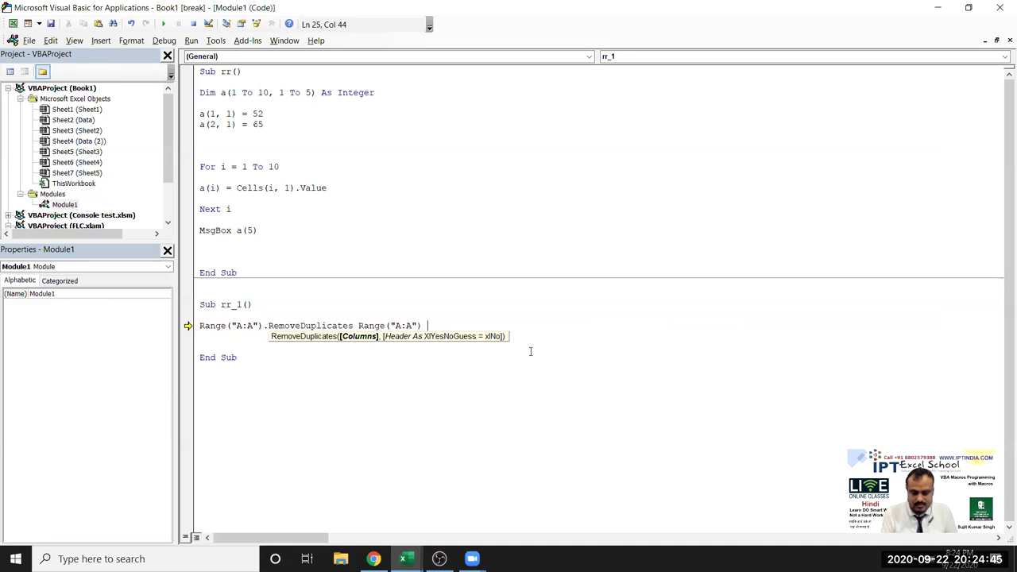
{"action": "type", "text": ","}
{"action": "key", "text": "Down"}
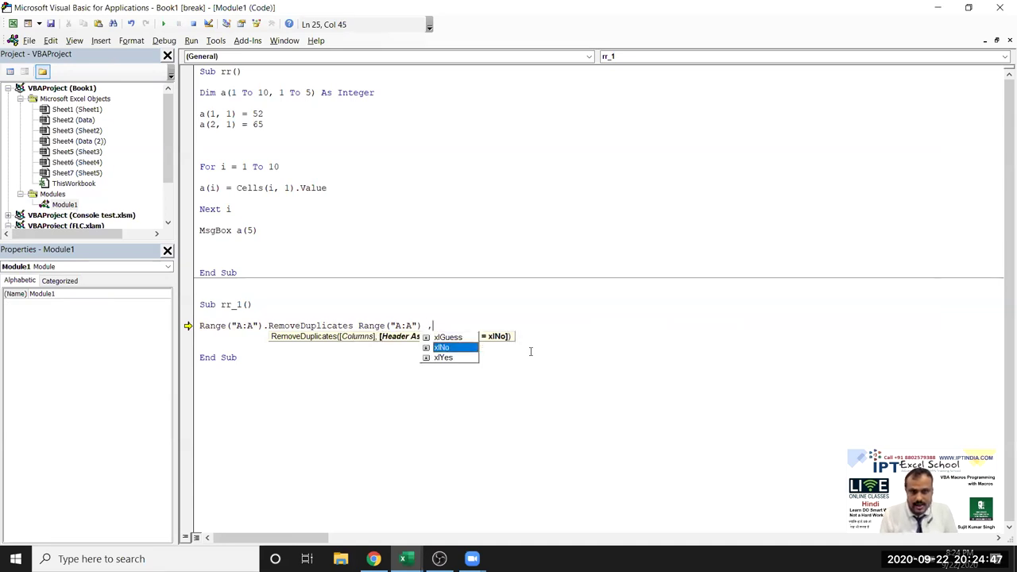
{"action": "key", "text": "Tab"}
{"action": "left_click", "coordinate": [497, 363]}
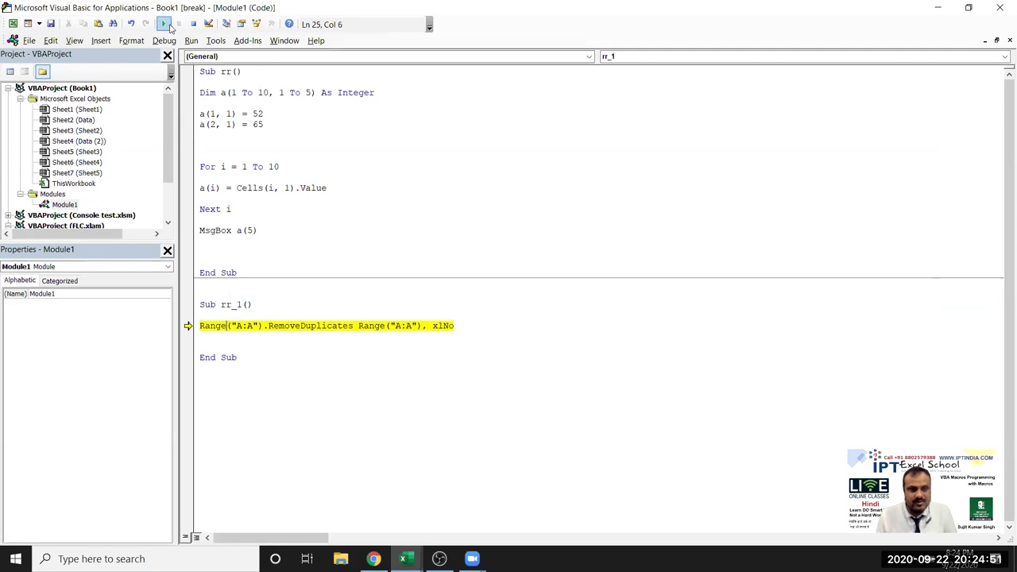
{"action": "left_click", "coordinate": [163, 24]}
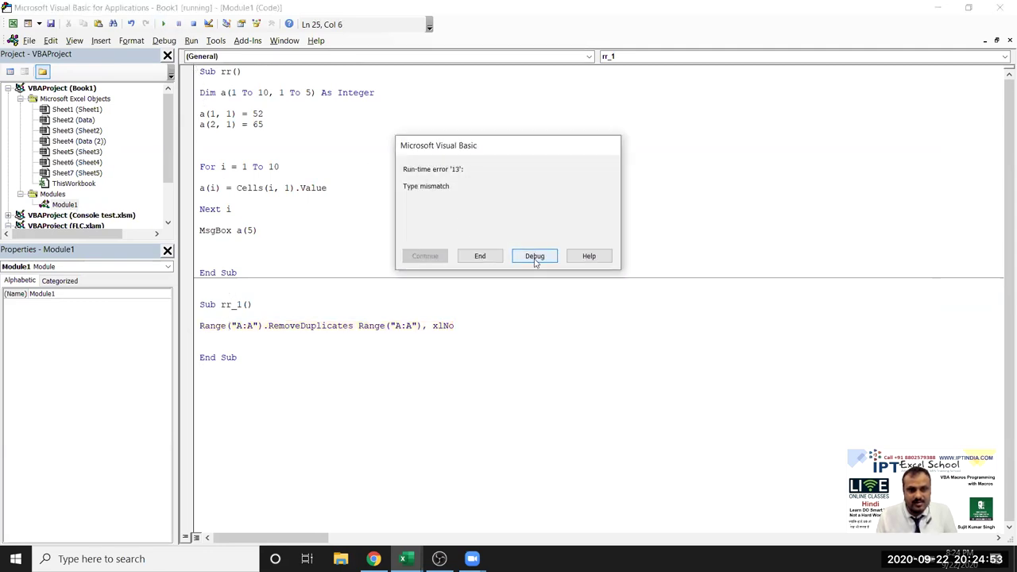
{"action": "left_click", "coordinate": [535, 256]}
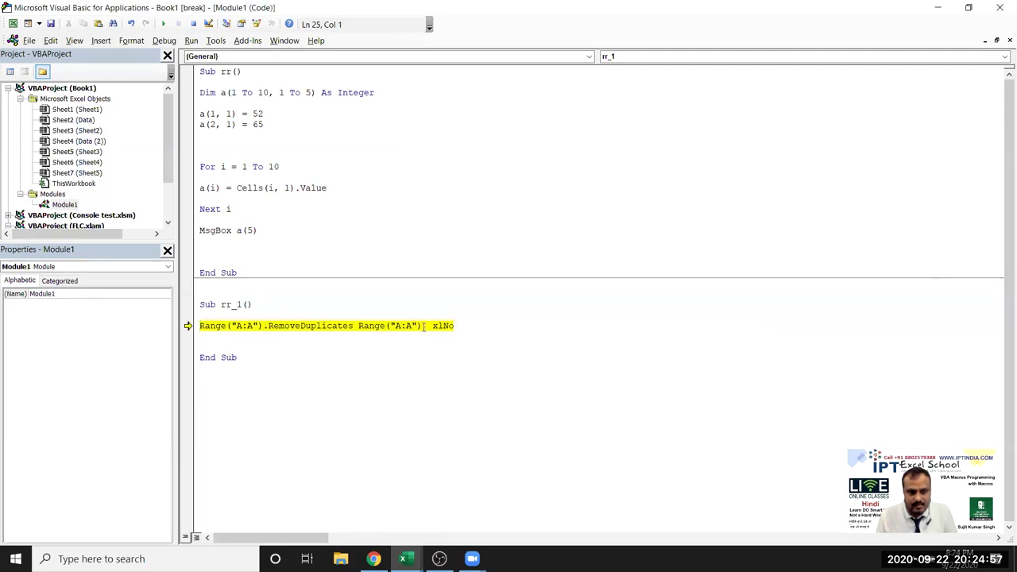
Replace the Range("A:A") columns argument with Selection and rerun rr_1, hitting Type mismatch again.
{"action": "left_click_drag", "start_coordinate": [422, 326], "coordinate": [360, 326]}
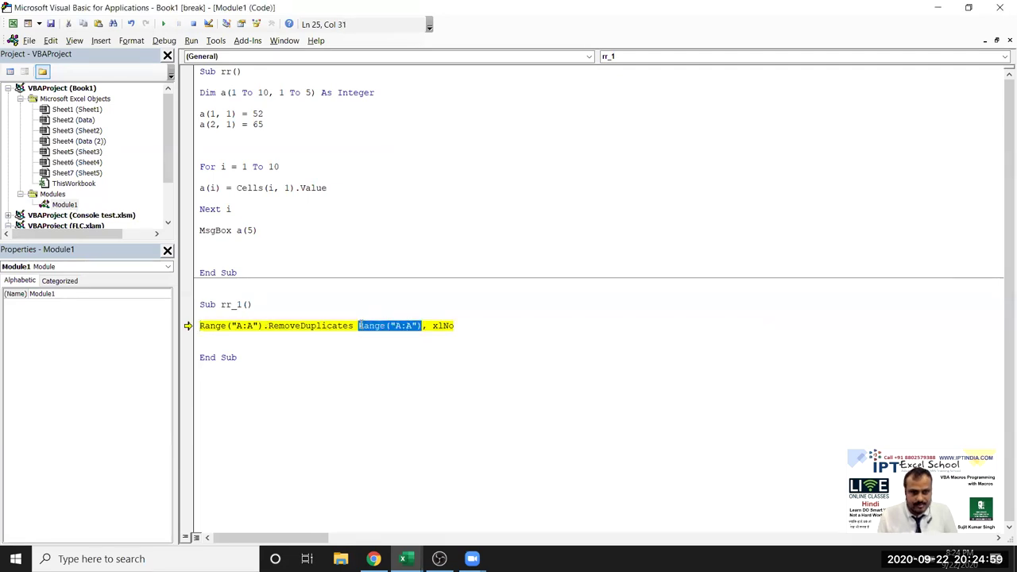
{"action": "type", "text": "s Selection"}
{"action": "left_click", "coordinate": [355, 336]}
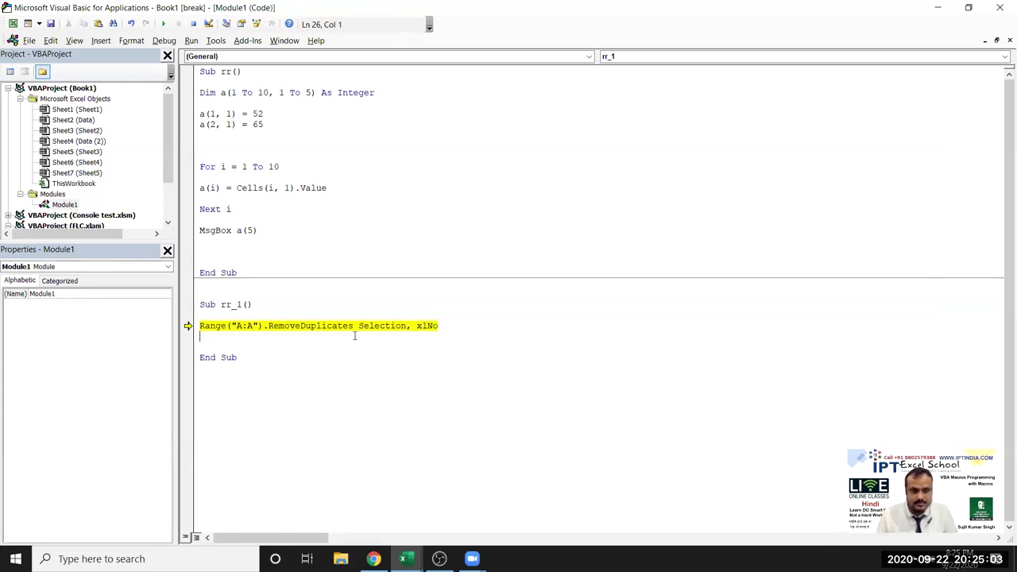
{"action": "left_click", "coordinate": [163, 24]}
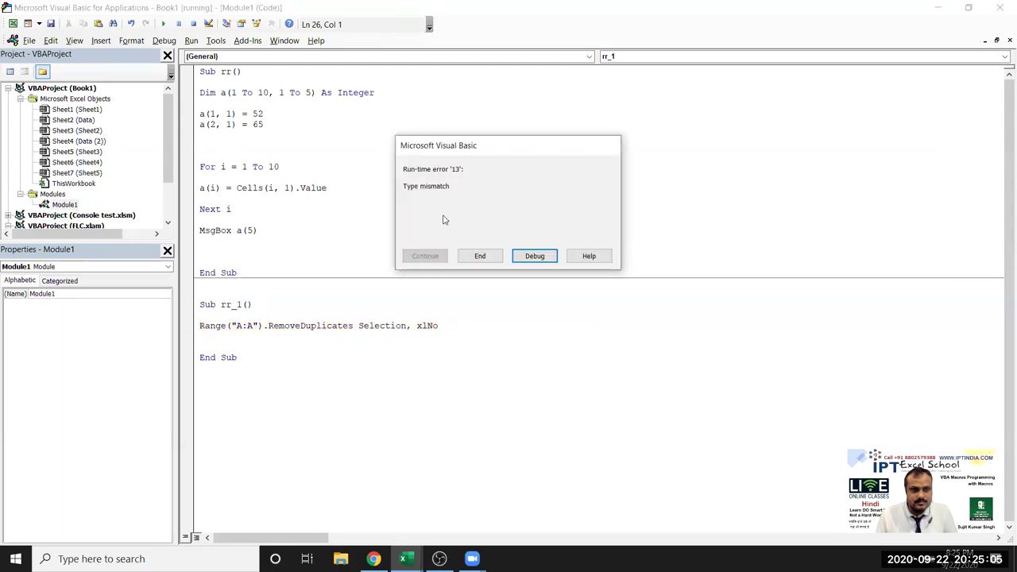
{"action": "left_click", "coordinate": [534, 256]}
Change the range address to Range("A1"), rerun rr_1, and debug the Type mismatch.
{"action": "left_click", "coordinate": [250, 325]}
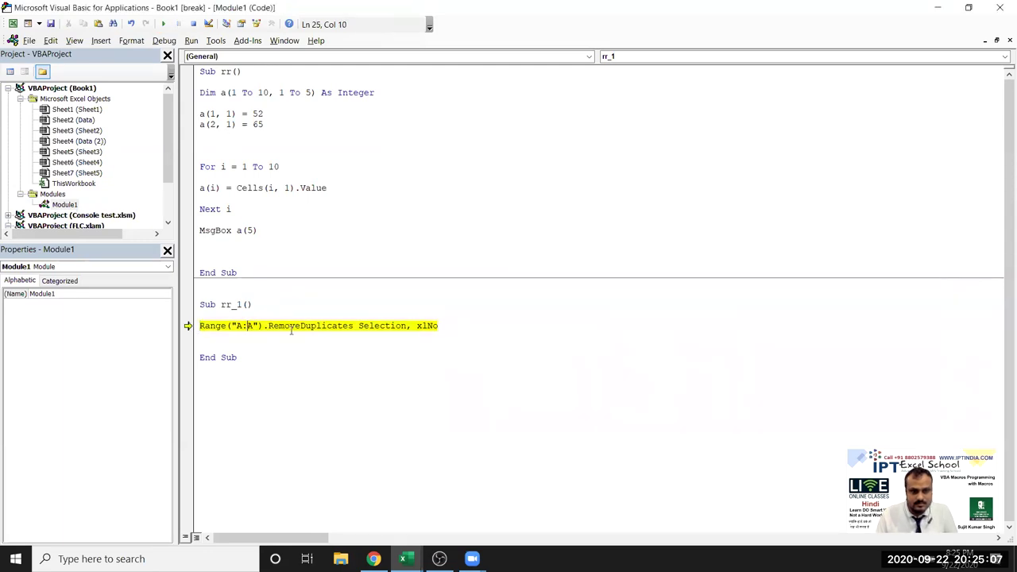
{"action": "key", "text": "BackSpace"}
{"action": "key", "text": "BackSpace"}
{"action": "type", "text": "1"}
{"action": "left_click", "coordinate": [280, 341]}
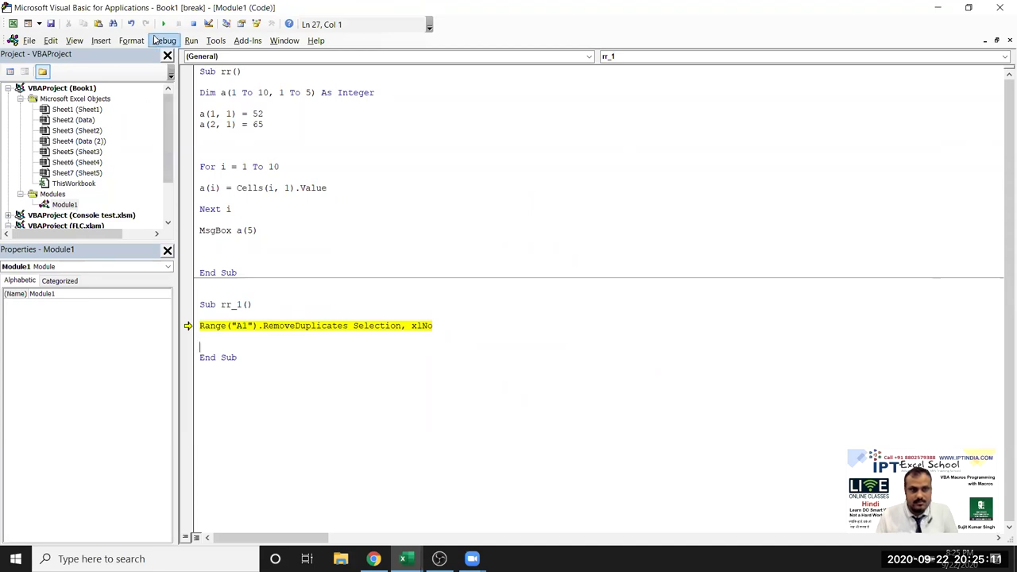
{"action": "left_click", "coordinate": [163, 24]}
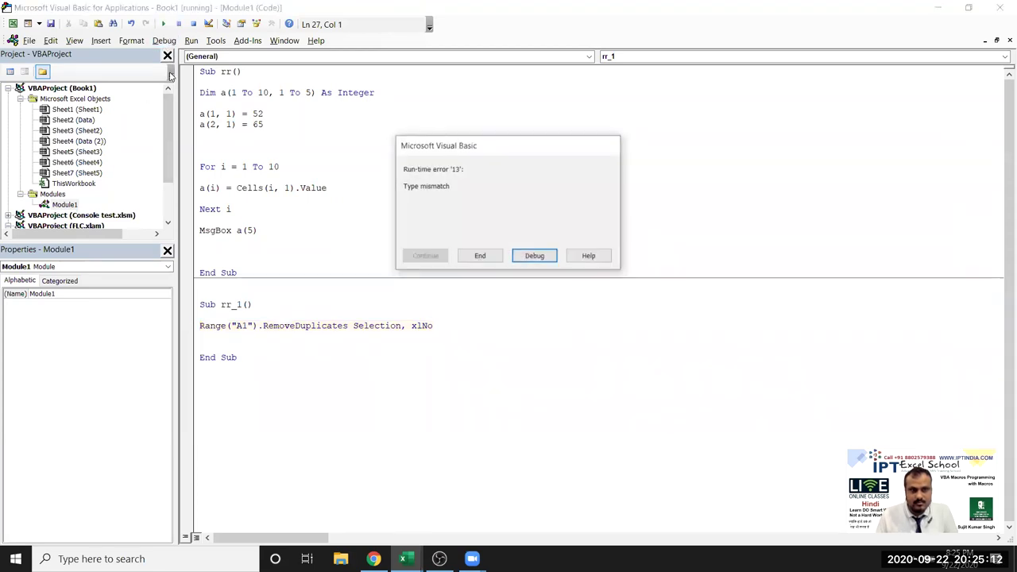
{"action": "left_click", "coordinate": [525, 256]}
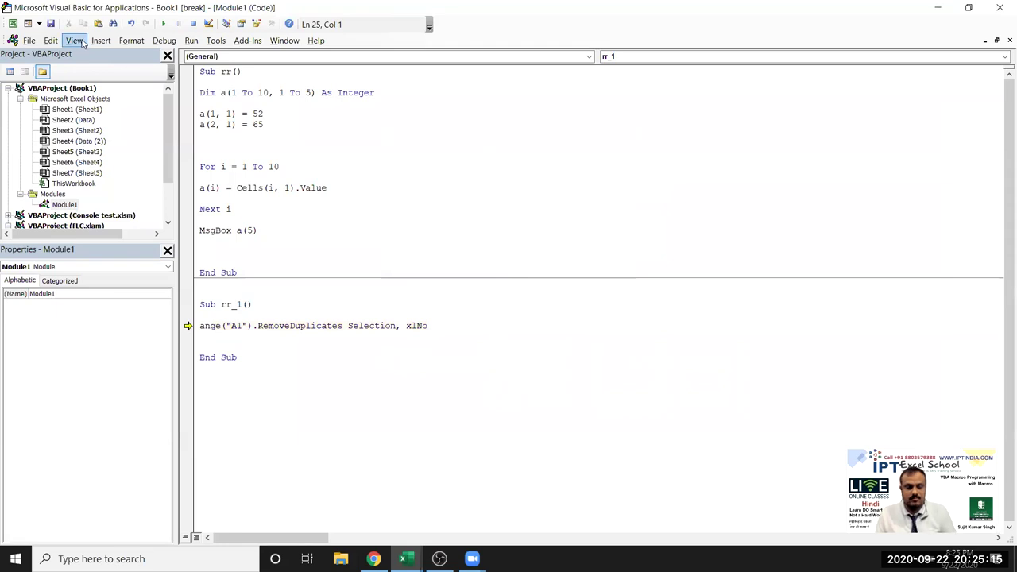
Delete the RemoveDuplicates line from rr_1, then select column A back in Excel.
{"action": "key", "text": "ctrl+a"}
{"action": "left_click", "coordinate": [427, 343]}
{"action": "key", "text": "shift+Up"}
{"action": "key", "text": "Delete"}
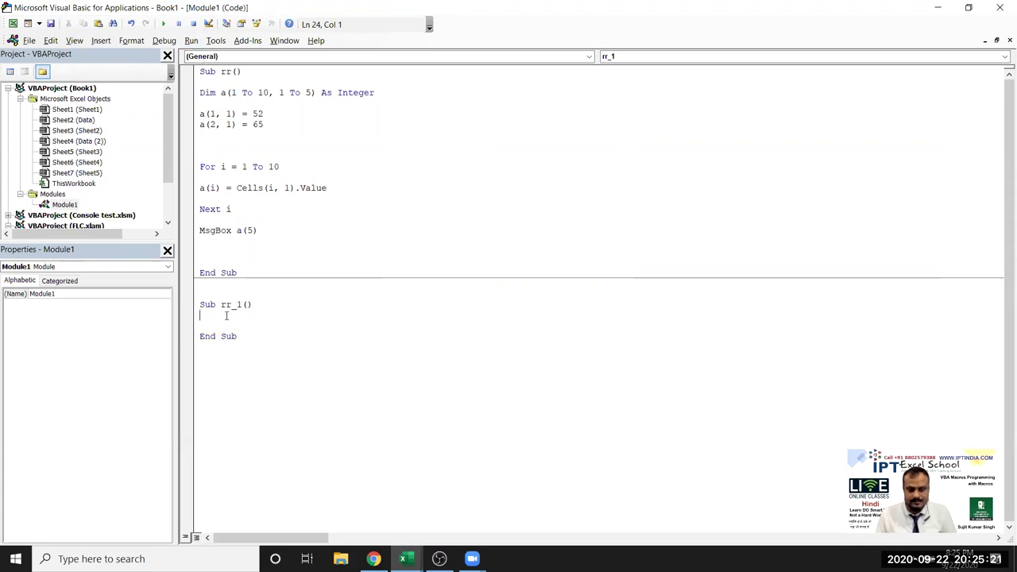
{"action": "key", "text": "alt+F11"}
{"action": "key", "text": "ctrl+space"}
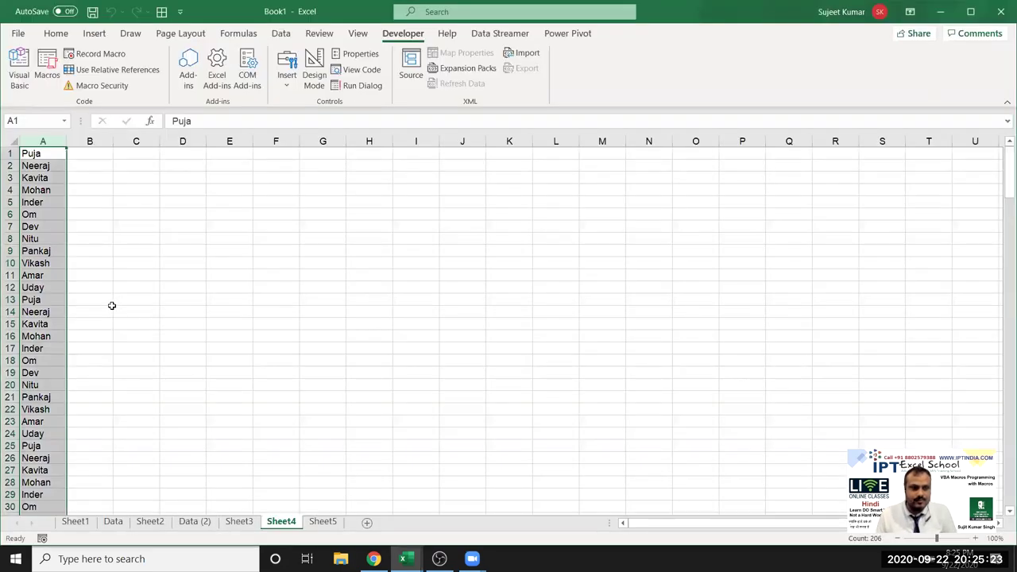
Start recording Macro1, then run Data > Remove Duplicates on column A, leaving 12 unique names.
{"action": "left_click", "coordinate": [42, 538]}
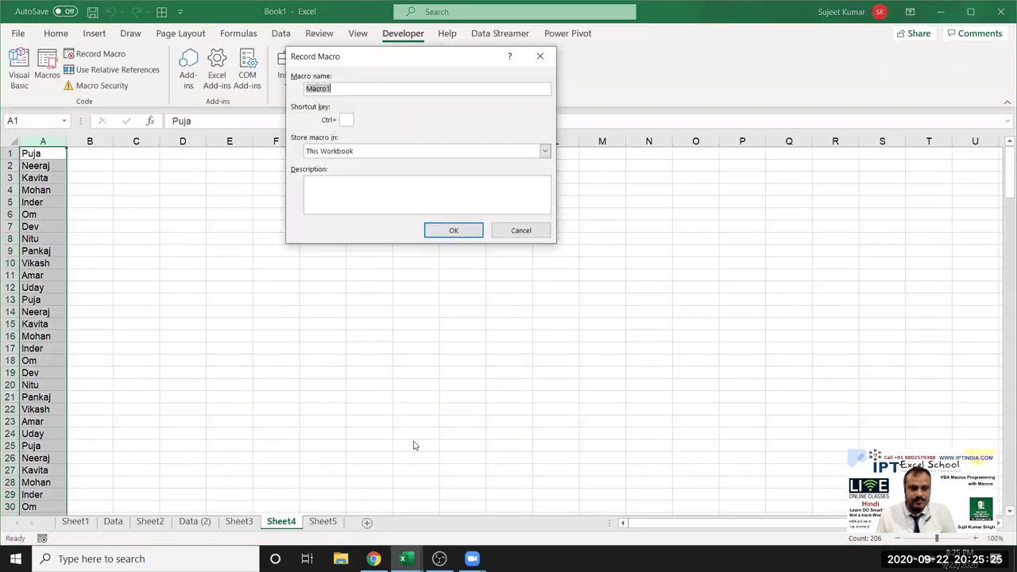
{"action": "left_click", "coordinate": [475, 236]}
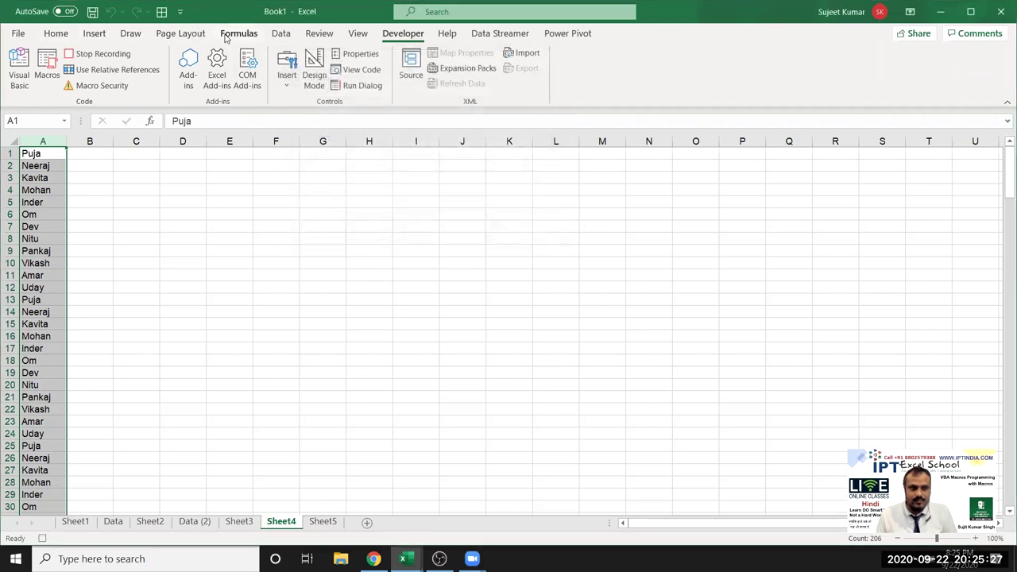
{"action": "left_click", "coordinate": [275, 35]}
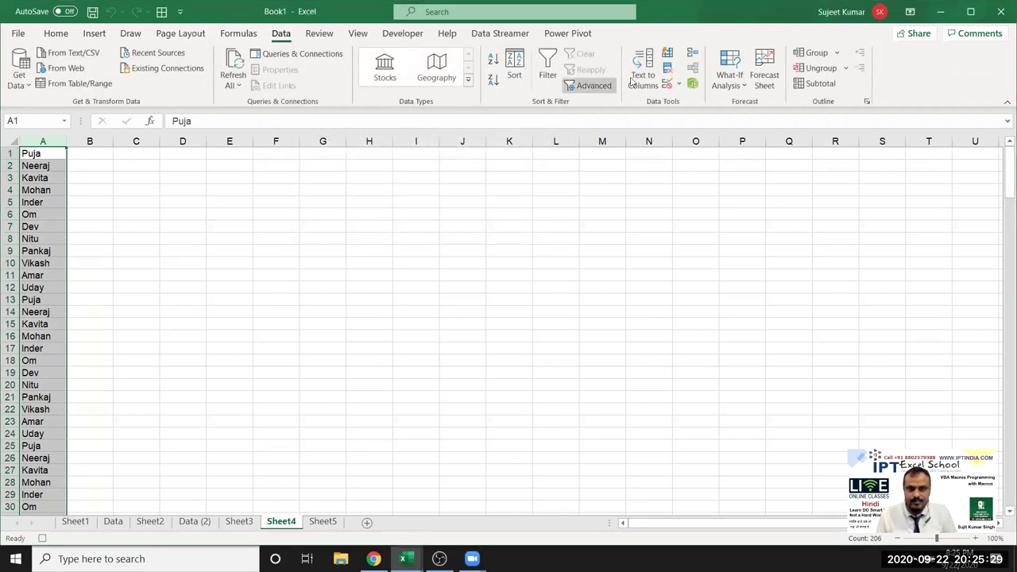
{"action": "left_click", "coordinate": [668, 71]}
{"action": "left_click", "coordinate": [456, 236]}
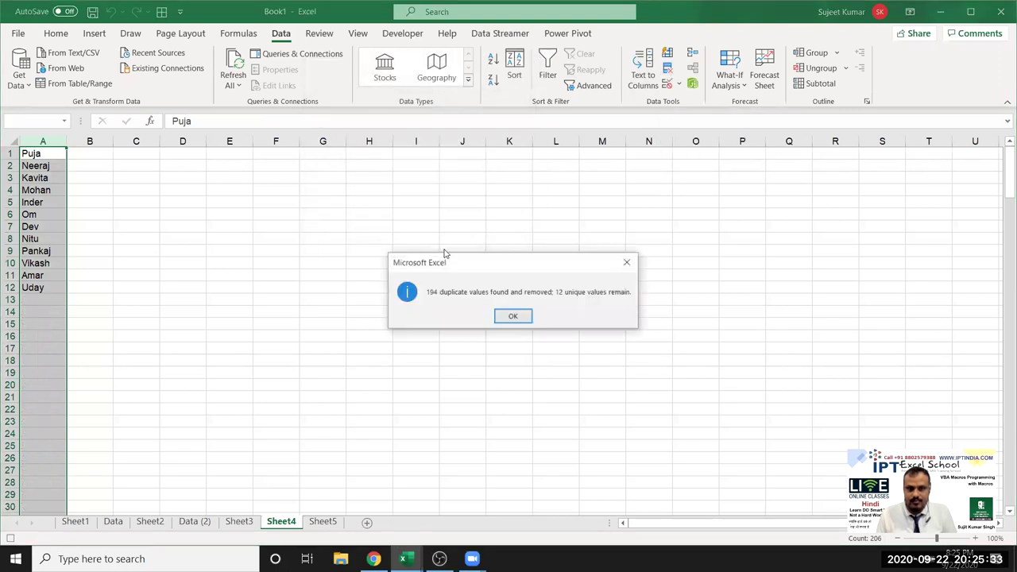
{"action": "left_click", "coordinate": [514, 318]}
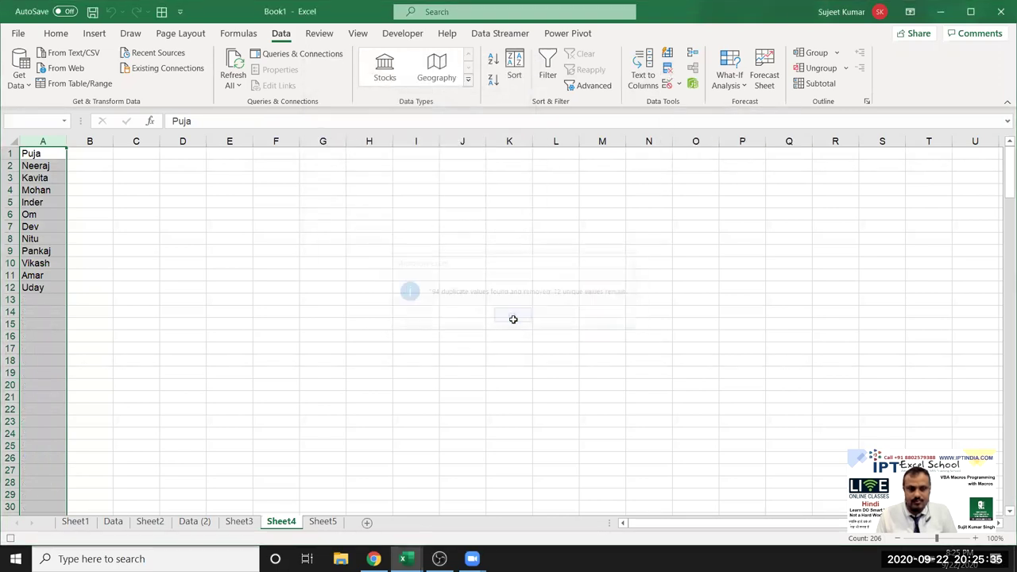
Open Module2's recorded Macro1 and highlight ActiveSheet and Range in its statement.
{"action": "key", "text": "alt+F11"}
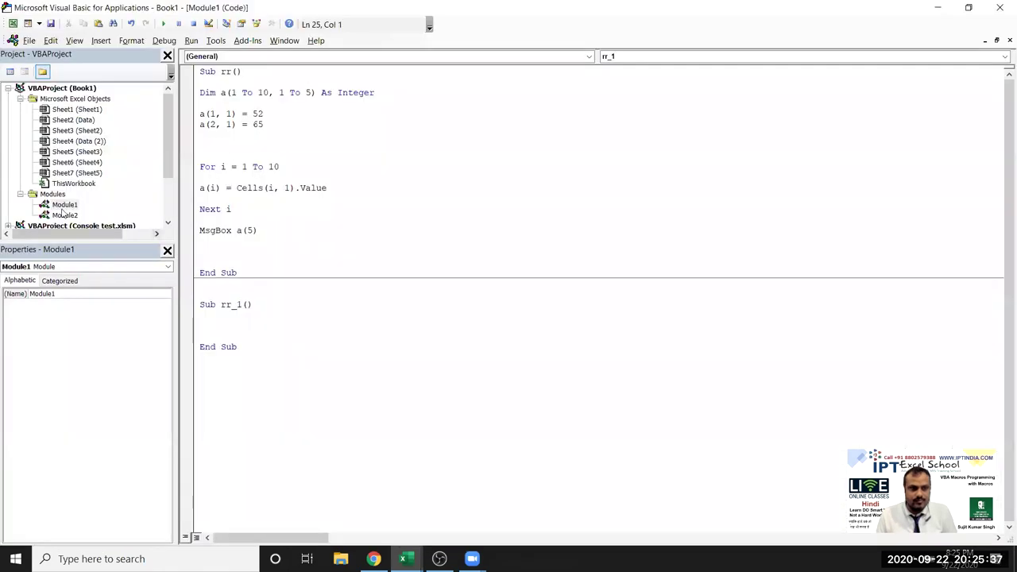
{"action": "double_click", "coordinate": [64, 215]}
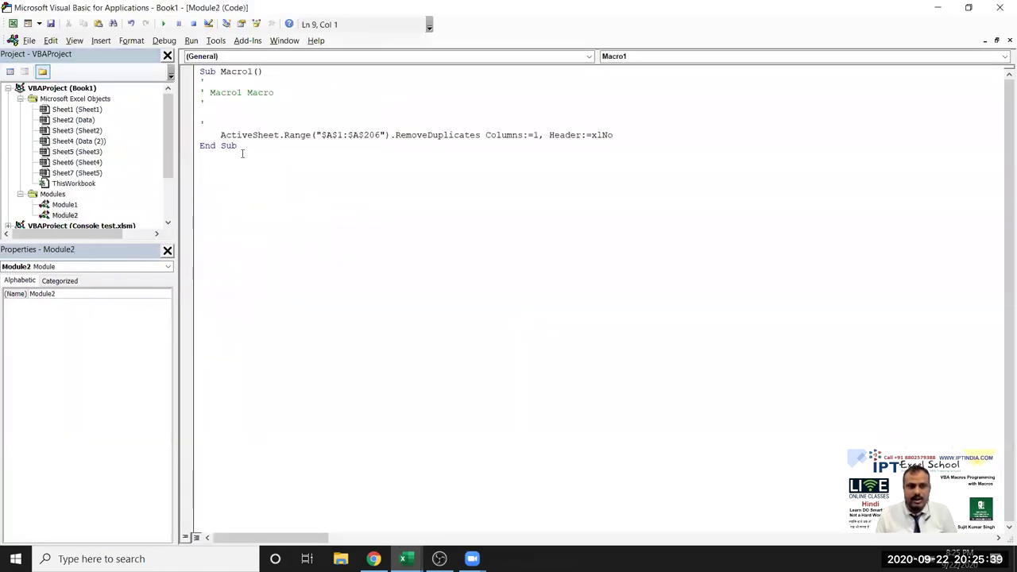
{"action": "double_click", "coordinate": [253, 135]}
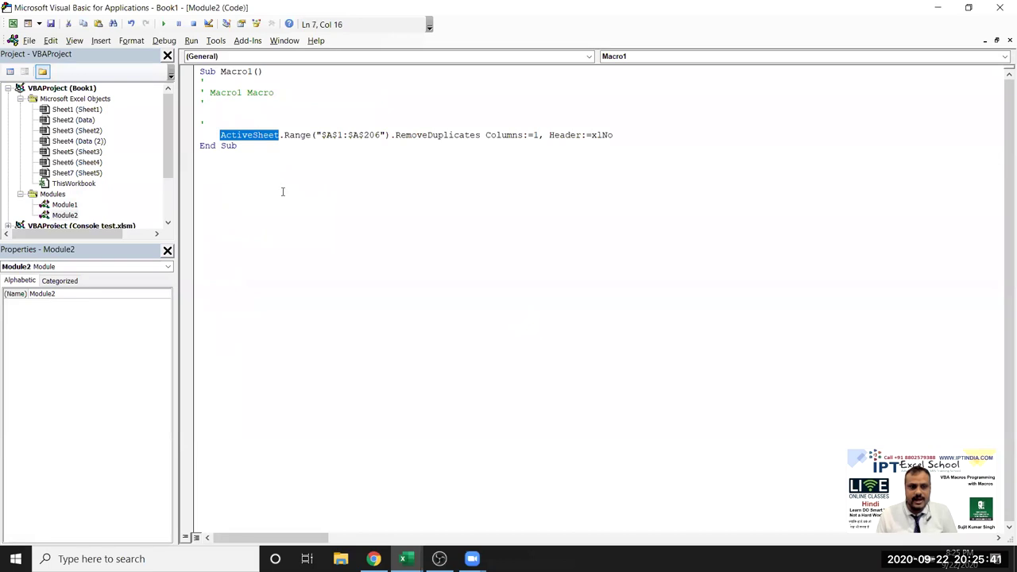
{"action": "double_click", "coordinate": [296, 135]}
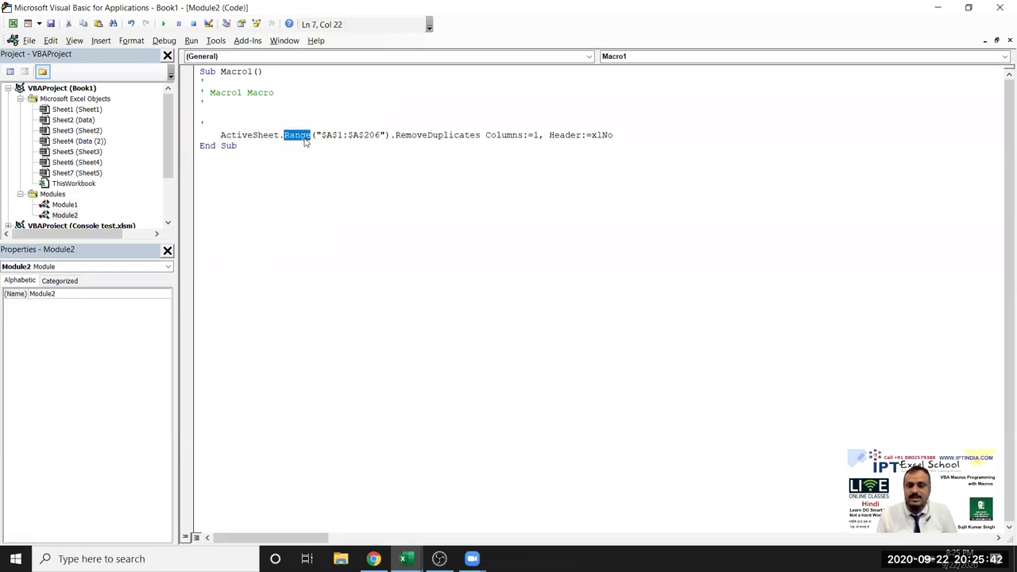
{"action": "double_click", "coordinate": [271, 135]}
{"action": "left_click", "coordinate": [291, 134]}
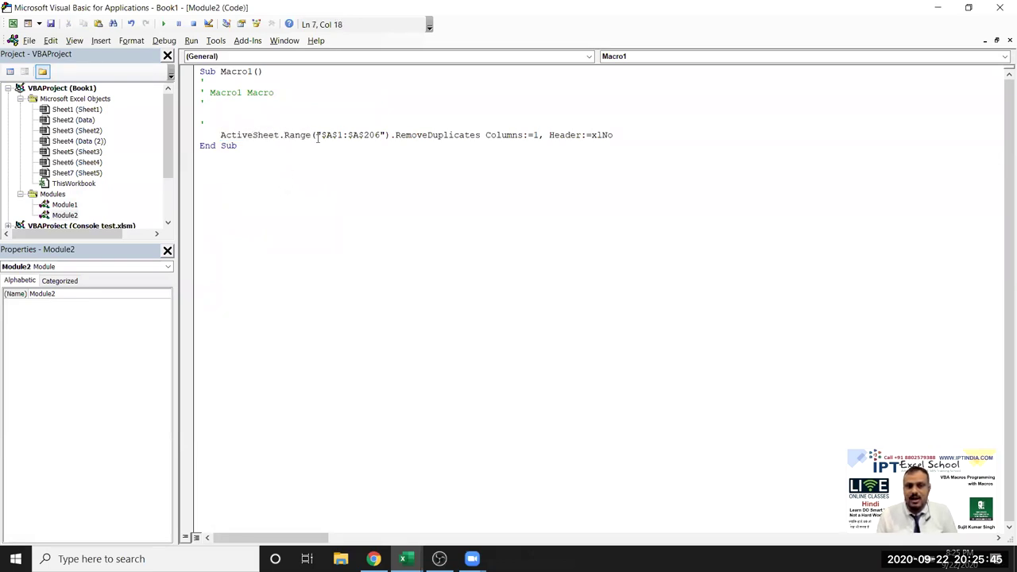
Highlight the RemoveDuplicates Columns and Header arguments, then compare with Module1's code.
{"action": "left_click", "coordinate": [427, 134]}
{"action": "double_click", "coordinate": [502, 134]}
{"action": "left_click_drag", "start_coordinate": [550, 135], "coordinate": [610, 135]}
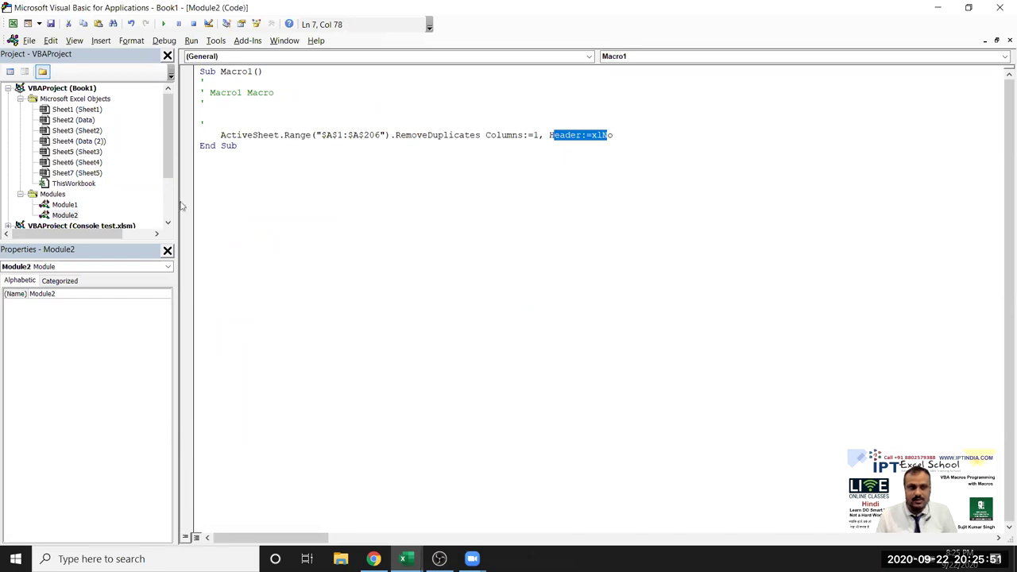
{"action": "double_click", "coordinate": [65, 204]}
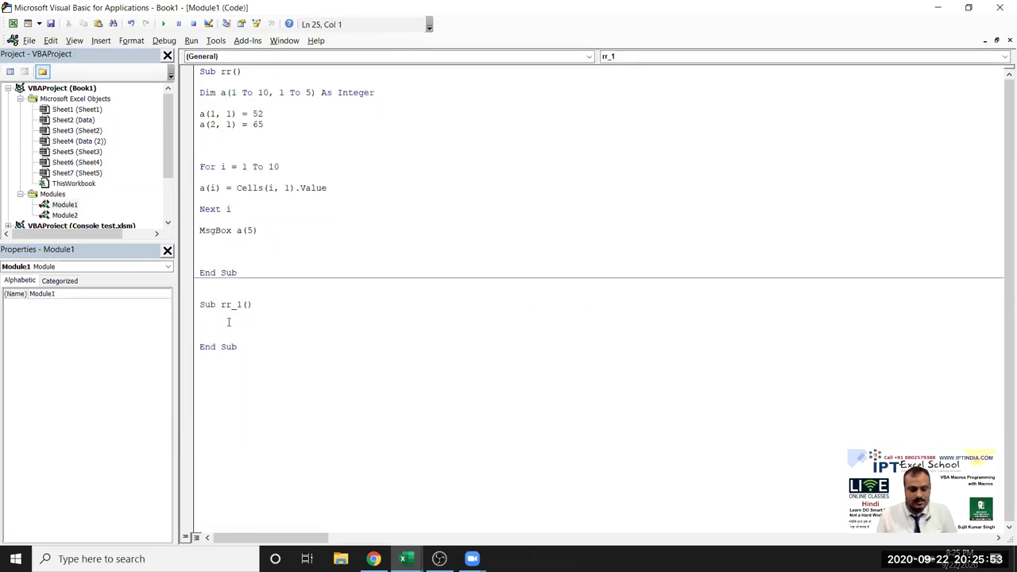
{"action": "double_click", "coordinate": [64, 214]}
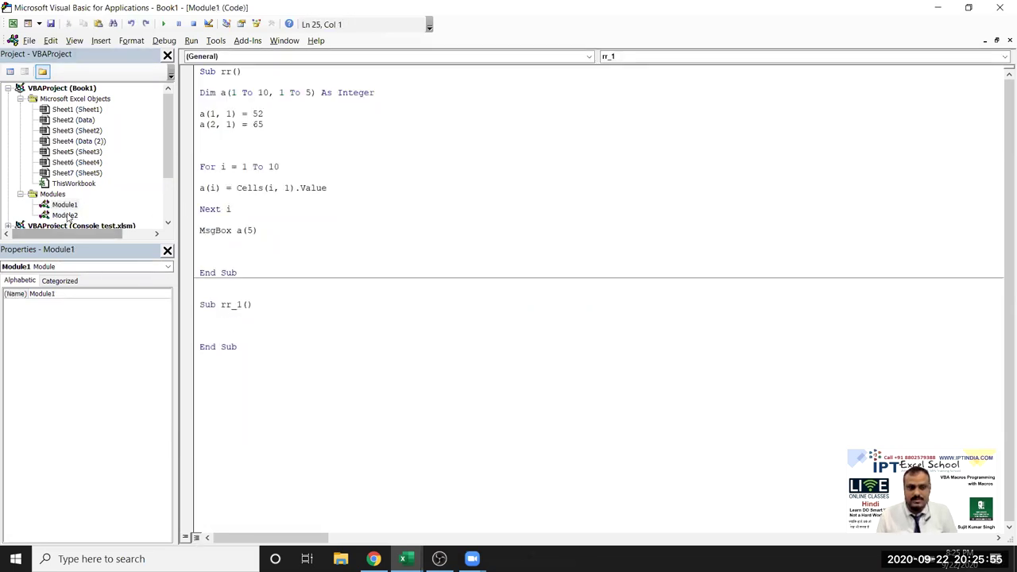
{"action": "double_click", "coordinate": [76, 205]}
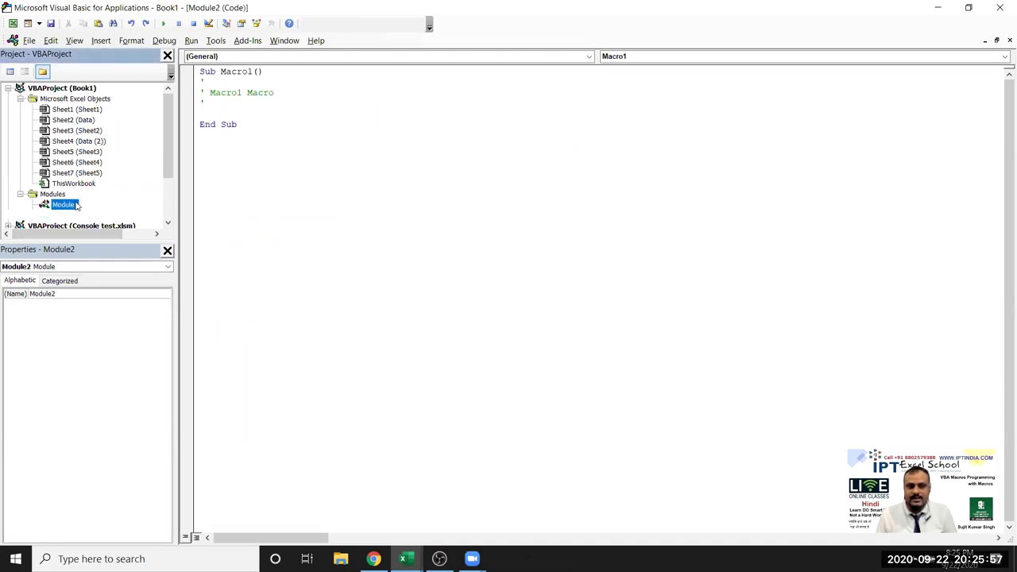
In Excel, restore the repeated names in column A and select cell H1.
{"action": "key", "text": "alt+F11"}
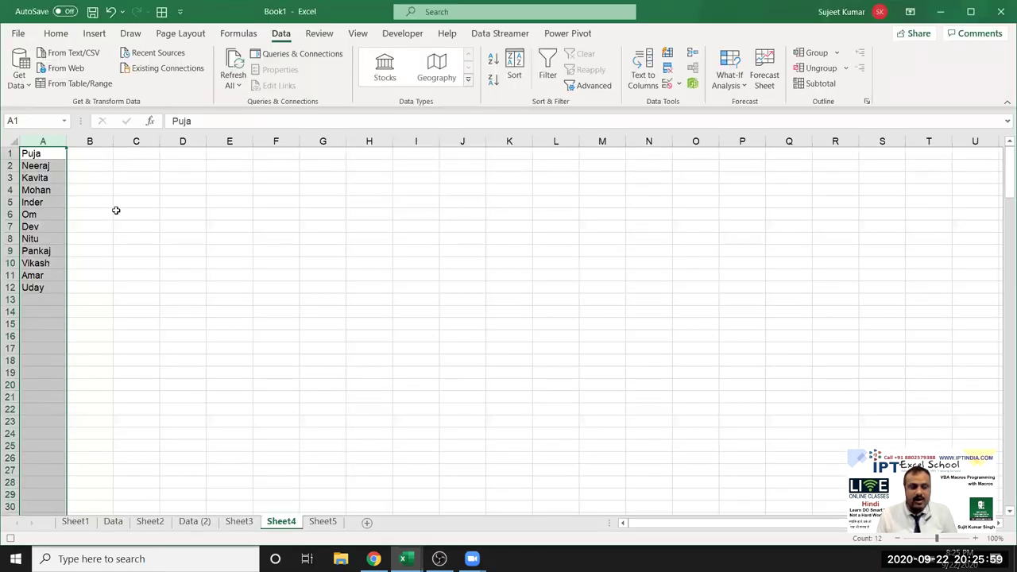
{"action": "key", "text": "ctrl+shift+r"}
{"action": "left_click", "coordinate": [43, 151]}
{"action": "scroll", "coordinate": [81, 256], "scroll_direction": "down", "scroll_amount": 3}
{"action": "scroll", "coordinate": [81, 257], "scroll_direction": "up", "scroll_amount": 3}
{"action": "left_click", "coordinate": [371, 153]}
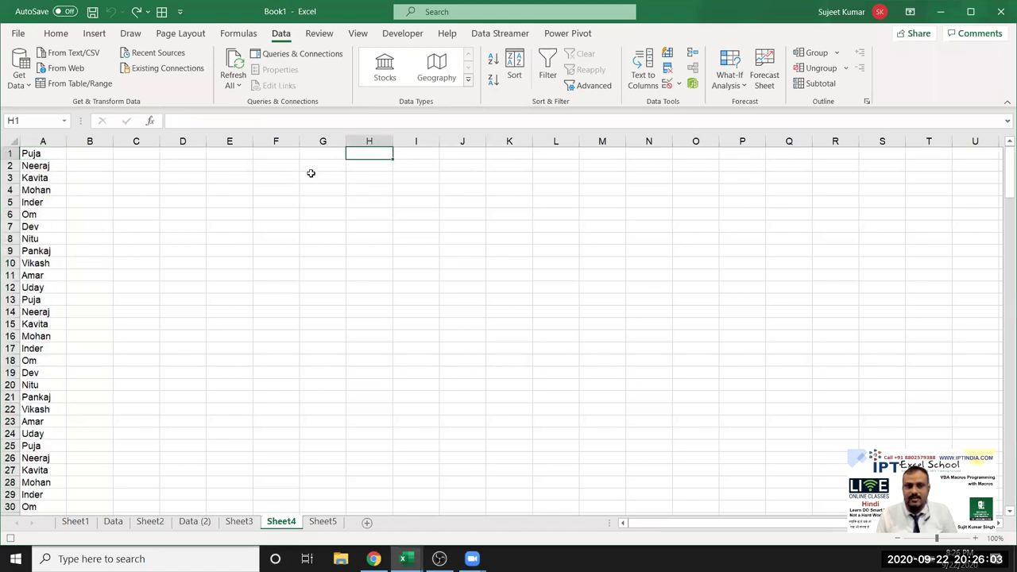
Back in the VBA editor, open blank lines inside rr_1 for new code.
{"action": "key", "text": "alt+F11"}
{"action": "key", "text": "Return"}
{"action": "key", "text": "Return"}
{"action": "key", "text": "Up"}
Declare dt As New Collection in rr_1.
{"action": "type", "text": "di"}
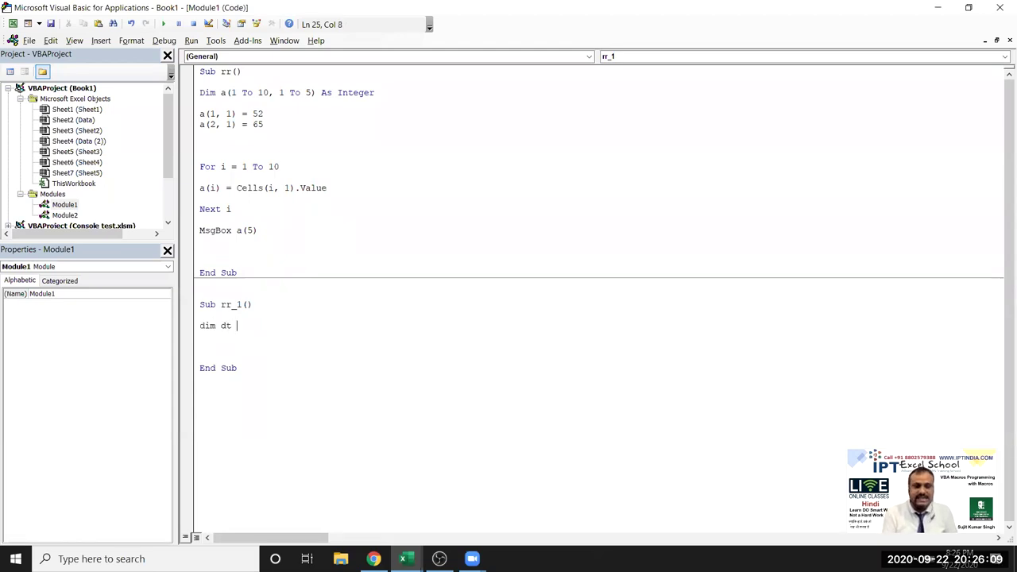
{"action": "type", "text": "as new "}
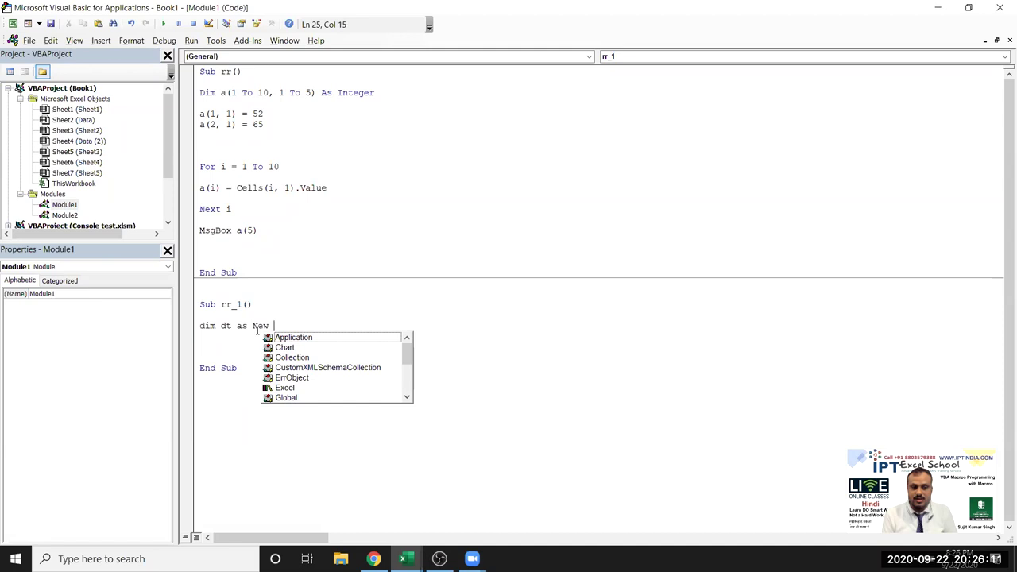
{"action": "type", "text": "col"}
{"action": "key", "text": "Tab"}
{"action": "key", "text": "Return"}
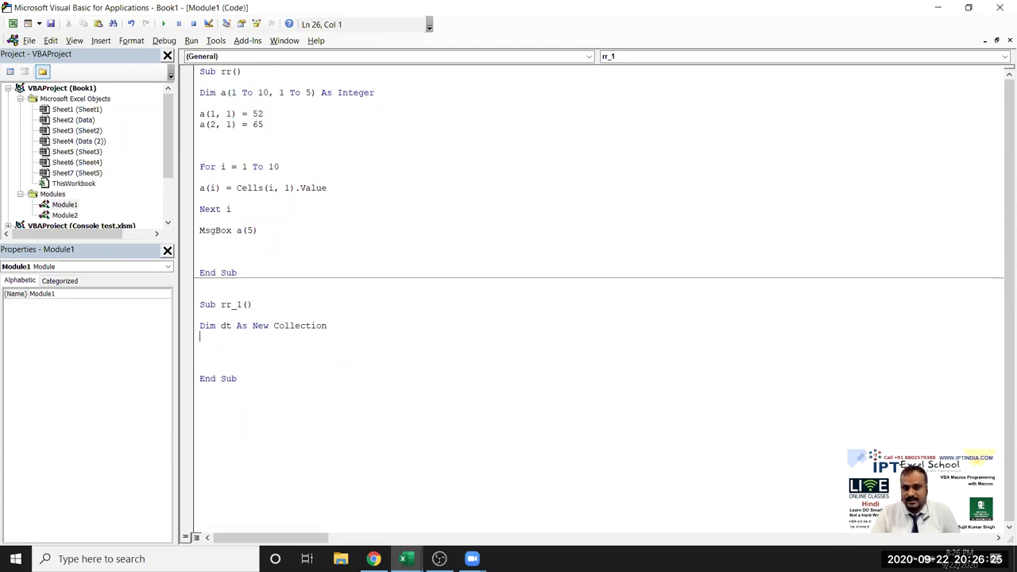
{"action": "key", "text": "Return"}
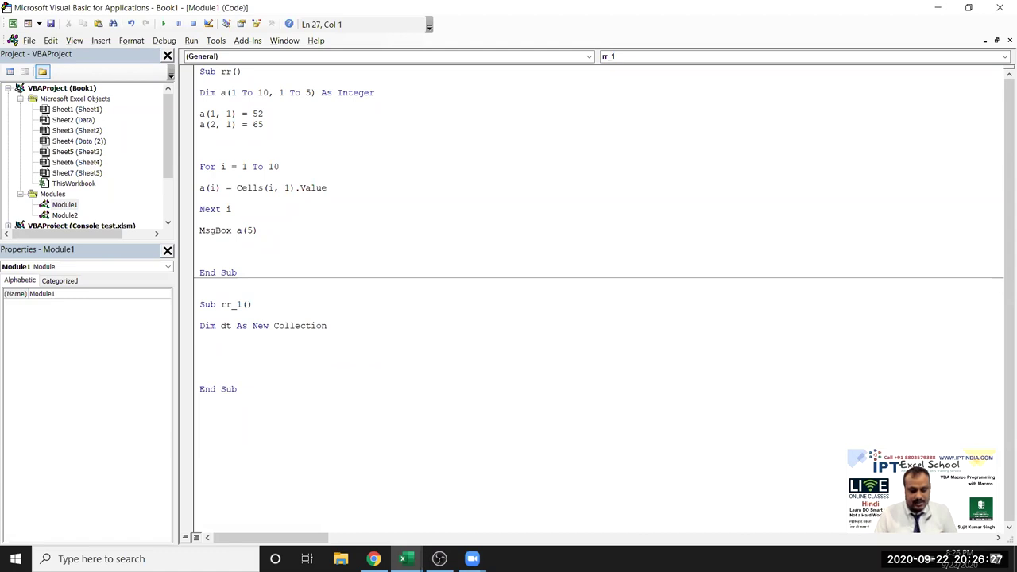
Start the loop For i = 1 To Range("A65000").End(xlUp).Row with blank lines inside.
{"action": "type", "text": "for"}
{"action": "type", "text": "= 1 to"}
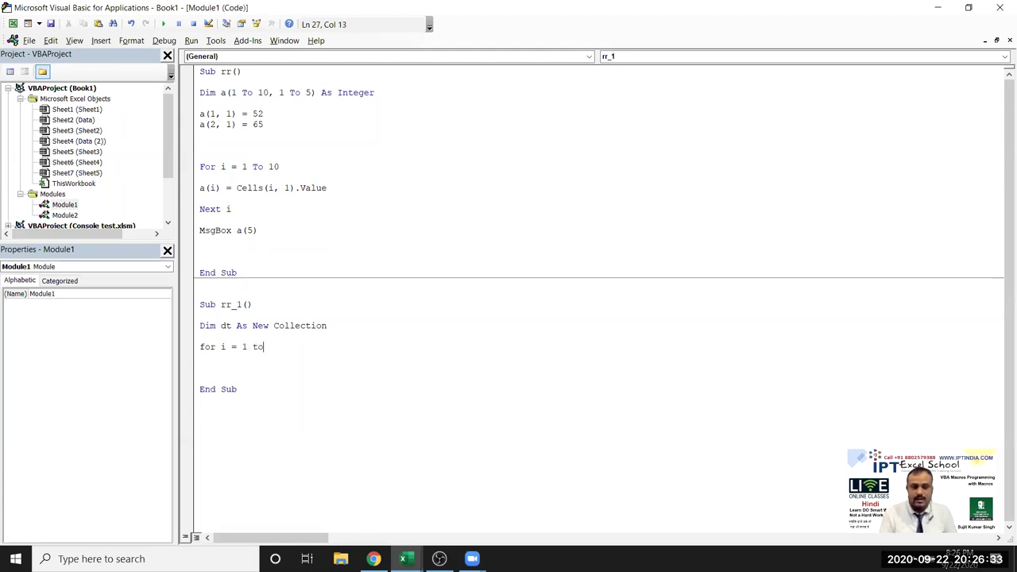
{"action": "type", "text": " range("}
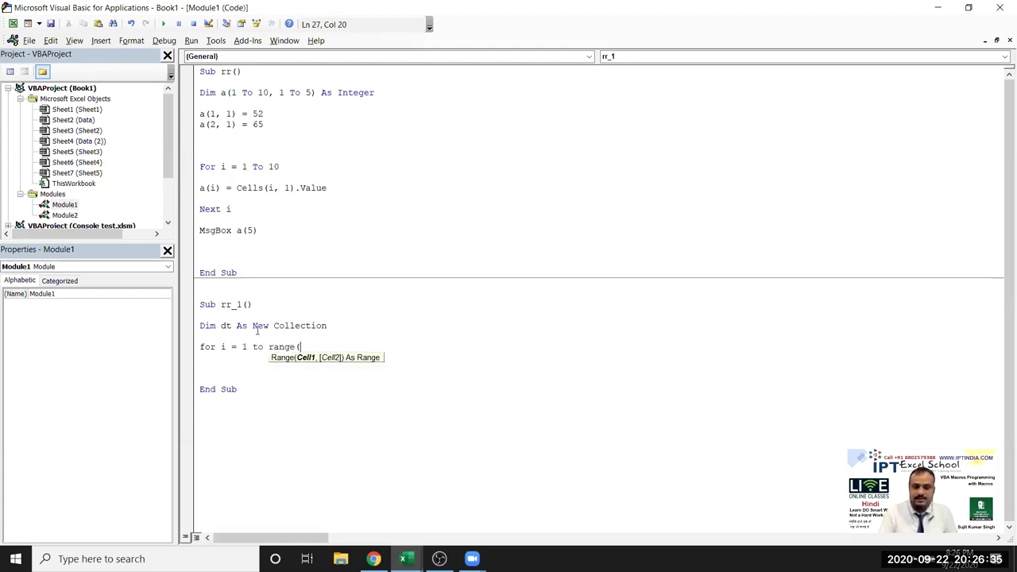
{"action": "type", "text": "65000"}
{"action": "type", "text": ").end"}
{"action": "key", "text": "Tab"}
{"action": "type", "text": "("}
{"action": "key", "text": "Down"}
{"action": "key", "text": "Tab"}
{"action": "type", "text": ")"}
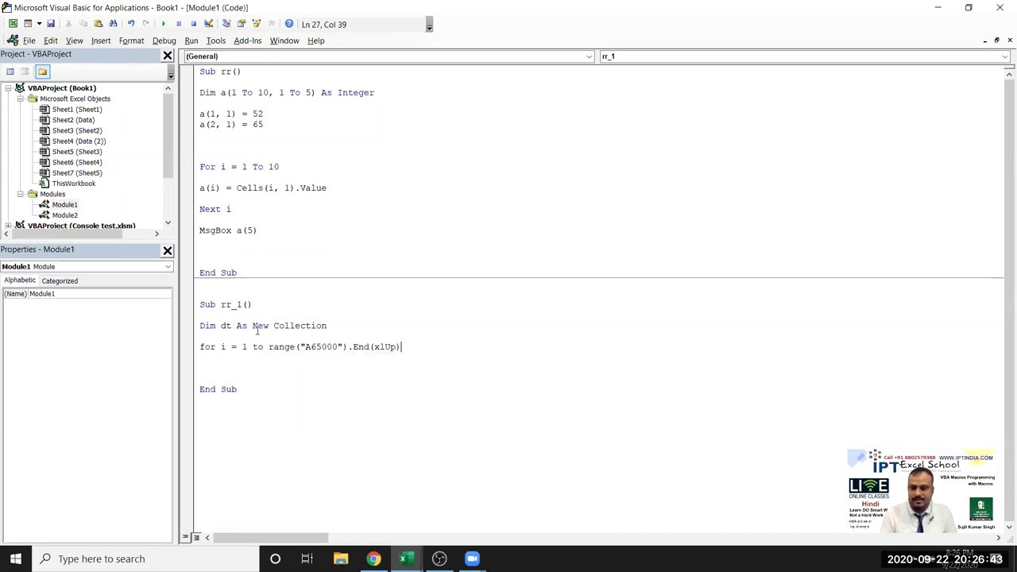
{"action": "type", "text": ".ro"}
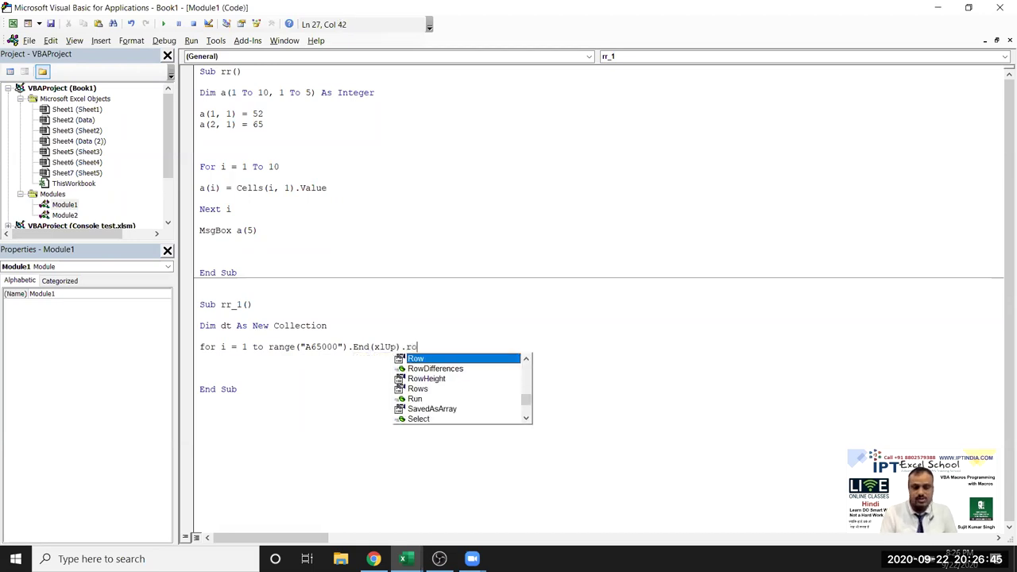
{"action": "key", "text": "Tab"}
{"action": "key", "text": "Return"}
{"action": "key", "text": "Return"}
{"action": "key", "text": "Return"}
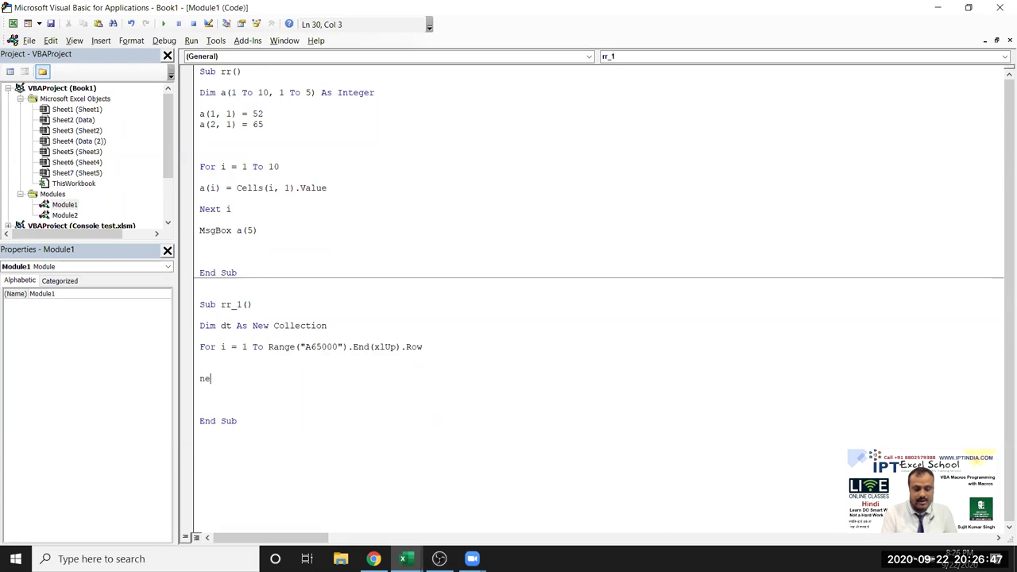
{"action": "key", "text": "Return"}
{"action": "key", "text": "Return"}
Inside the loop, write dt.Add Range("A" & i).Value, CStr(Range("A" & i).Value, still missing its closing bracket.
{"action": "key", "text": "Up"}
{"action": "key", "text": "Up"}
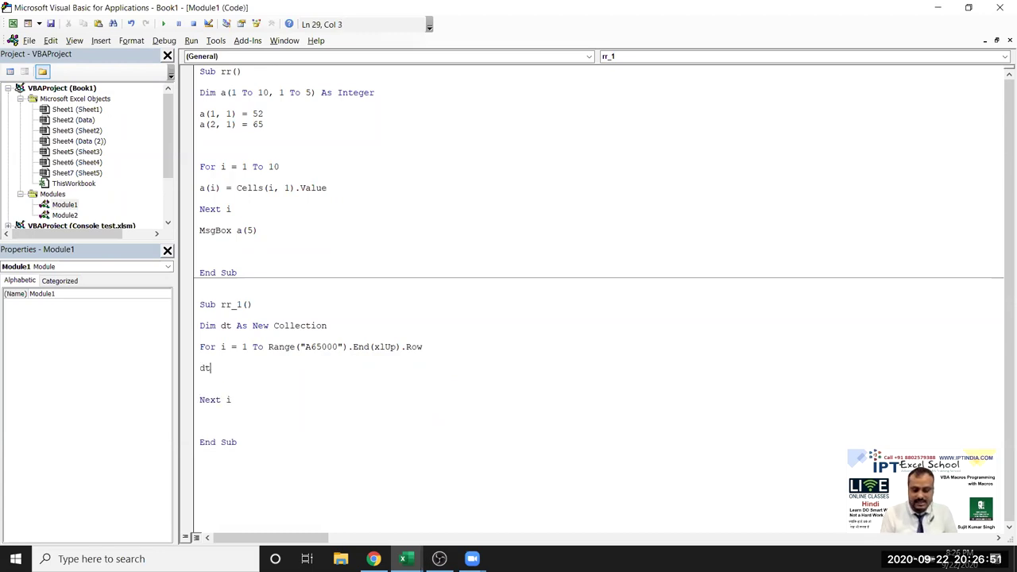
{"action": "type", "text": ".ad"}
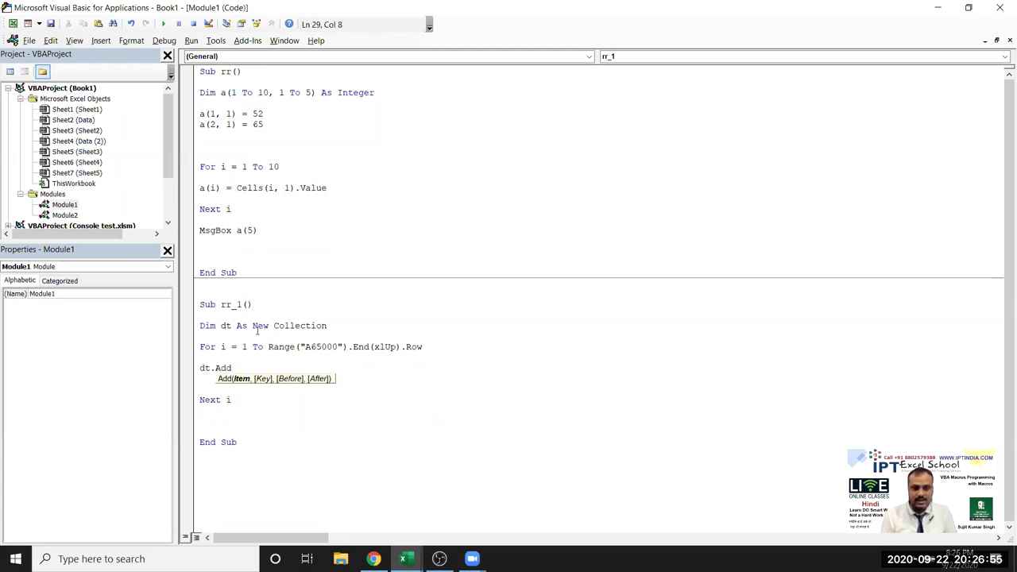
{"action": "type", "text": " range("}
{"action": "type", "text": "A\" "}
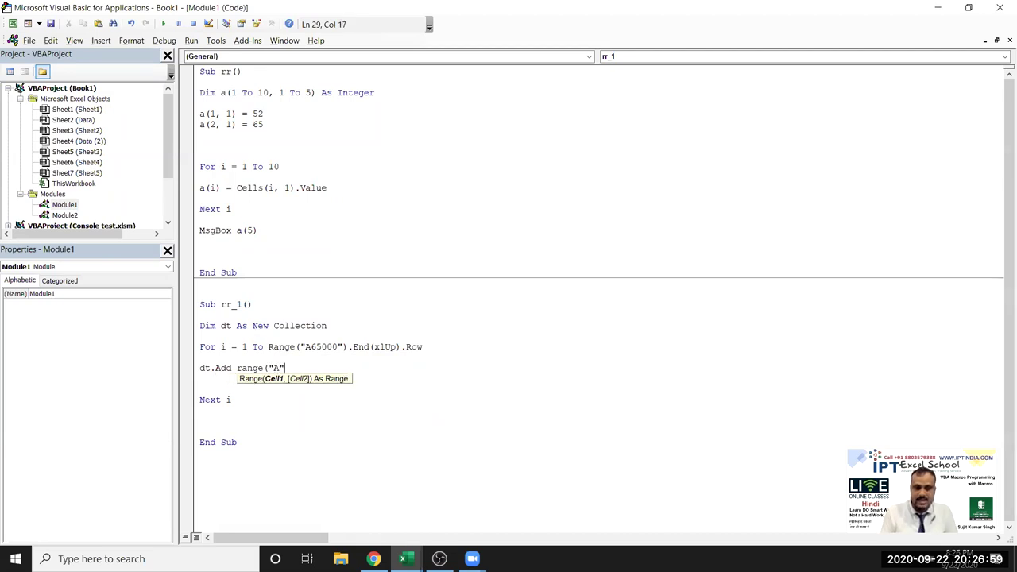
{"action": "type", "text": " & i)"}
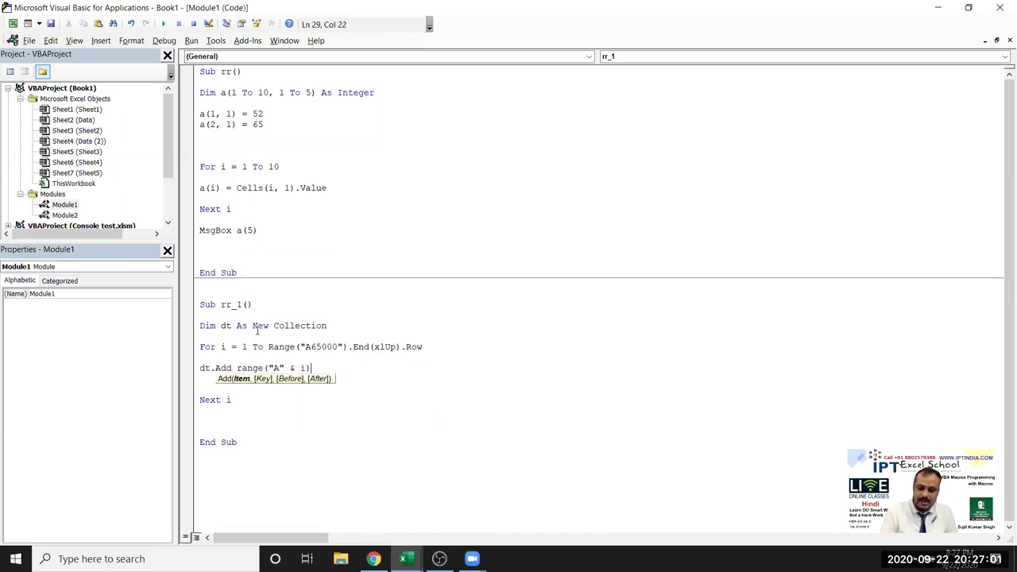
{"action": "type", "text": ".v"}
{"action": "key", "text": "Tab"}
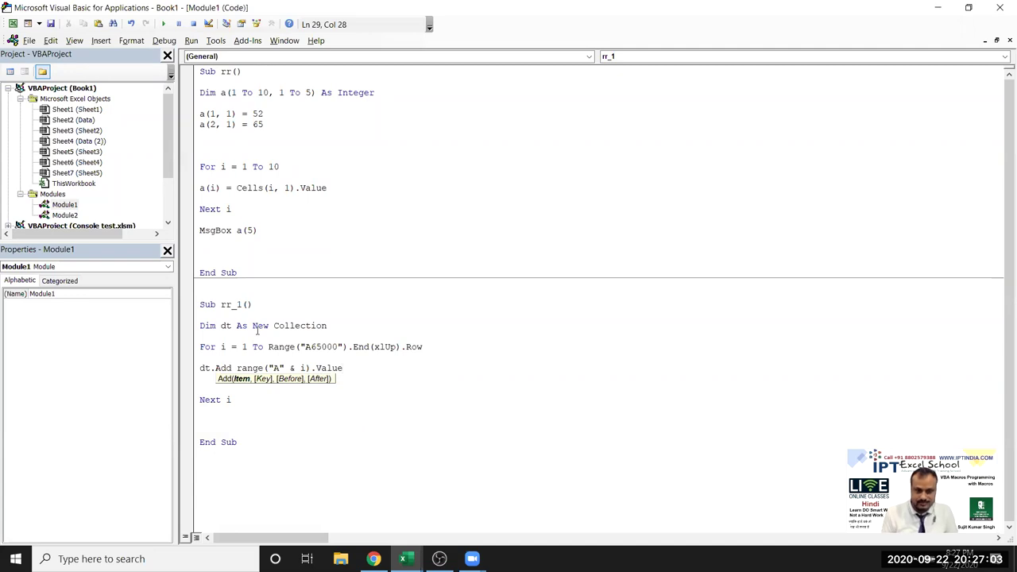
{"action": "type", "text": ","}
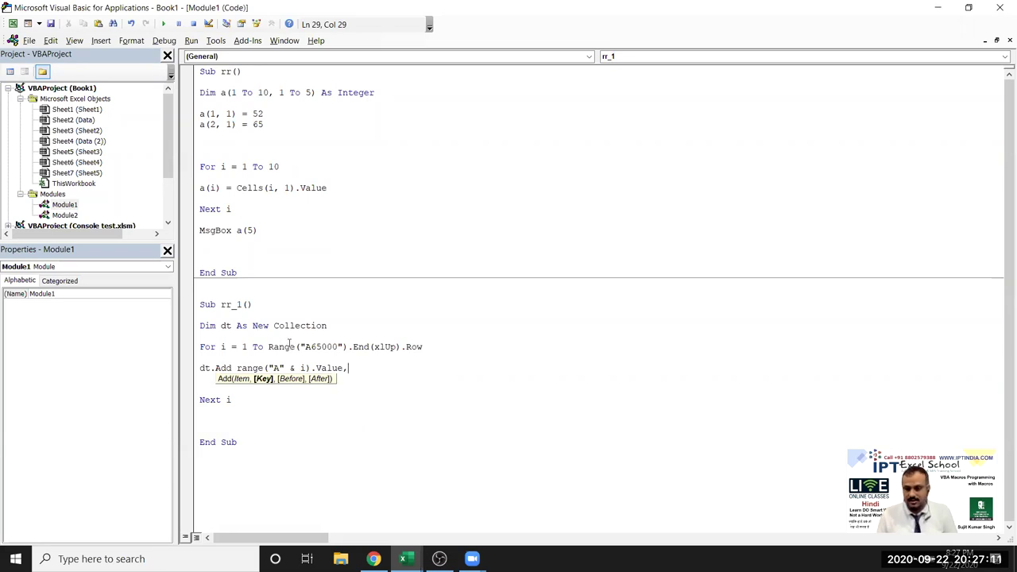
{"action": "type", "text": "cstr"}
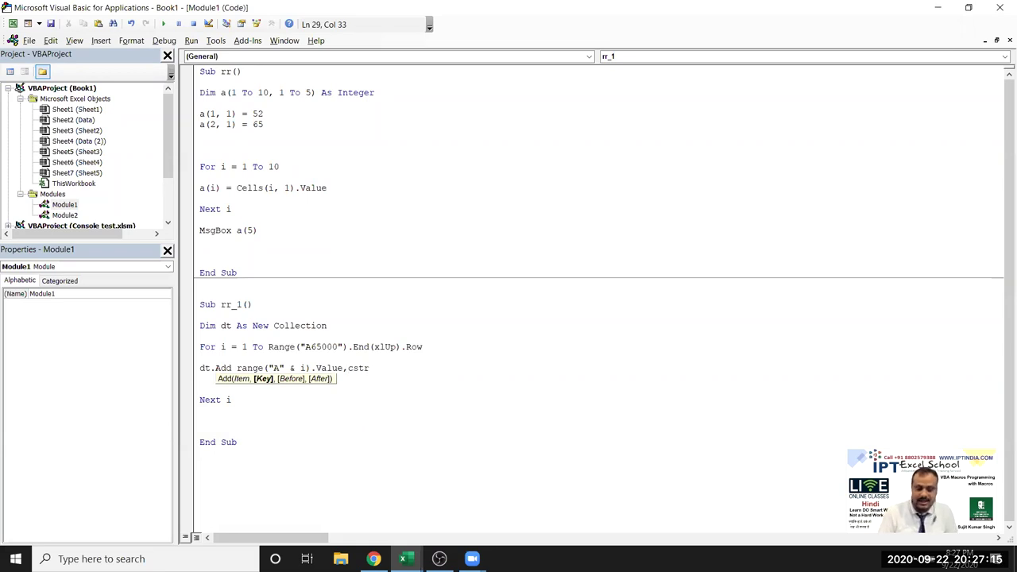
{"action": "type", "text": "("}
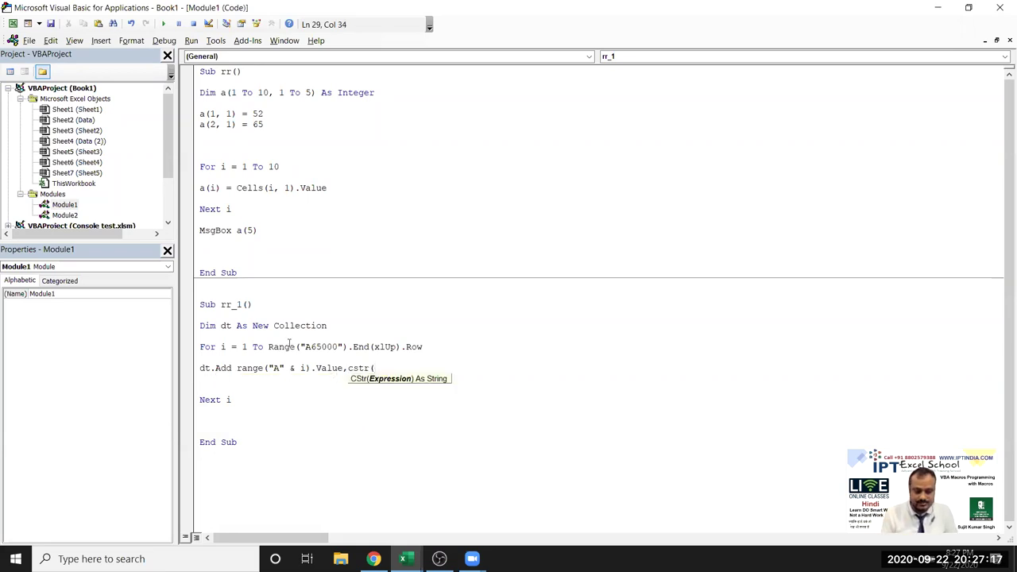
{"action": "type", "text": "range"}
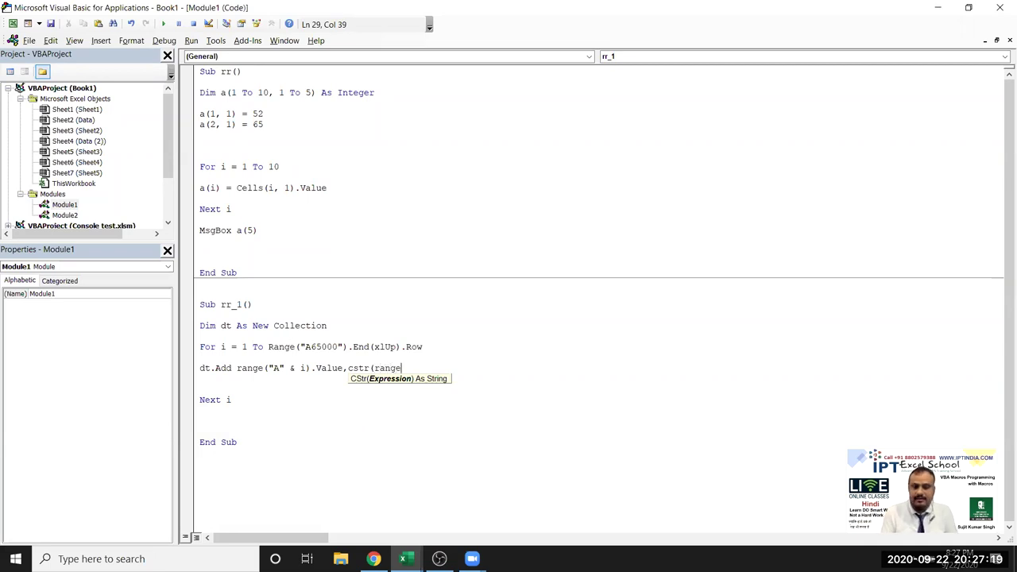
{"action": "type", "text": "(\"A"}
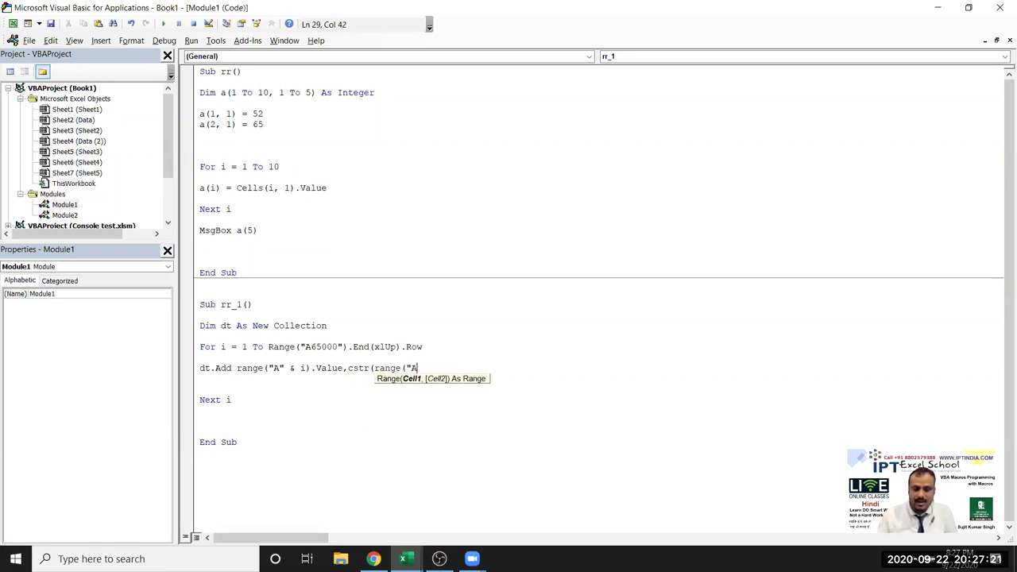
{"action": "type", "text": "\" & i).v"}
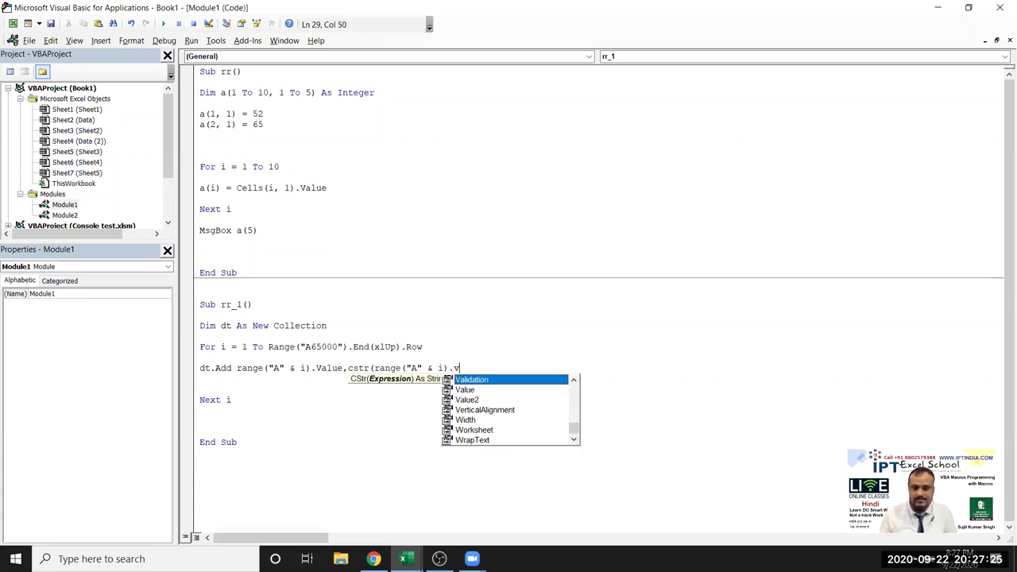
{"action": "key", "text": "Down"}
{"action": "key", "text": "Tab"}
{"action": "key", "text": "Down"}
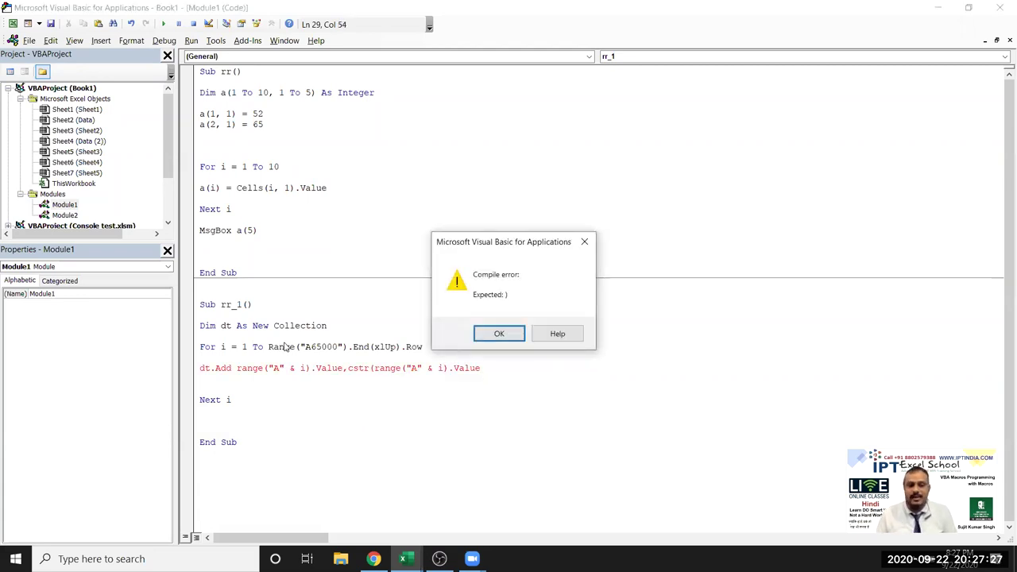
Dismiss the Expected ) error and add the closing bracket to the dt.Add line.
{"action": "key", "text": "Return"}
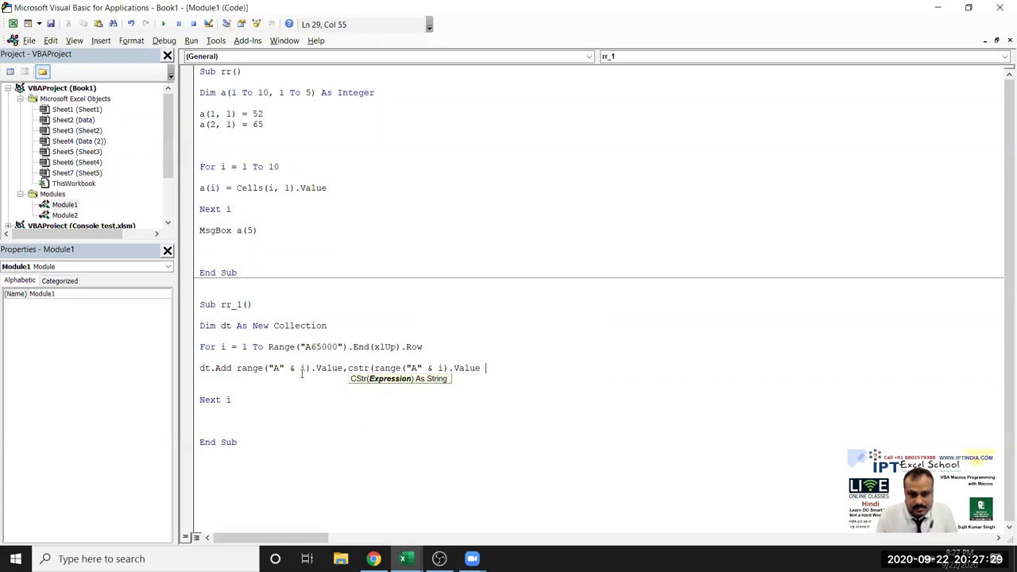
{"action": "type", "text": ")"}
{"action": "left_click", "coordinate": [294, 411]}
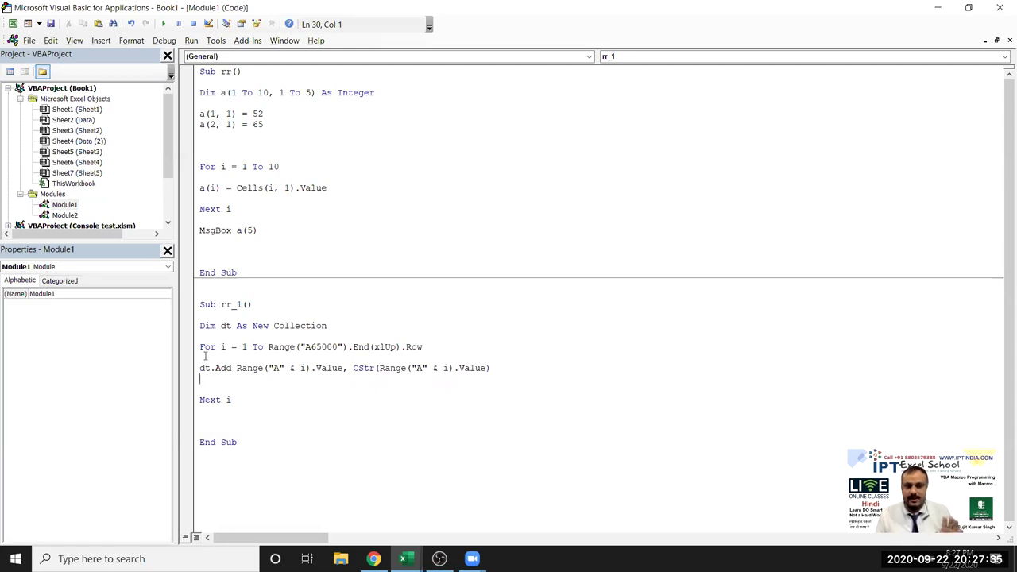
Run rr_1, end it at the duplicate-key run-time error 457, and open a line below the declaration.
{"action": "left_click", "coordinate": [163, 24]}
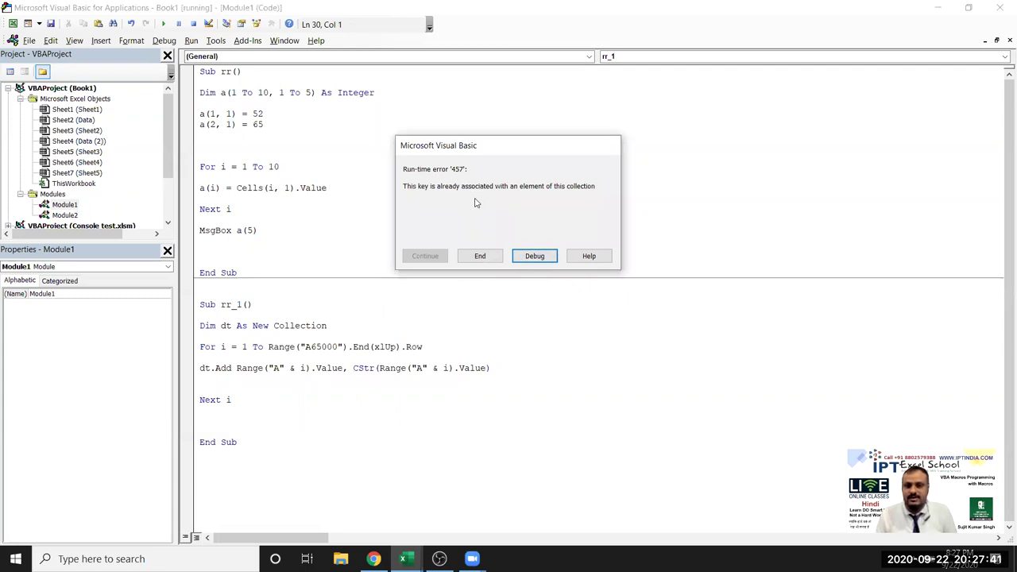
{"action": "left_click", "coordinate": [494, 262]}
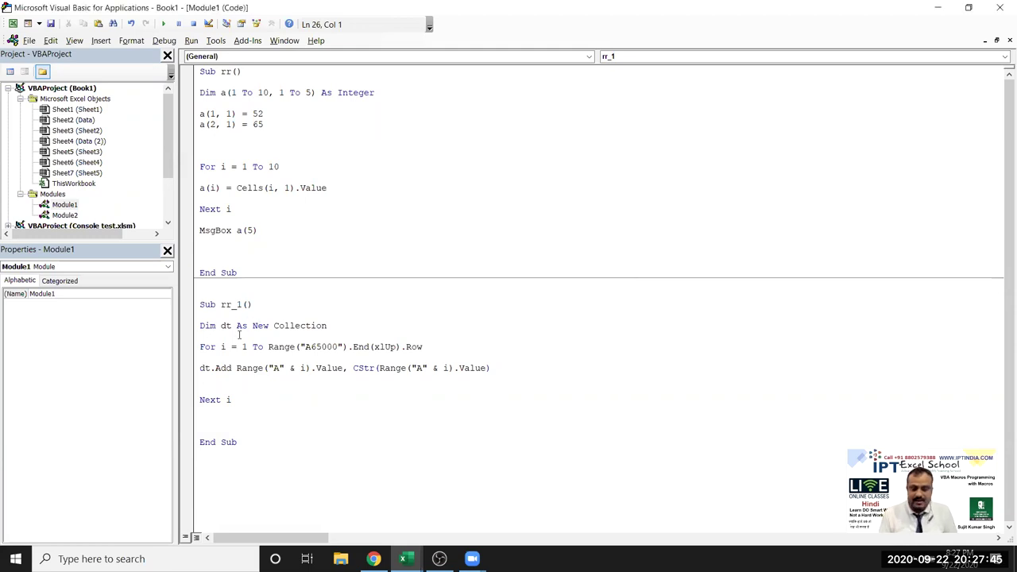
{"action": "key", "text": "Return"}
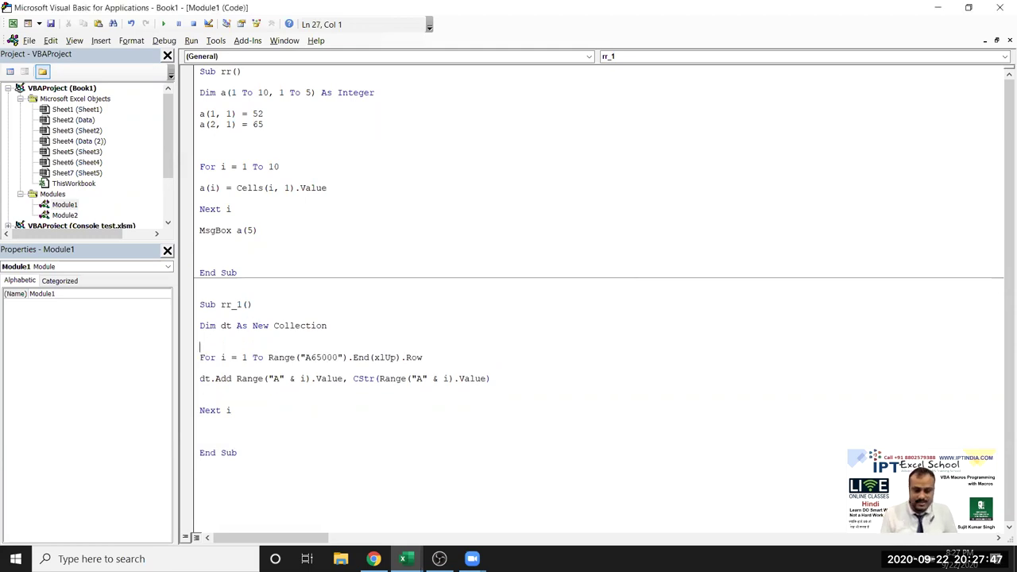
Add On Error Resume Next before the For loop.
{"action": "type", "text": "on error resume next"}
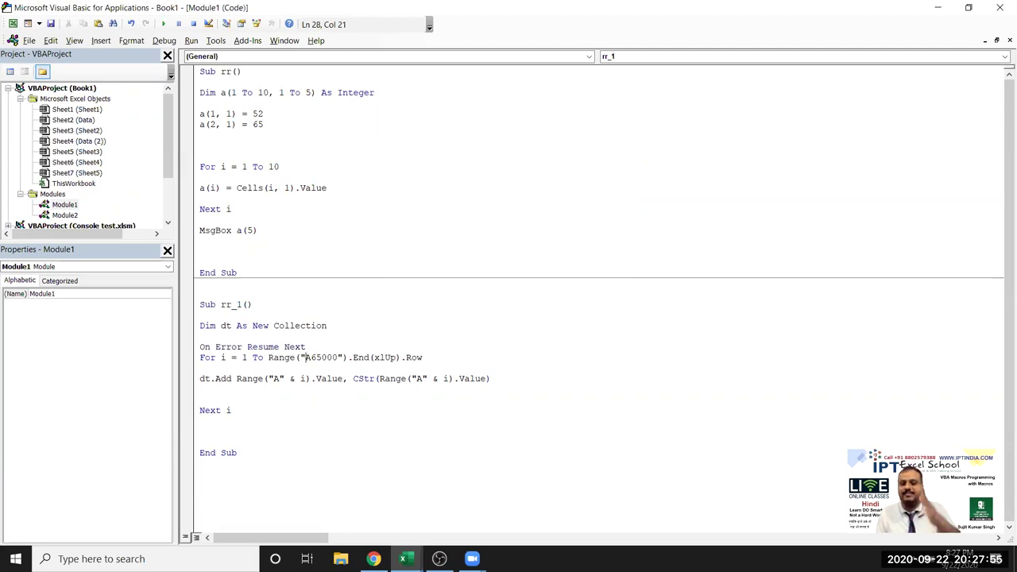
{"action": "double_click", "coordinate": [205, 379]}
{"action": "left_click", "coordinate": [225, 434]}
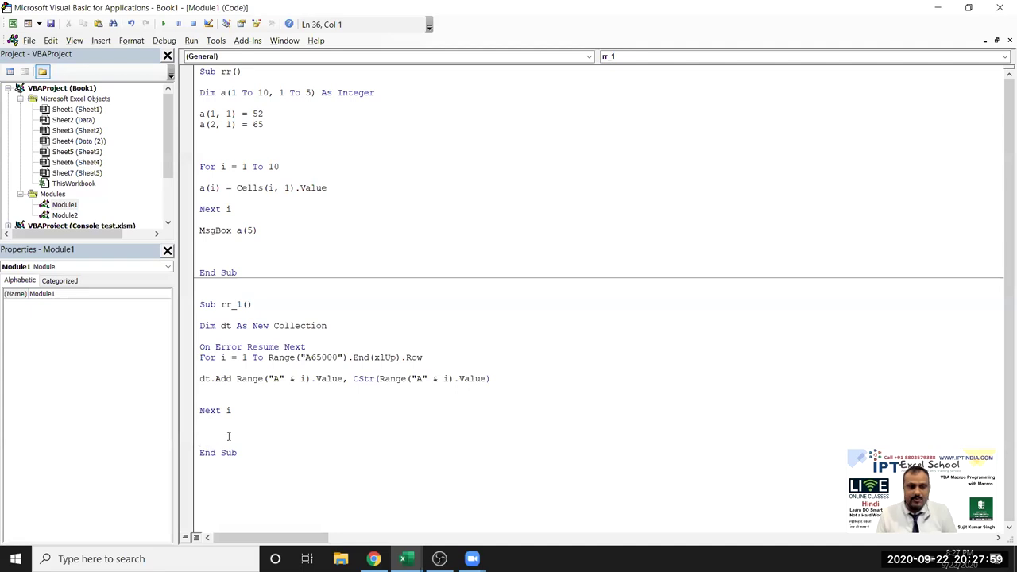
Select cell H1 in Excel as the output start, then open a new line before End Sub.
{"action": "key", "text": "alt+F11"}
{"action": "left_click", "coordinate": [371, 156]}
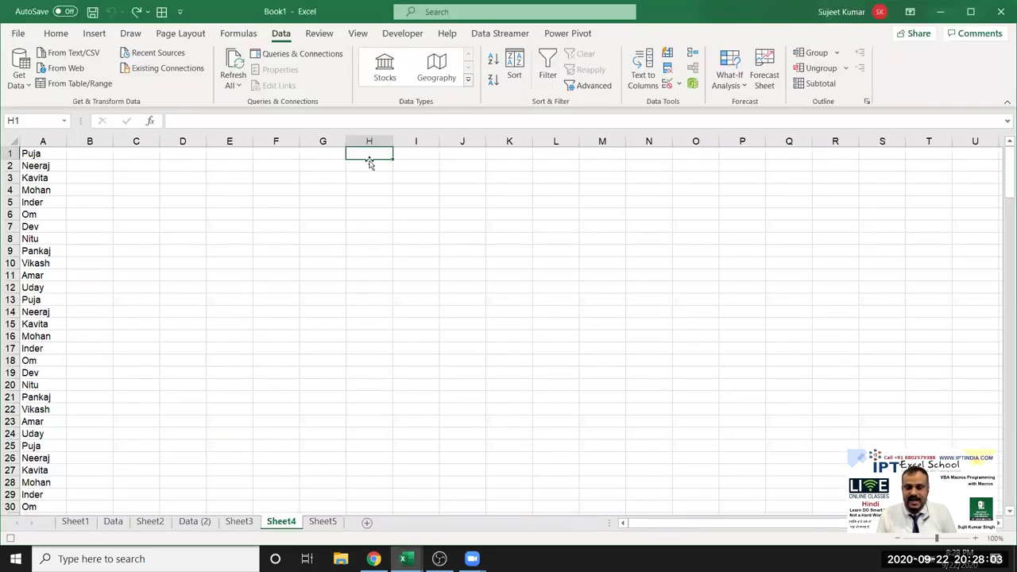
{"action": "key", "text": "alt+F11"}
{"action": "key", "text": "Return"}
{"action": "key", "text": "Return"}
{"action": "key", "text": "Up"}
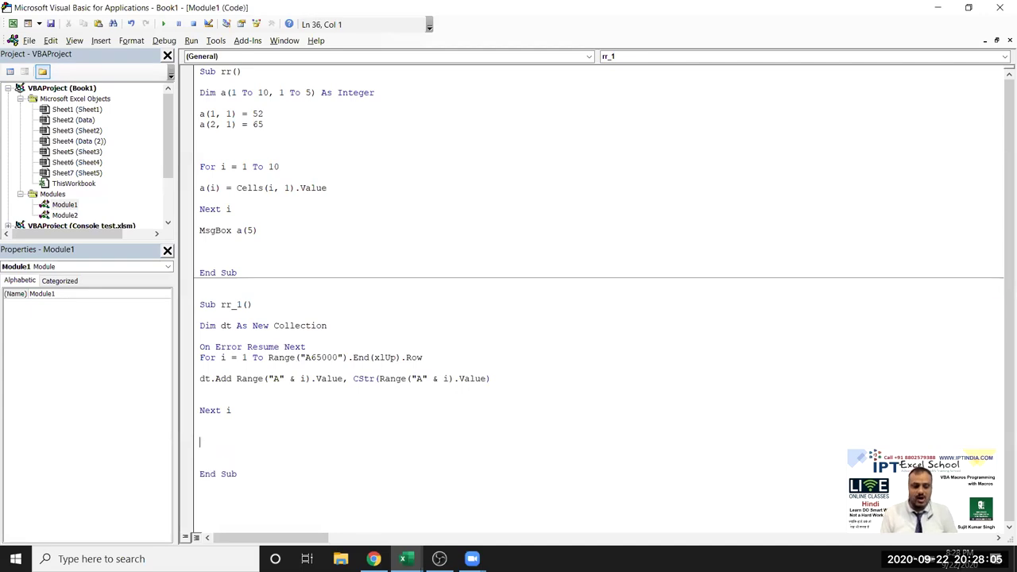
Add a For Each Item In dt loop header with a Next line below it.
{"action": "type", "text": "for each item in dt"}
{"action": "key", "text": "Return"}
{"action": "key", "text": "Return"}
{"action": "key", "text": "Return"}
{"action": "type", "text": "next"}
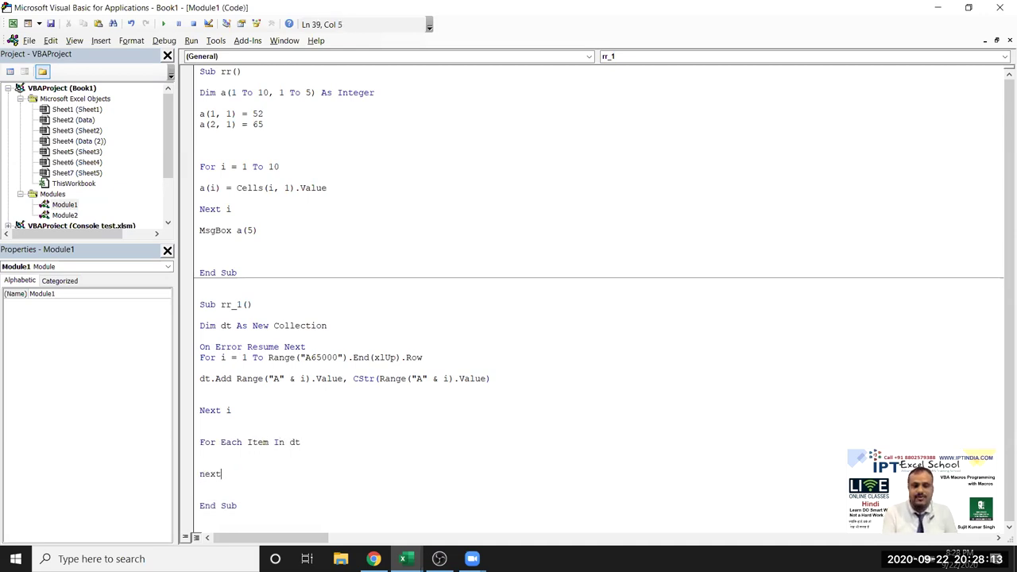
{"action": "type", "text": " i"}
{"action": "key", "text": "Up"}
{"action": "key", "text": "Return"}
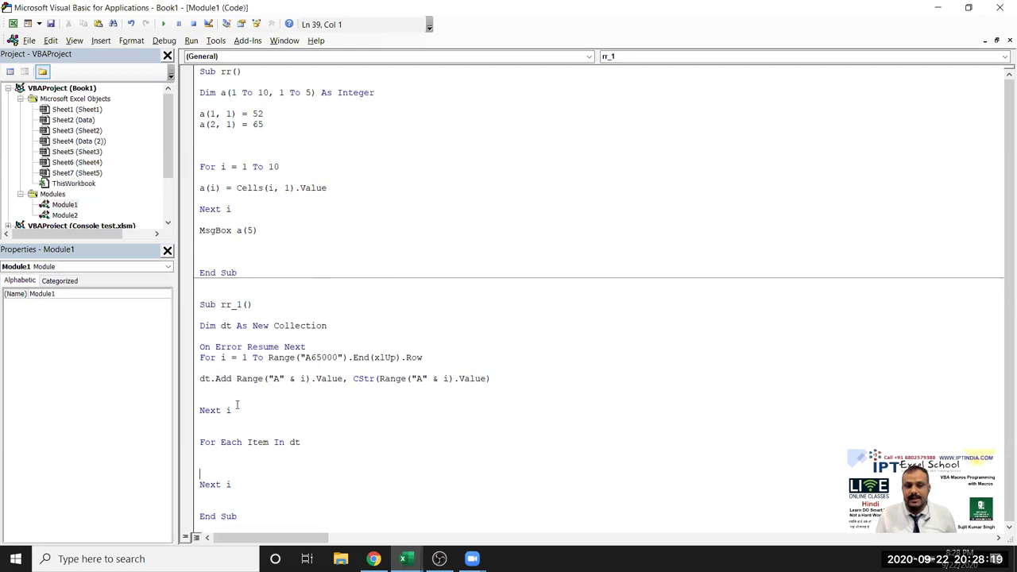
{"action": "double_click", "coordinate": [226, 443]}
{"action": "left_click", "coordinate": [262, 445]}
{"action": "double_click", "coordinate": [262, 445]}
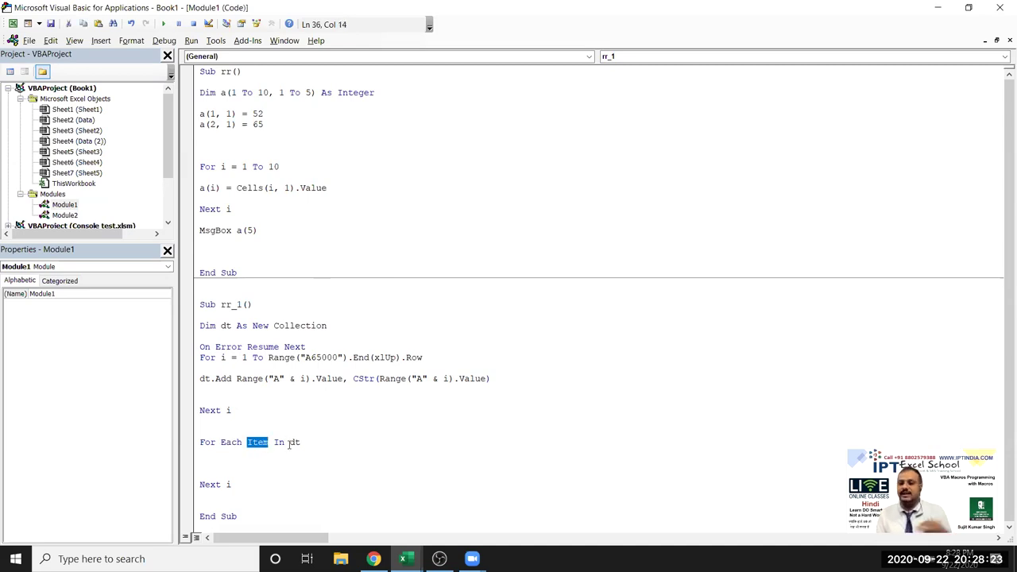
Inside the loop, write Range("H65000").End(xlUp).Offset(1,0).Value = Item and complete Next Item.
{"action": "left_click", "coordinate": [239, 456]}
{"action": "type", "text": "ange("}
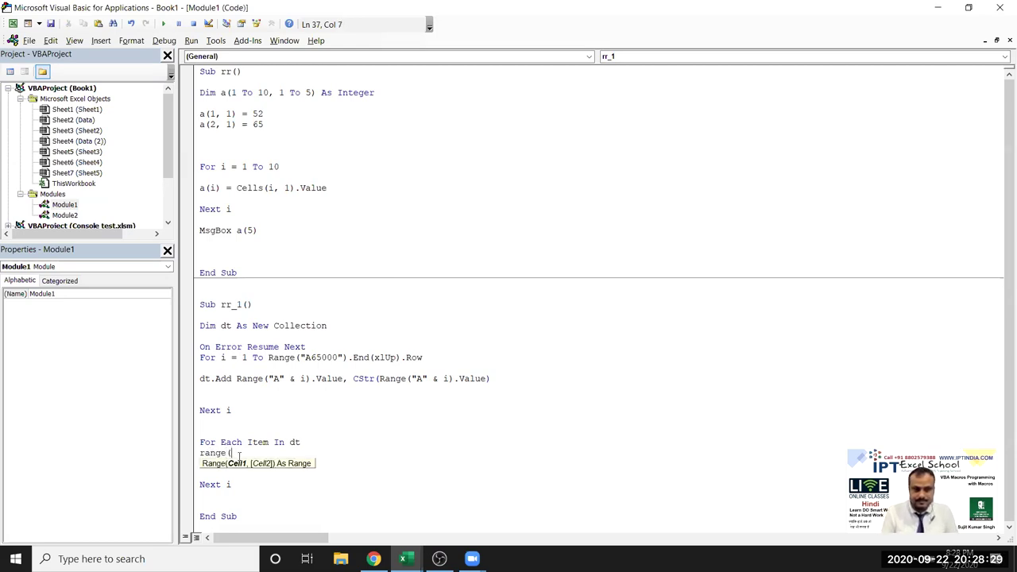
{"action": "type", "text": "\"H65000\").End(xlU"}
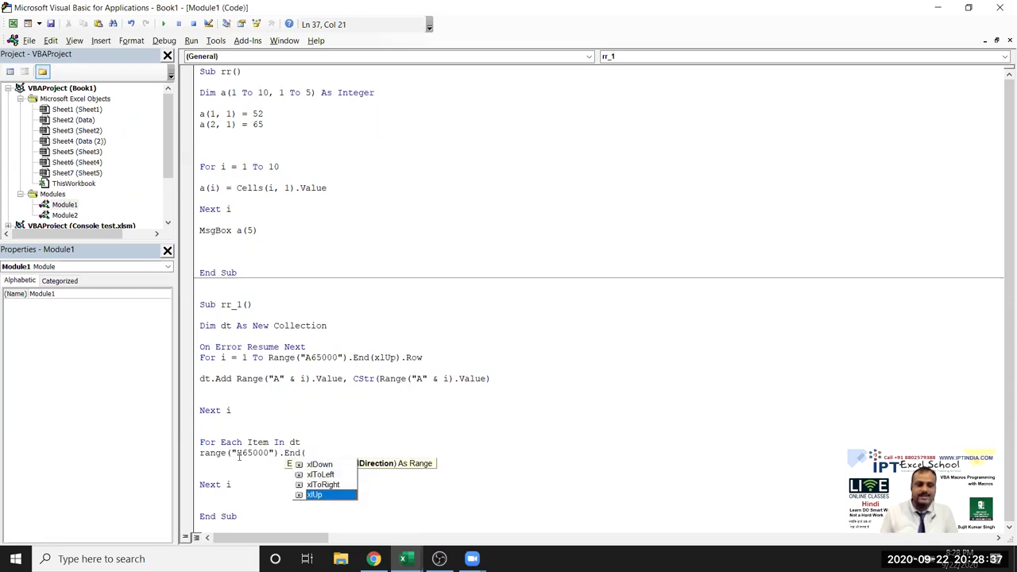
{"action": "type", "text": "p).Offset(1,0).v"}
{"action": "key", "text": "Down"}
{"action": "type", "text": "alue"}
{"action": "key", "text": "Escape"}
{"action": "type", "text": "=iu"}
{"action": "key", "text": "BackSpace"}
{"action": "type", "text": "tem"}
{"action": "key", "text": "Return"}
{"action": "key", "text": "Delete"}
{"action": "key", "text": "Delete"}
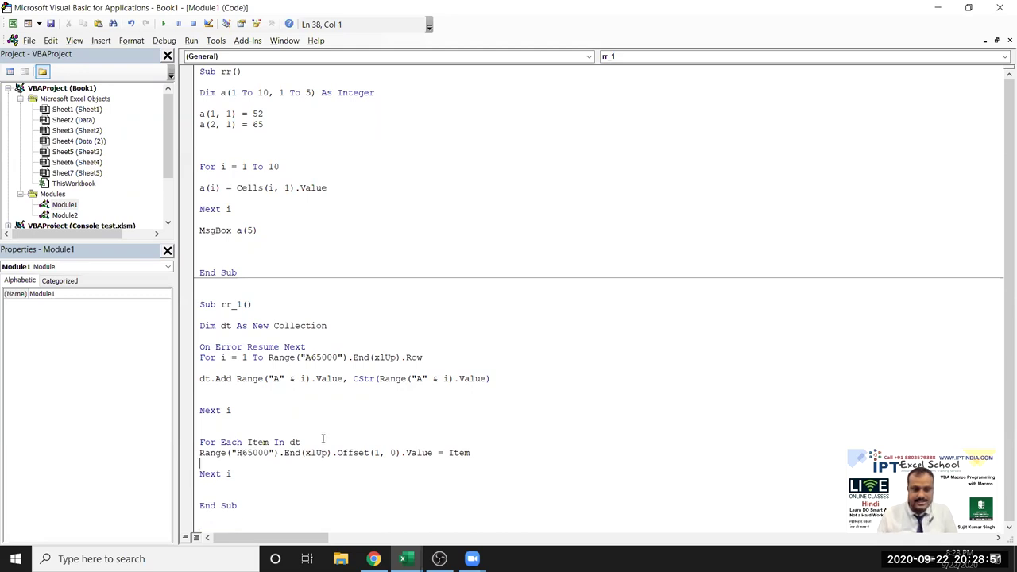
{"action": "left_click", "coordinate": [249, 476]}
{"action": "type", "text": "tem"}
{"action": "left_click", "coordinate": [279, 430]}
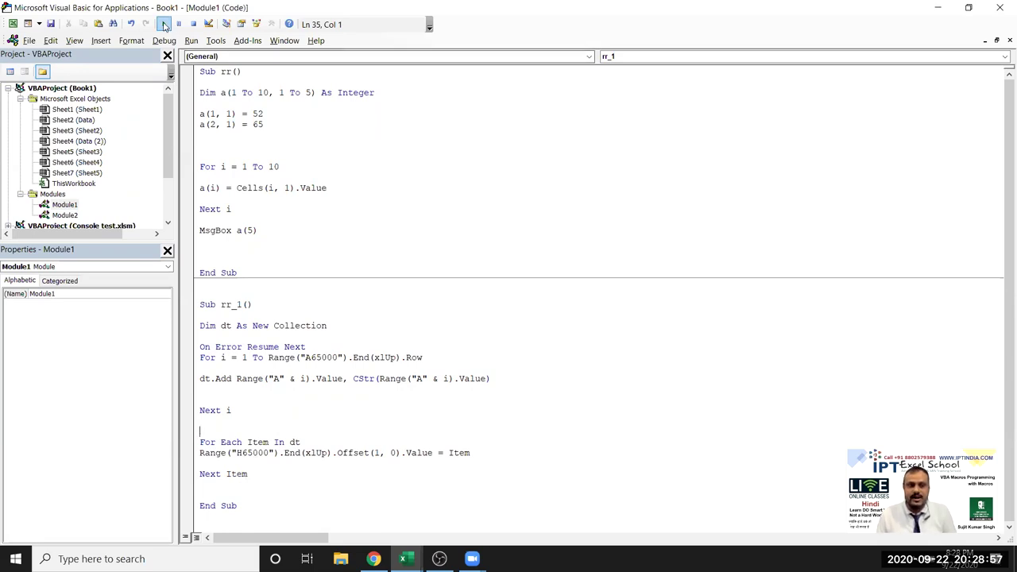
Review the unique names written to column H from H2 down, then return to the VBA editor.
{"action": "key", "text": "alt+F11"}
{"action": "left_click_drag", "start_coordinate": [368, 166], "coordinate": [355, 302]}
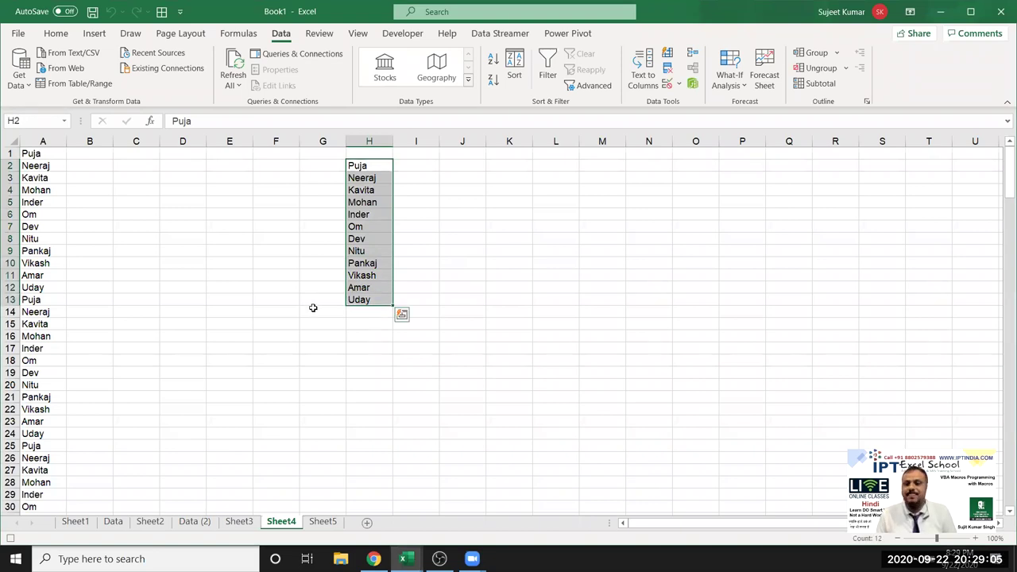
{"action": "key", "text": "alt+F11"}
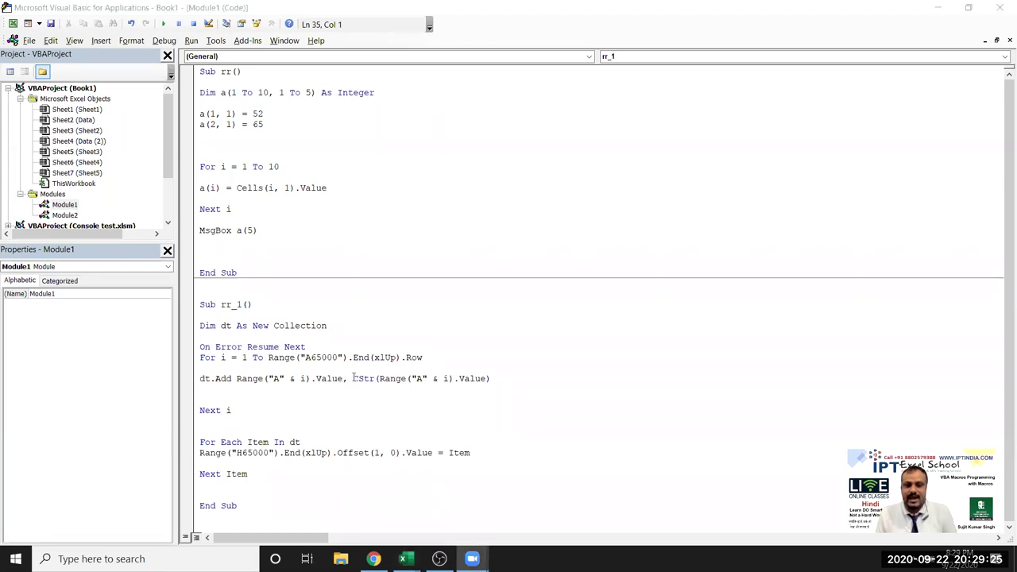
Highlight dt.Add's item and CStr key arguments and show its Item, Key, Before, After hint.
{"action": "left_click_drag", "start_coordinate": [352, 378], "coordinate": [490, 380]}
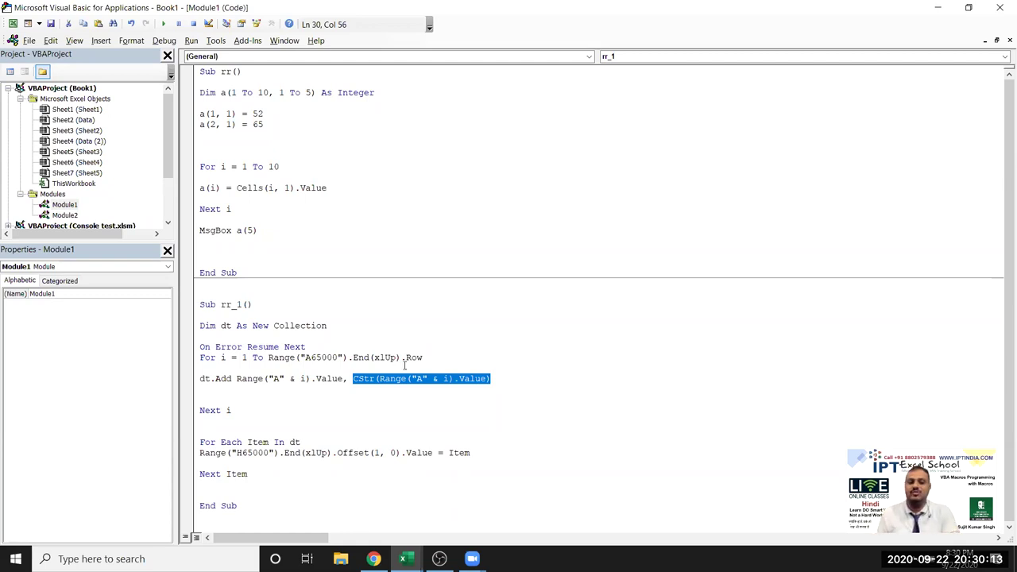
{"action": "left_click", "coordinate": [236, 379]}
{"action": "left_click_drag", "start_coordinate": [242, 378], "coordinate": [497, 379]}
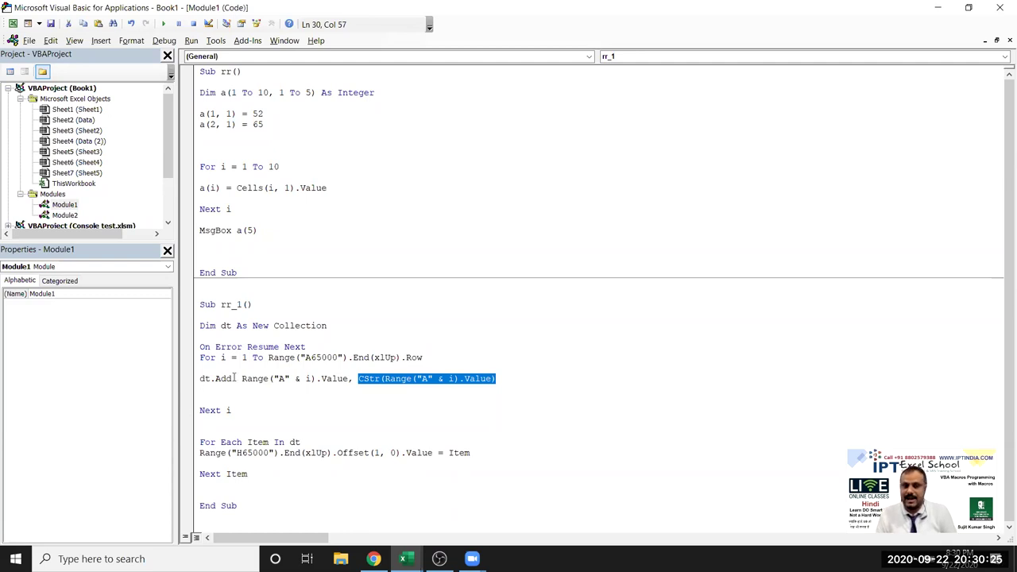
{"action": "left_click_drag", "start_coordinate": [242, 378], "coordinate": [348, 379]}
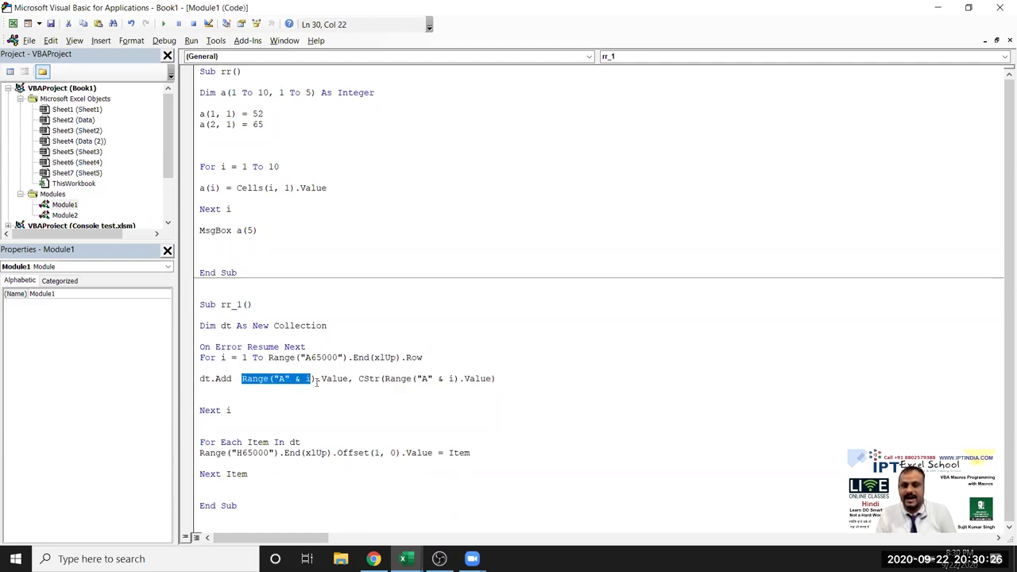
{"action": "left_click", "coordinate": [235, 379]}
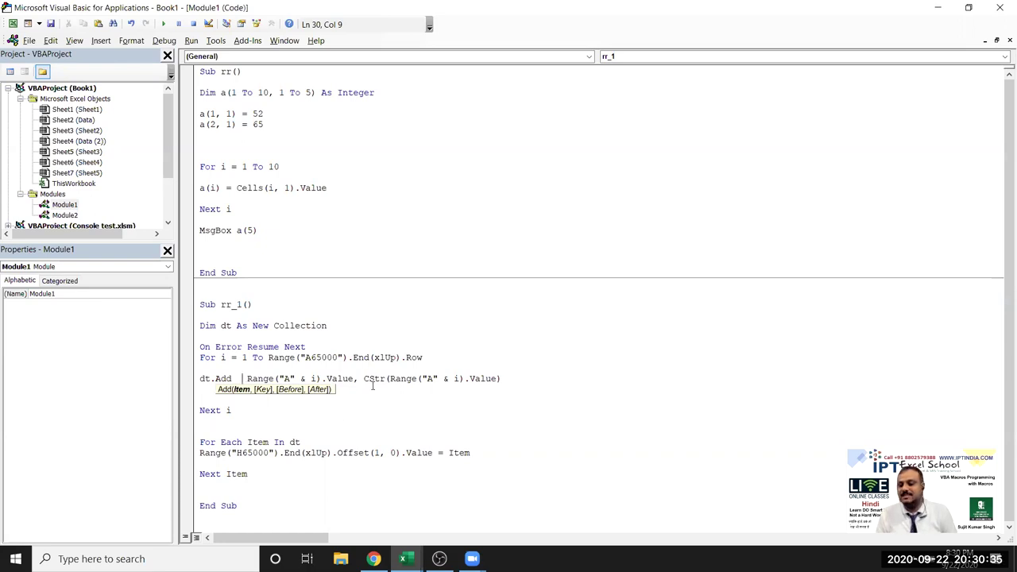
Delete the extra space between dt.Add and Range("A" & i).Value, reviewing the arguments around it.
{"action": "left_click_drag", "start_coordinate": [247, 379], "coordinate": [354, 379]}
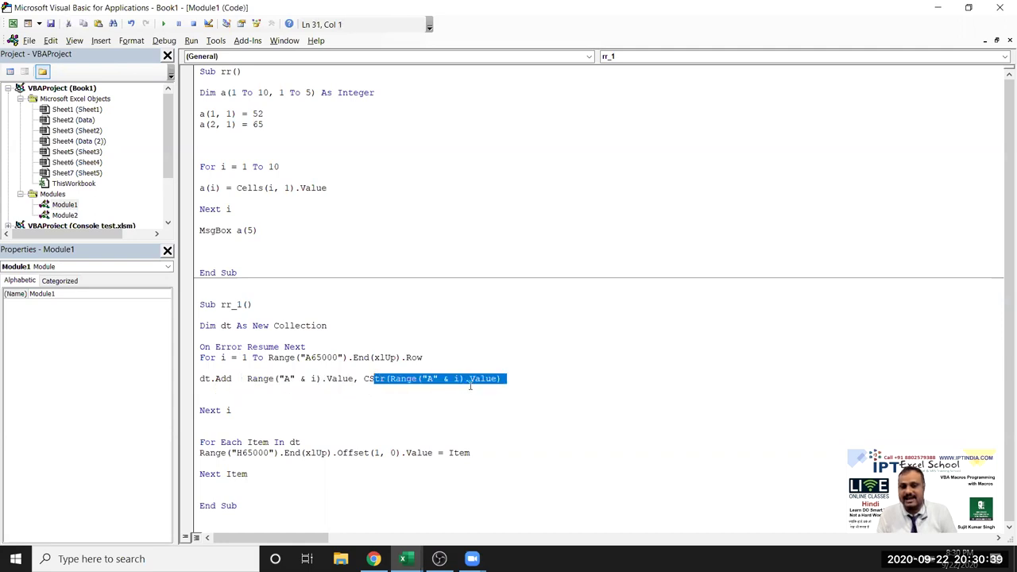
{"action": "left_click_drag", "start_coordinate": [450, 388], "coordinate": [498, 380]}
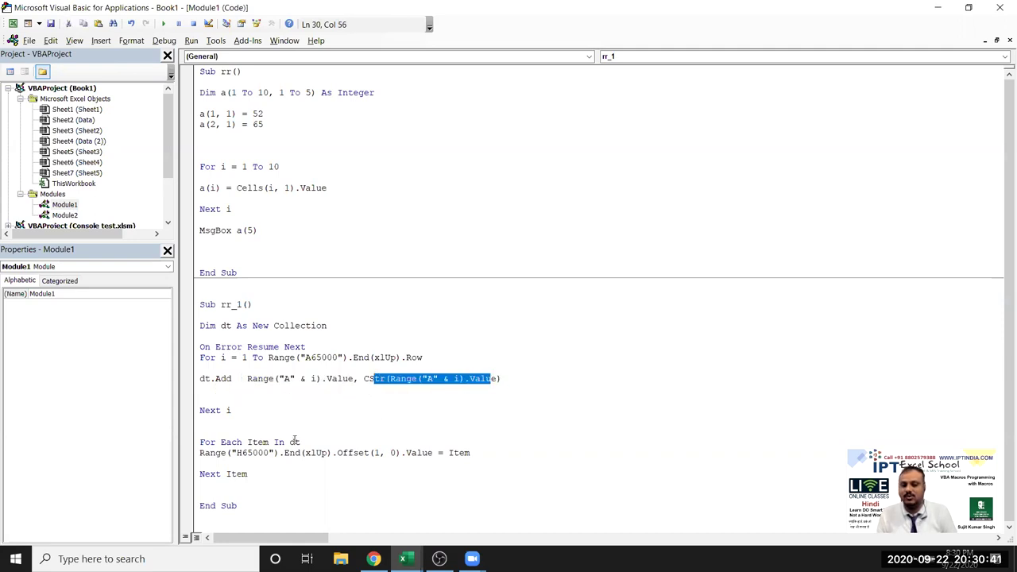
{"action": "left_click", "coordinate": [249, 380]}
{"action": "key", "text": "BackSpace"}
{"action": "key", "text": "BackSpace"}
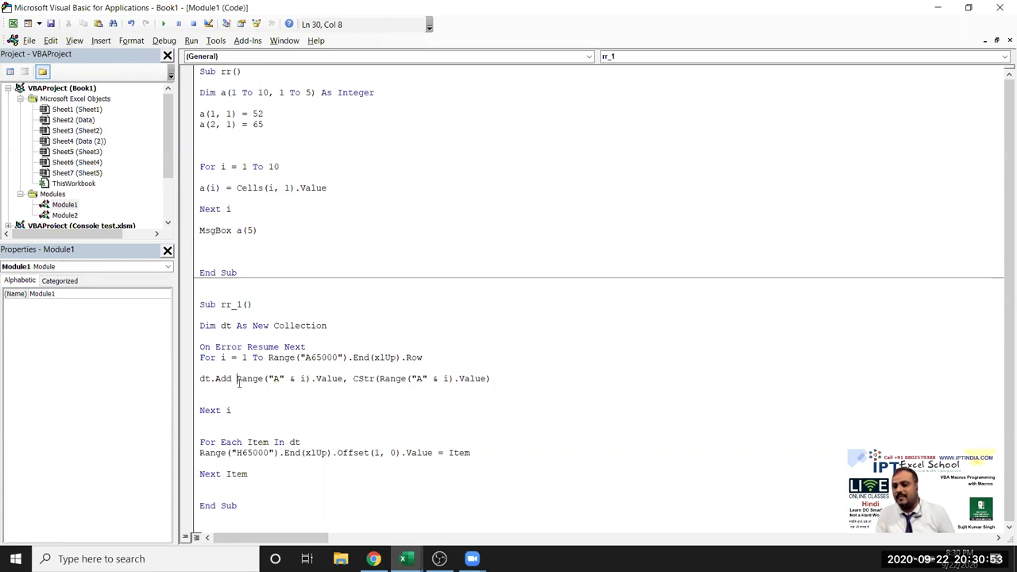
{"action": "double_click", "coordinate": [203, 379]}
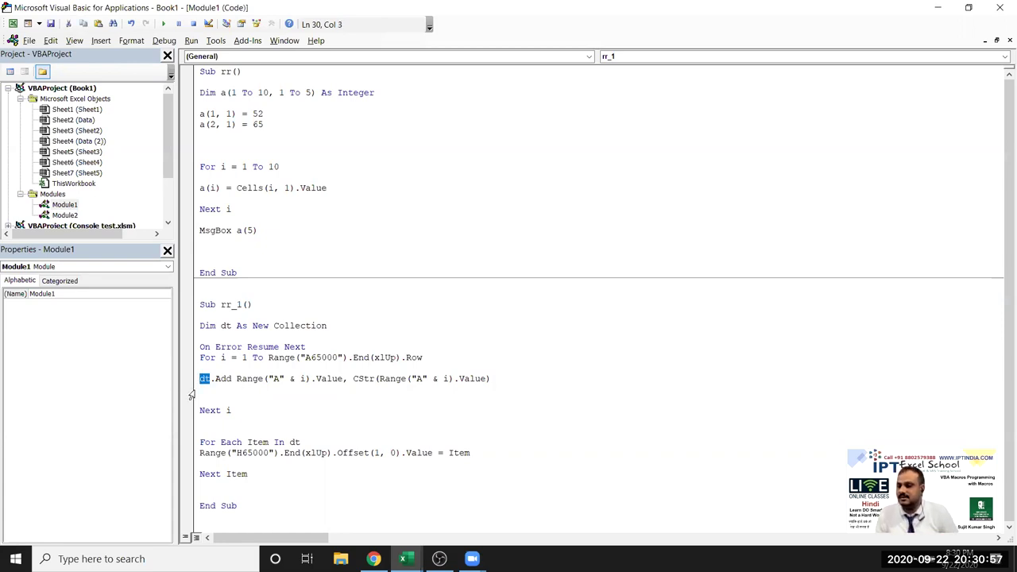
{"action": "left_click", "coordinate": [264, 379]}
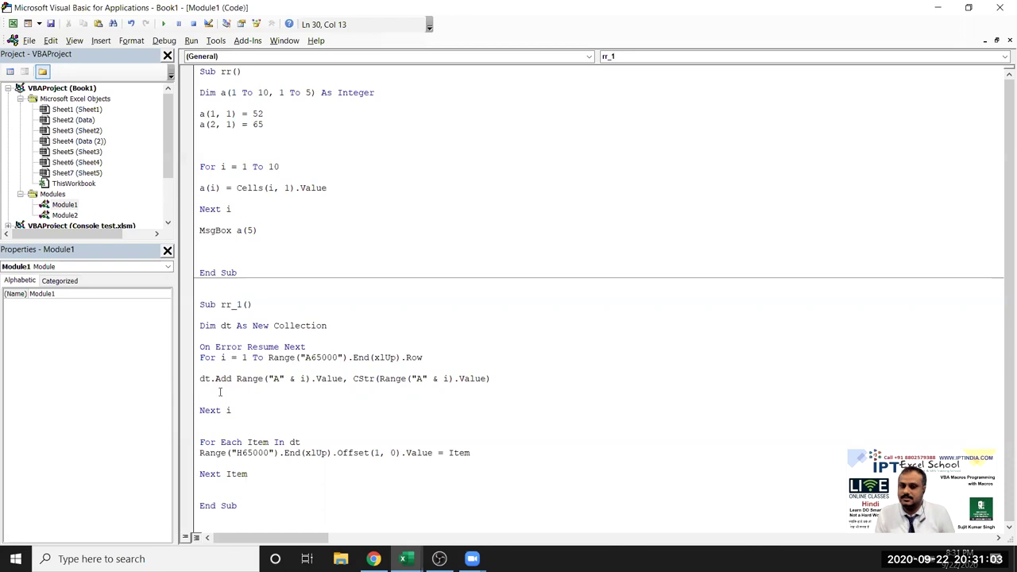
{"action": "left_click", "coordinate": [224, 395]}
{"action": "left_click", "coordinate": [230, 378]}
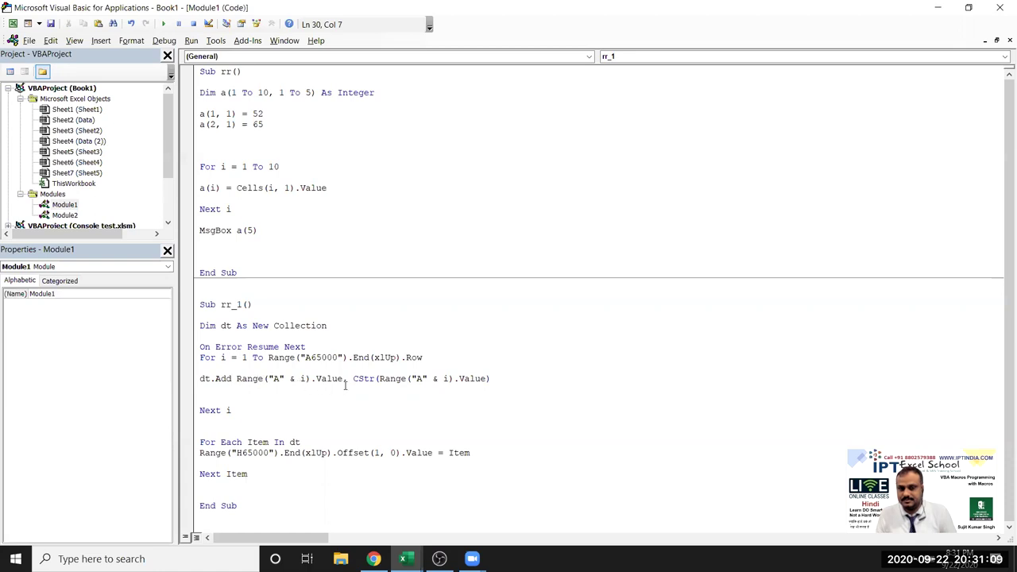
{"action": "left_click", "coordinate": [259, 390]}
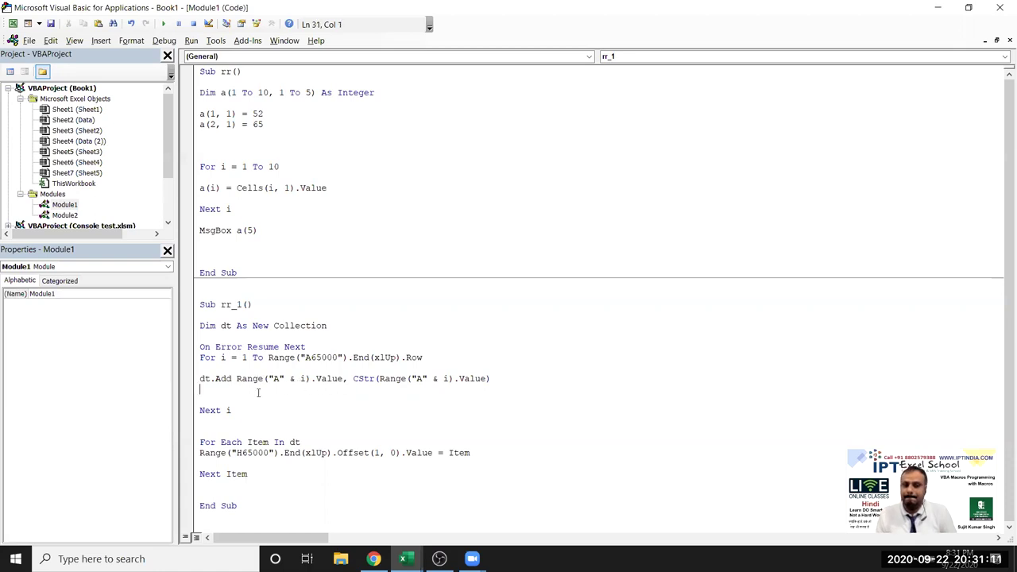
{"action": "left_click_drag", "start_coordinate": [237, 378], "coordinate": [341, 379]}
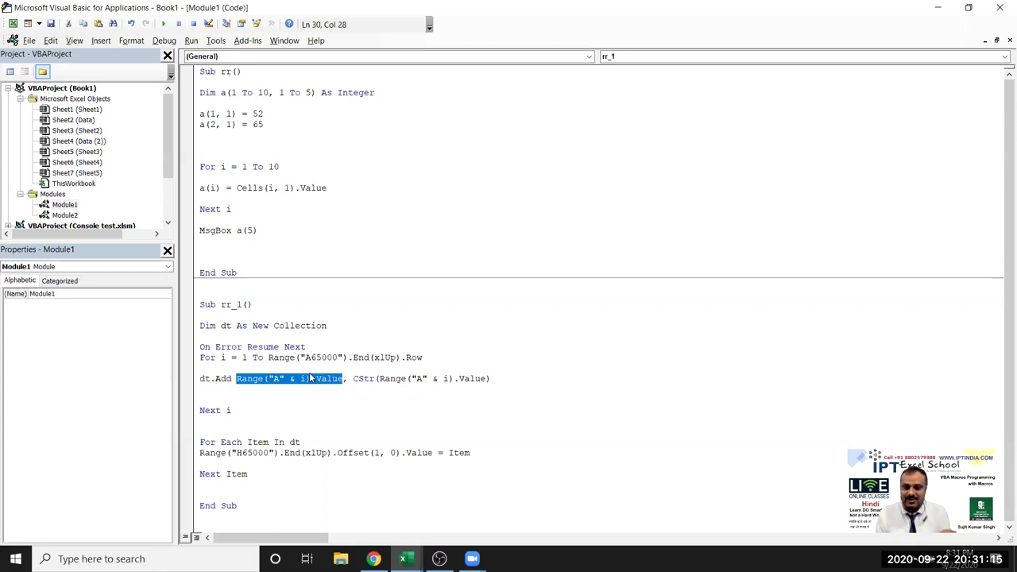
{"action": "double_click", "coordinate": [357, 379]}
{"action": "left_click_drag", "start_coordinate": [353, 379], "coordinate": [475, 379]}
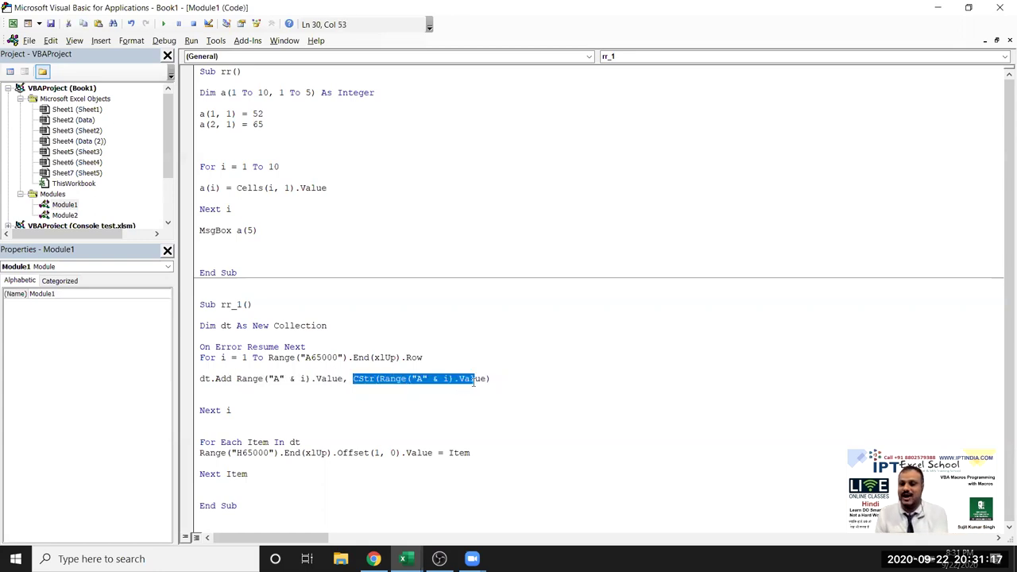
{"action": "left_click_drag", "start_coordinate": [200, 380], "coordinate": [281, 394]}
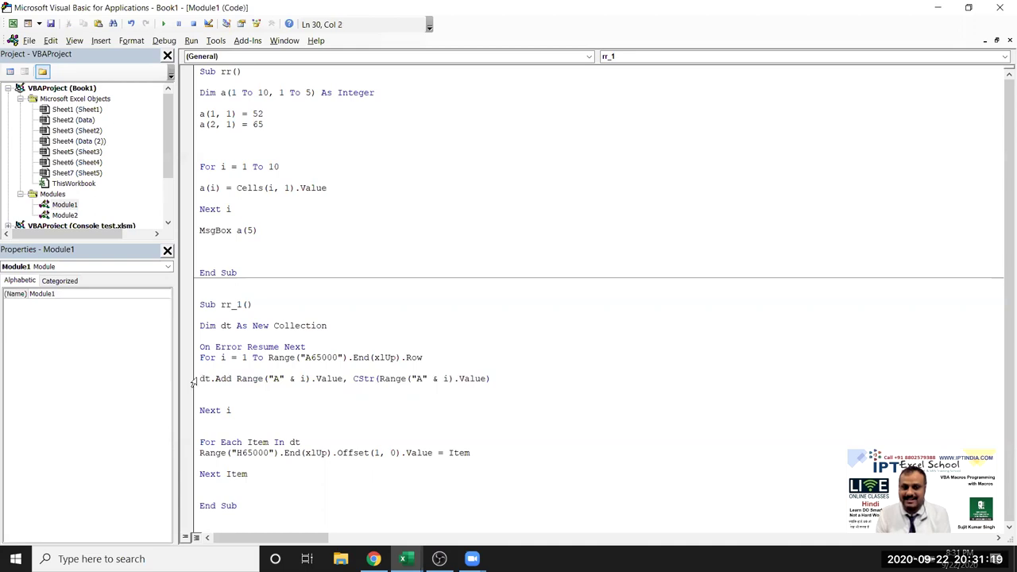
{"action": "left_click", "coordinate": [280, 394]}
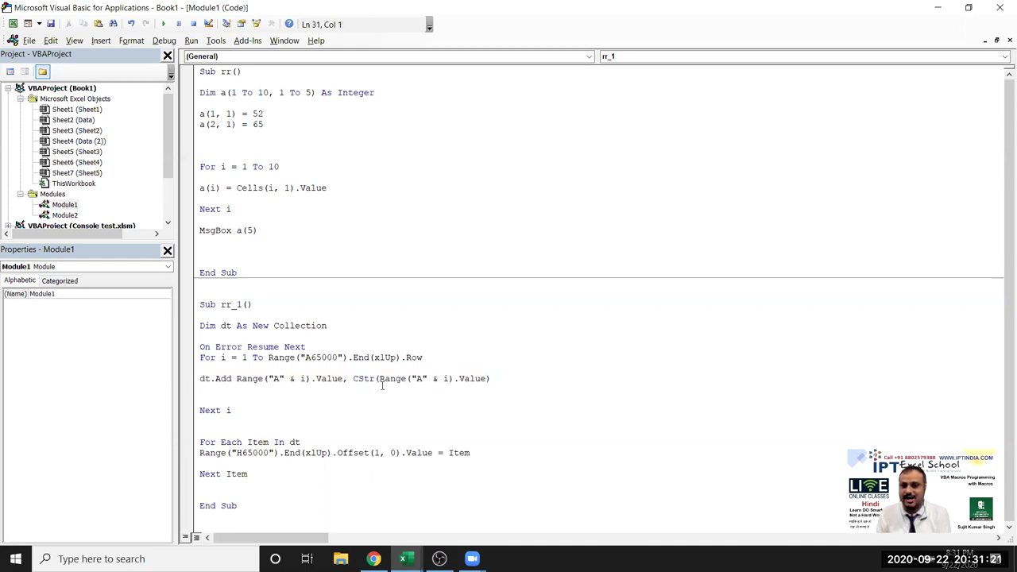
{"action": "left_click", "coordinate": [193, 382]}
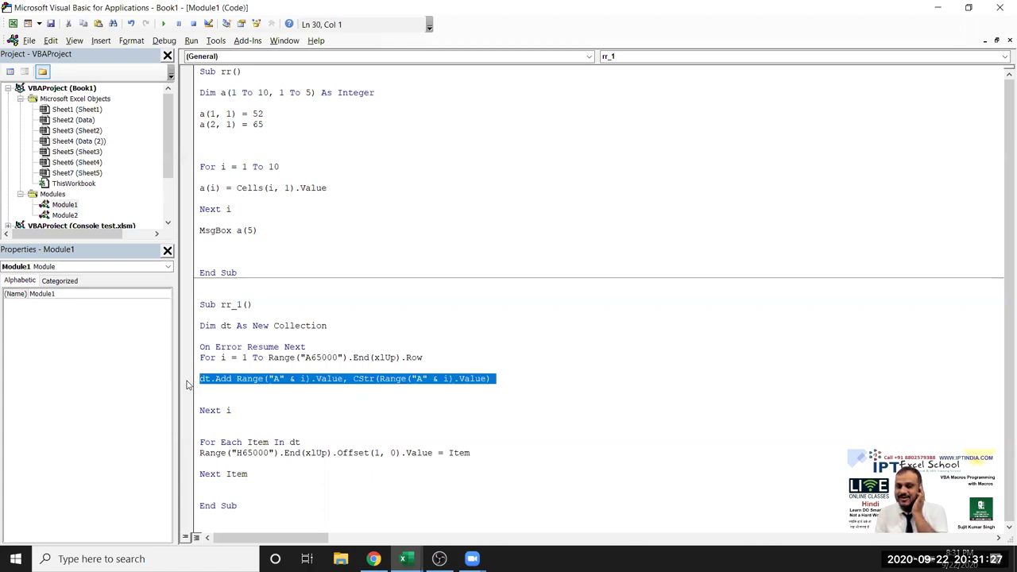
{"action": "left_click_drag", "start_coordinate": [236, 380], "coordinate": [453, 380]}
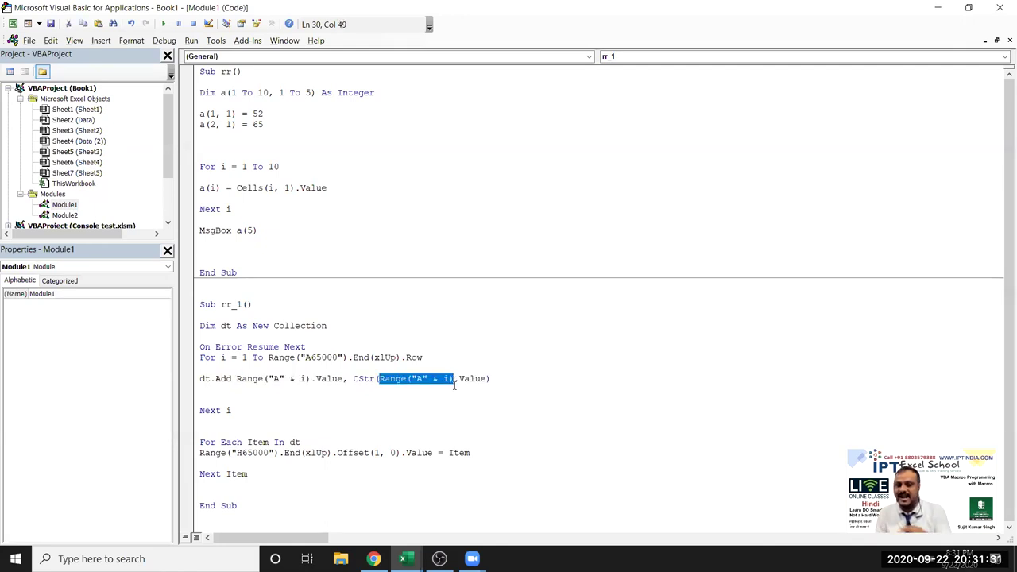
{"action": "double_click", "coordinate": [216, 380]}
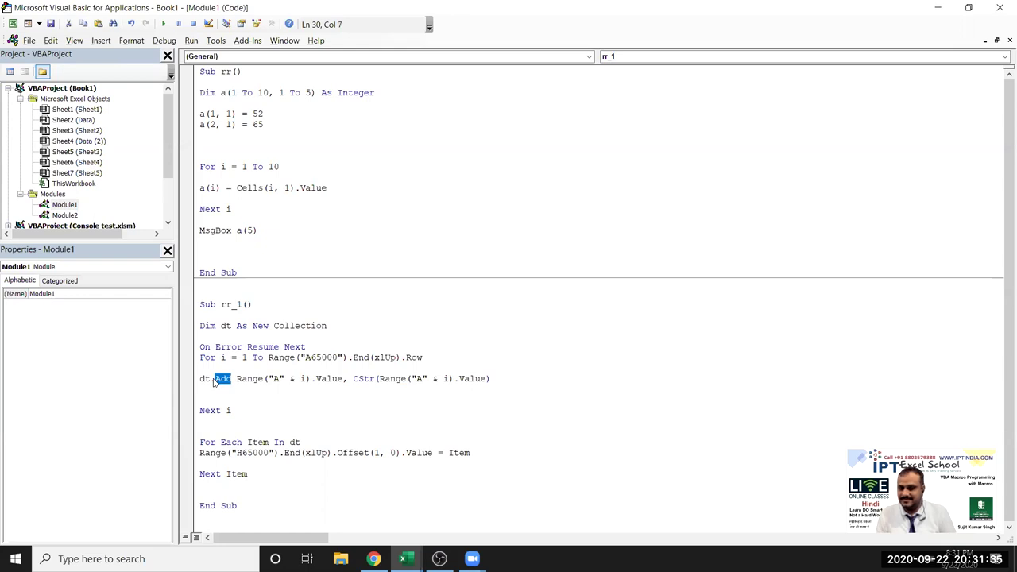
{"action": "left_click_drag", "start_coordinate": [236, 380], "coordinate": [489, 380]}
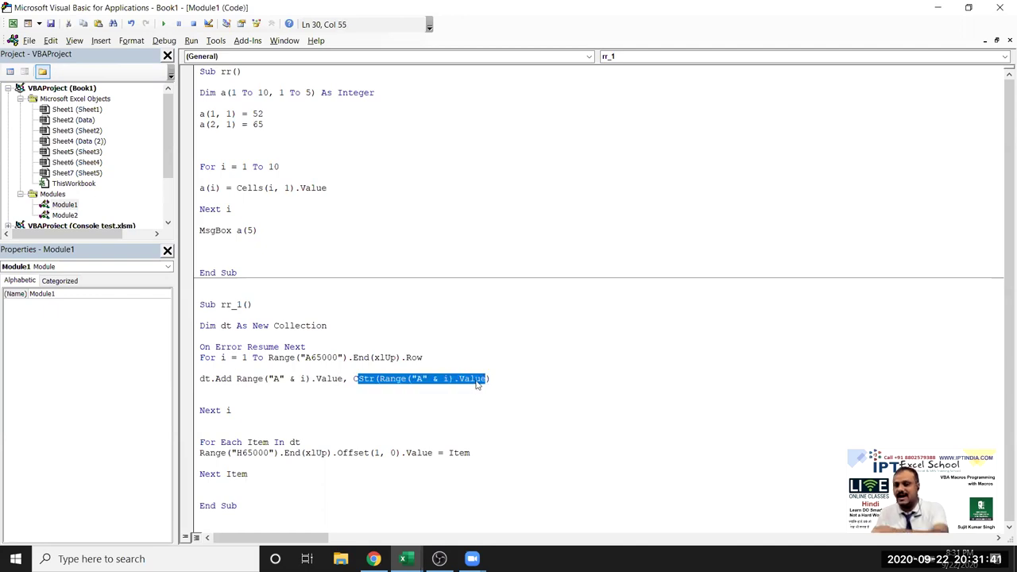
{"action": "left_click", "coordinate": [331, 407]}
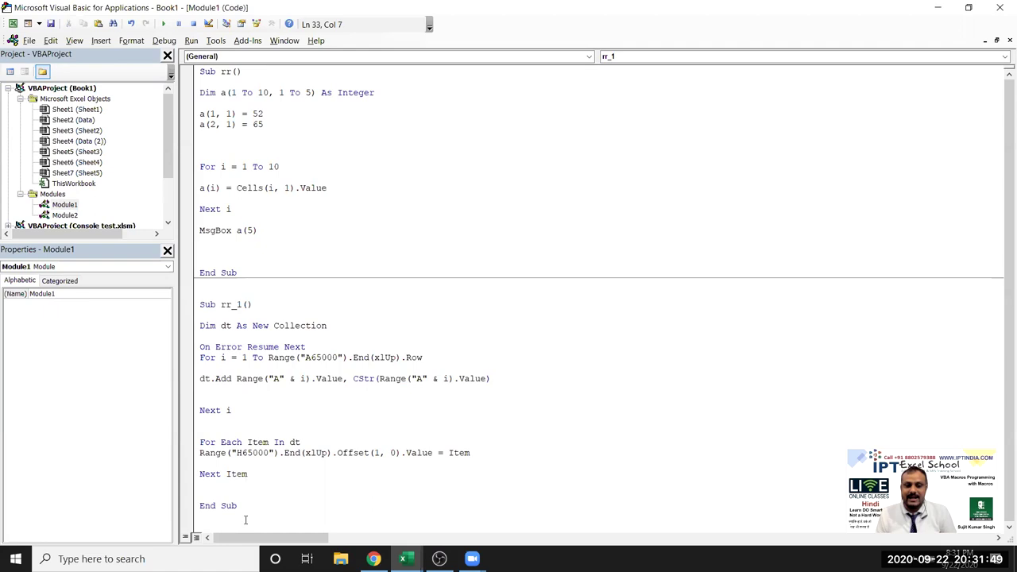
{"action": "left_click_drag", "start_coordinate": [247, 521], "coordinate": [151, 20]}
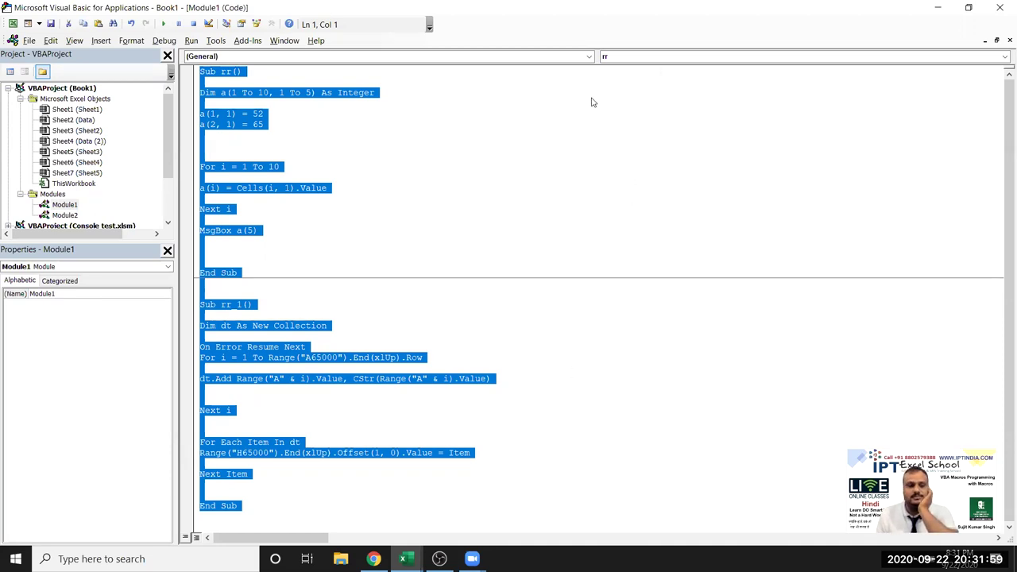
Highlight Item in the For Each loop, then minimize all windows to show the Windows desktop.
{"action": "double_click", "coordinate": [254, 443]}
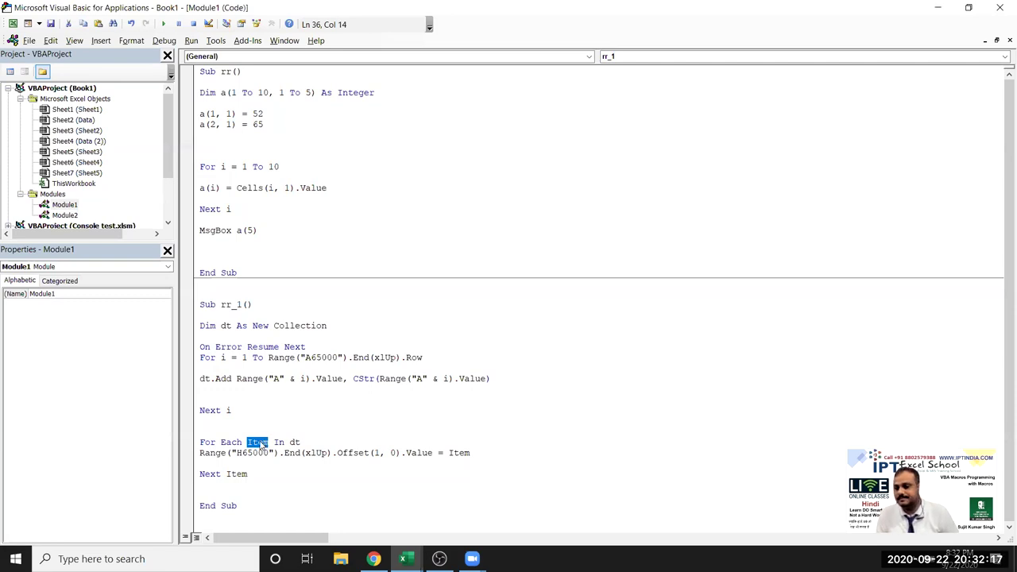
{"action": "left_click", "coordinate": [300, 433]}
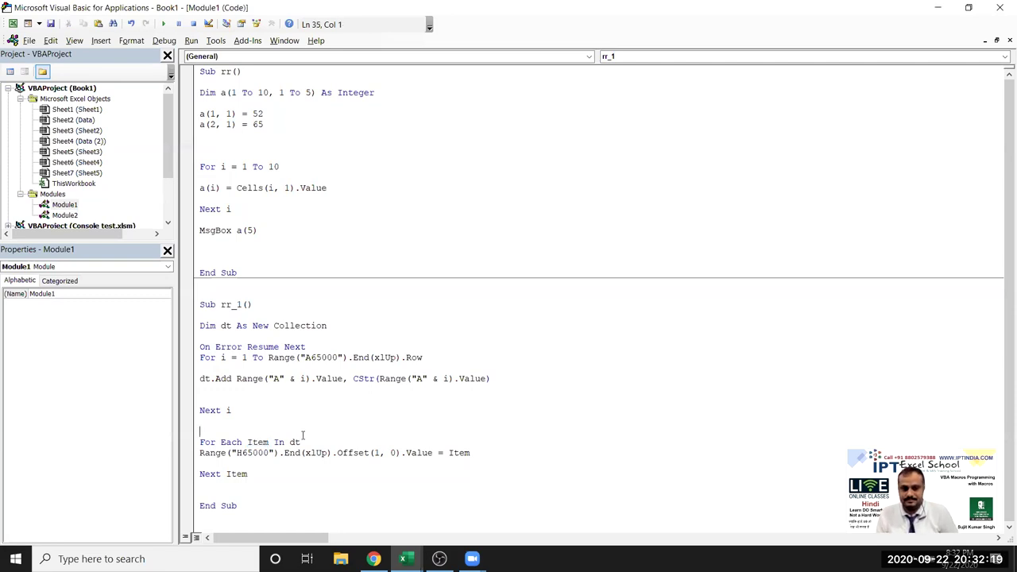
{"action": "left_click", "coordinate": [246, 461]}
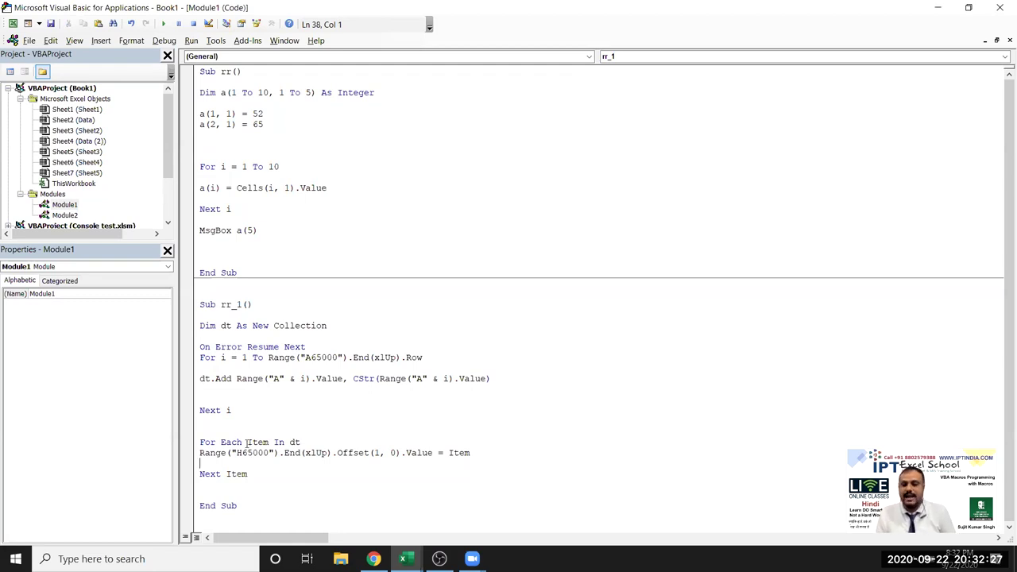
{"action": "key", "text": "super+d"}
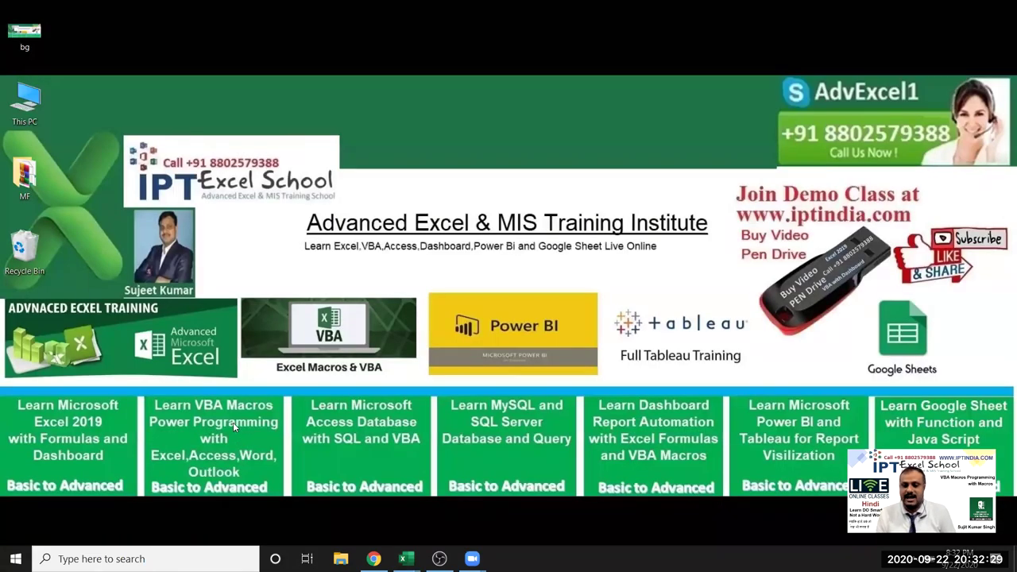